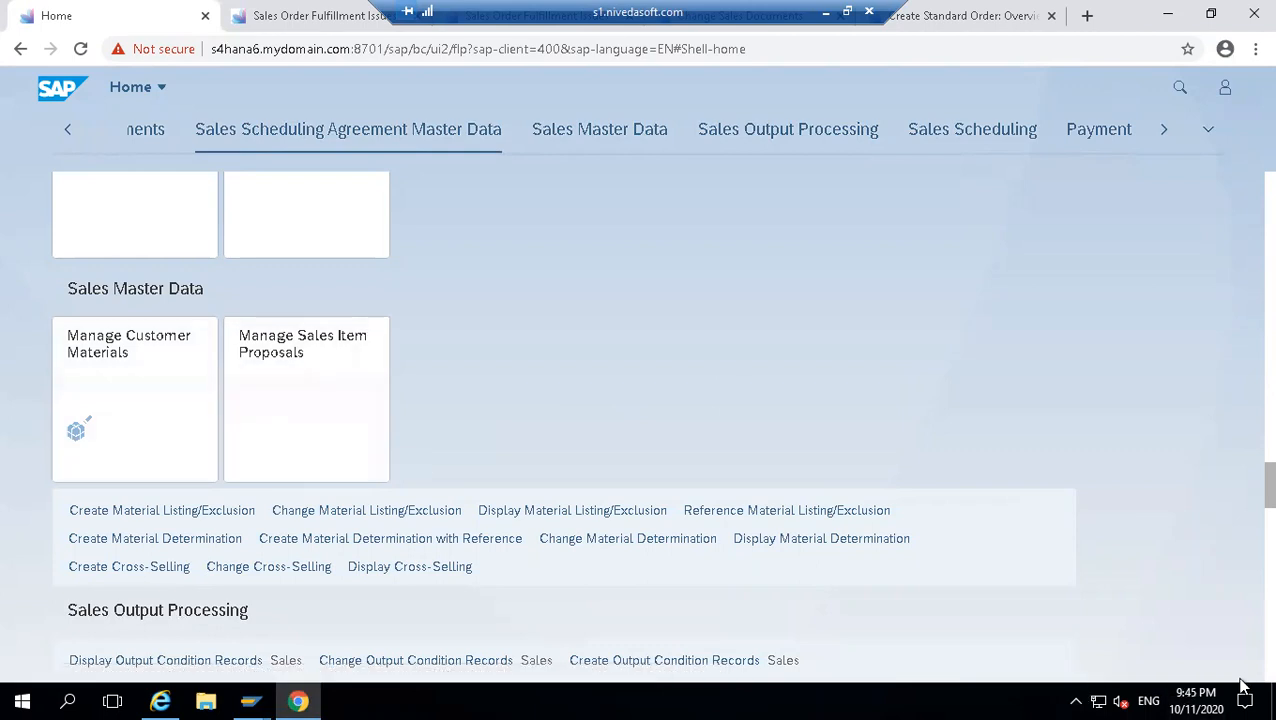
# - Look through the home page's sales tile groups down to Sales Commission and Incentive Processing and back up to Sales Order Monitoring
pyautogui.press('pagedown')
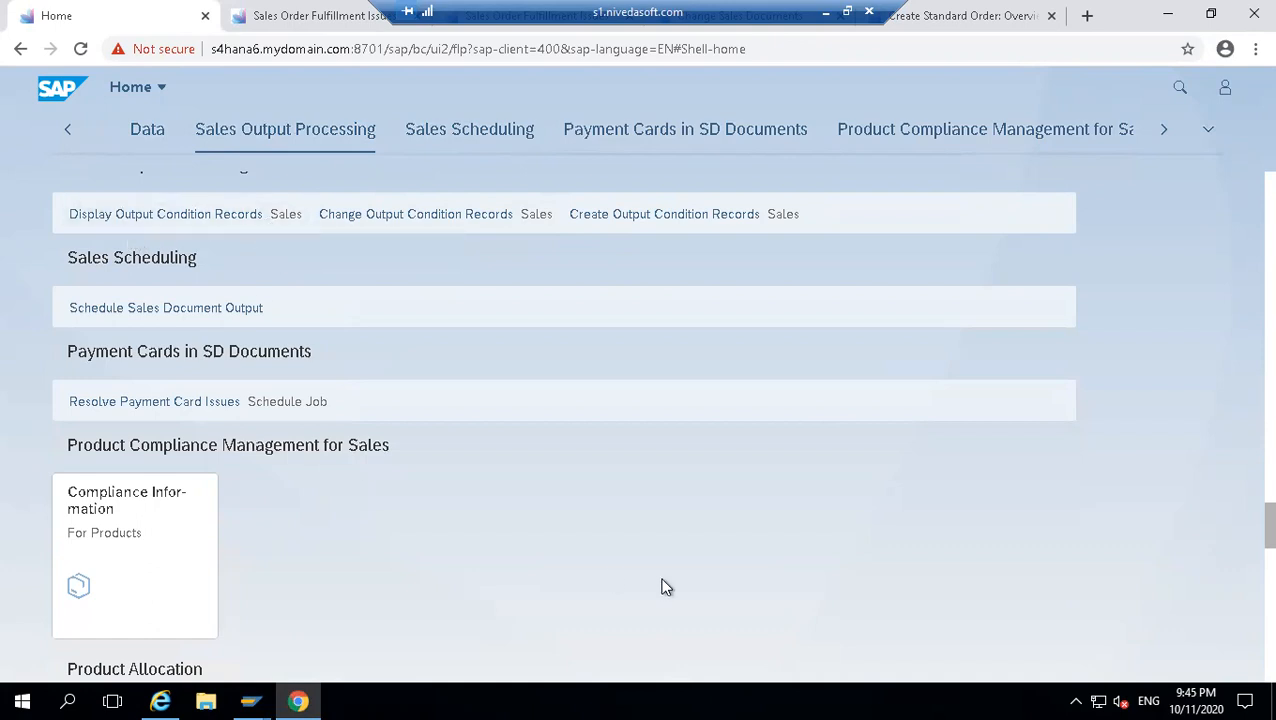
pyautogui.scroll(-4, 1244, 672)
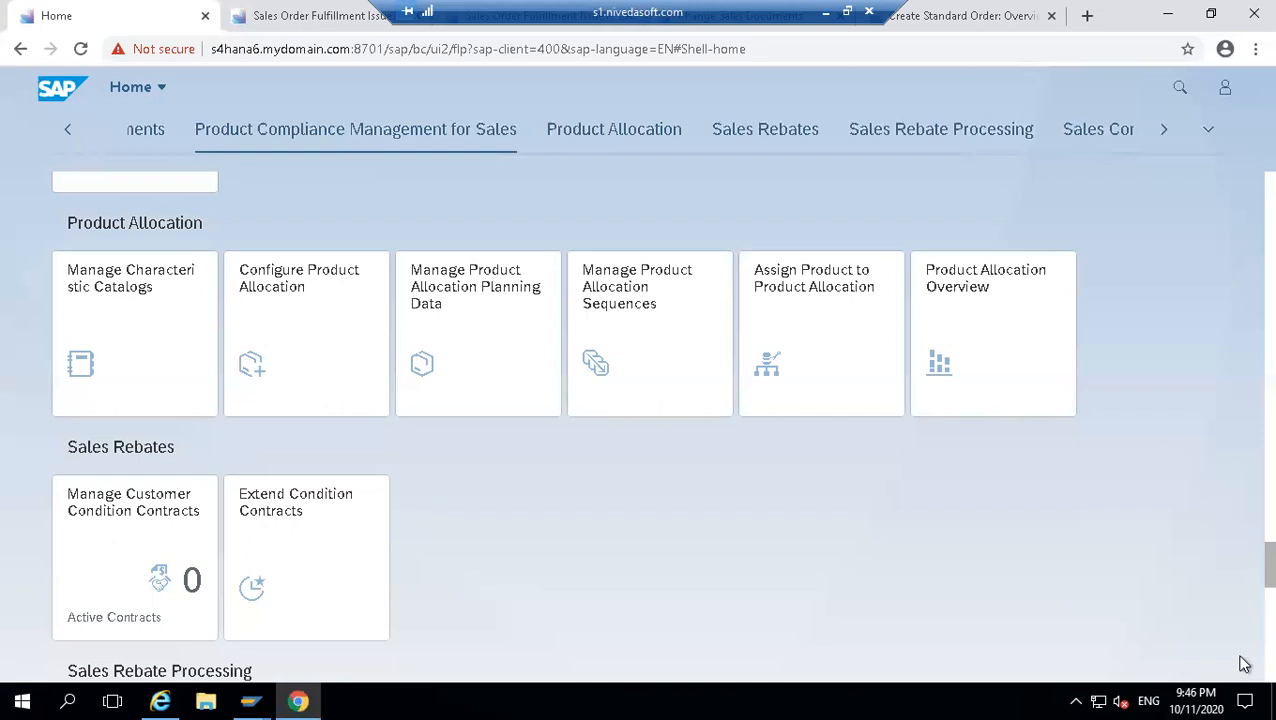
pyautogui.scroll(-4, 1244, 664)
pyautogui.scroll(-4, 1244, 664)
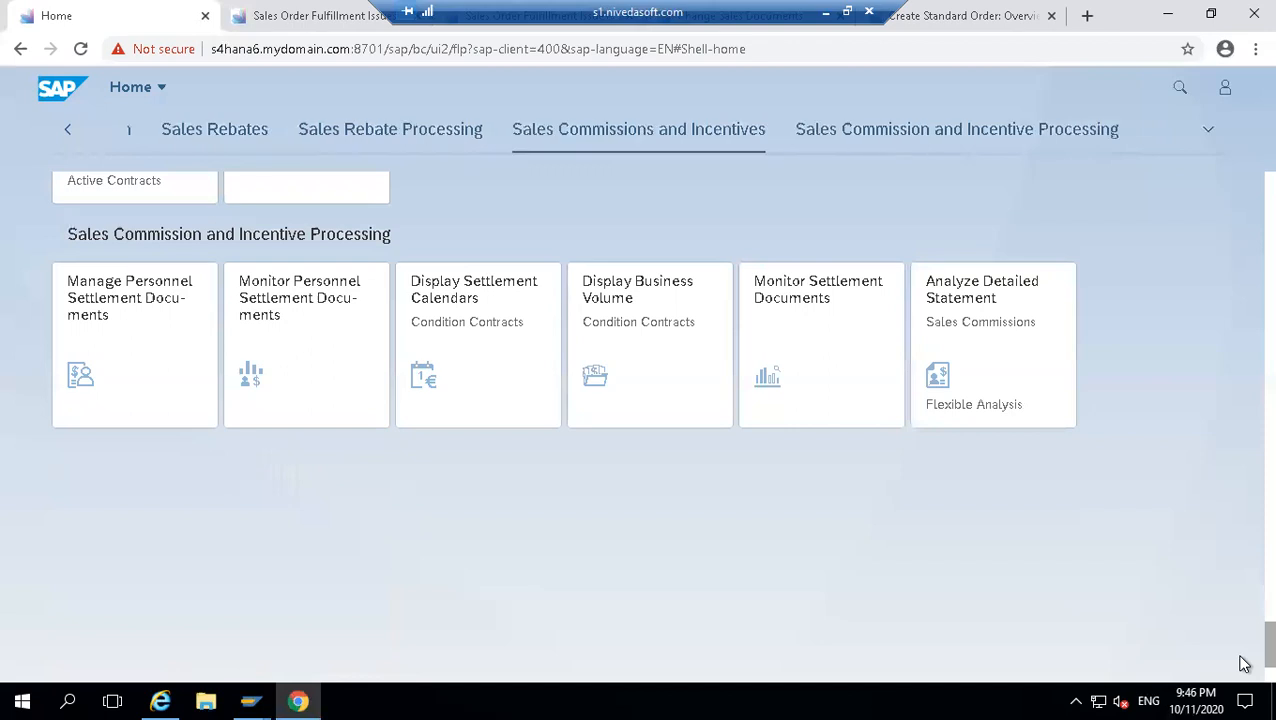
pyautogui.scroll(4, 1244, 286)
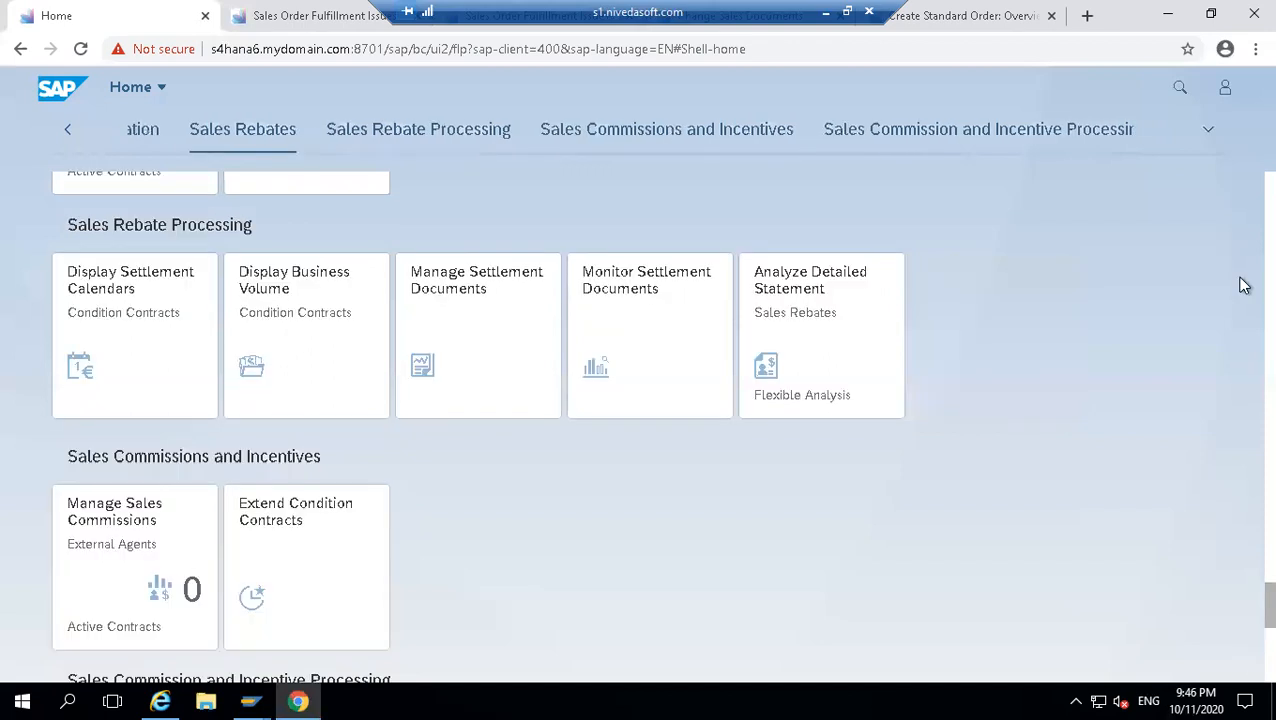
pyautogui.scroll(4, 1244, 286)
pyautogui.scroll(4, 1244, 244)
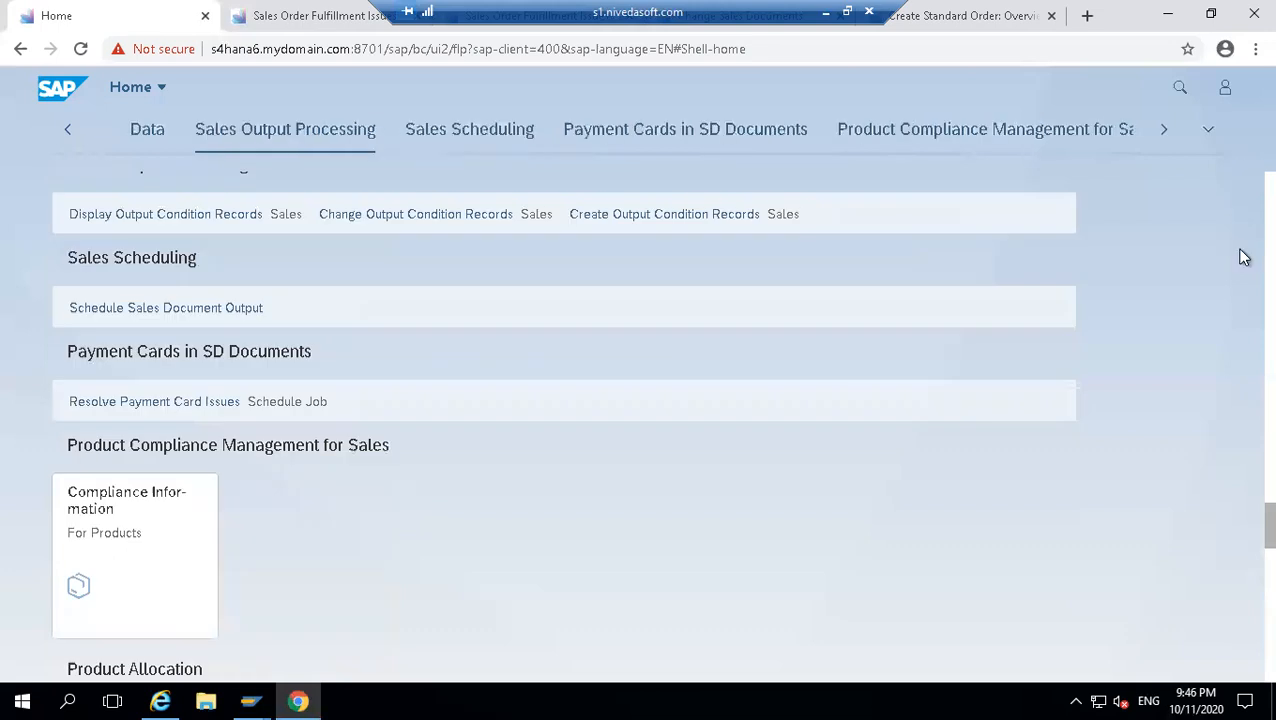
pyautogui.scroll(4, 1244, 258)
pyautogui.scroll(4, 1244, 258)
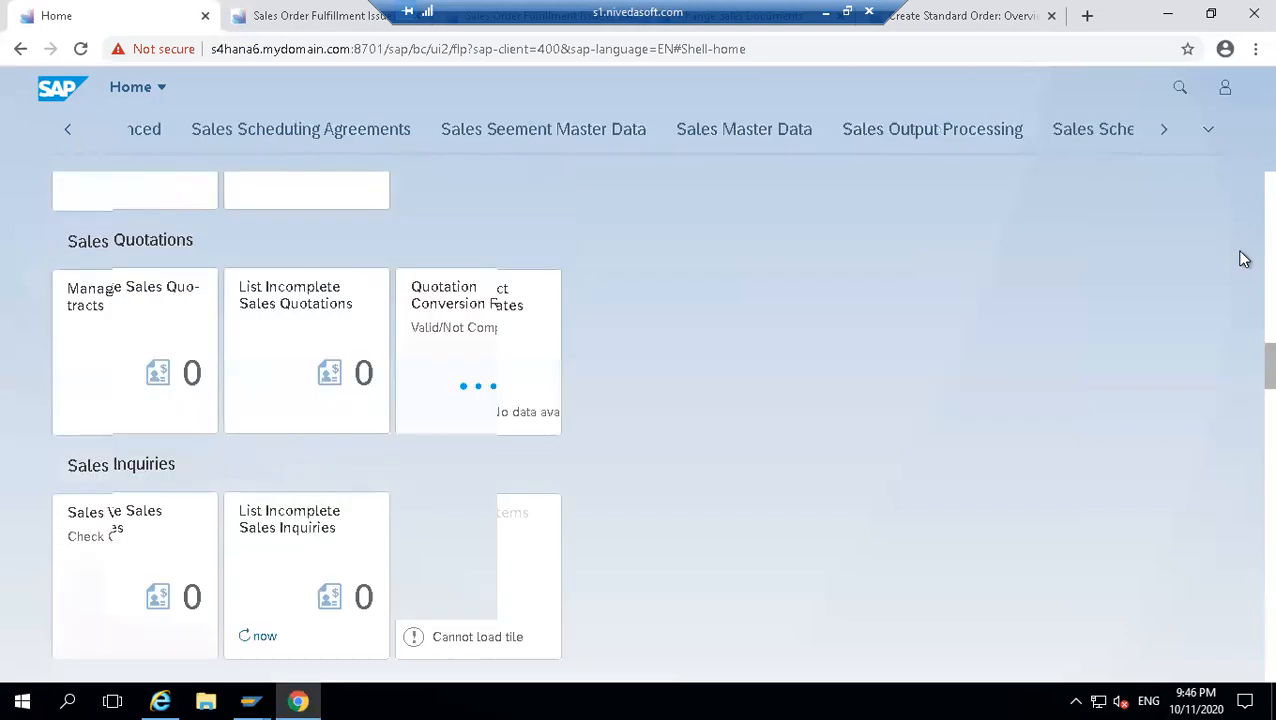
pyautogui.scroll(4, 1244, 259)
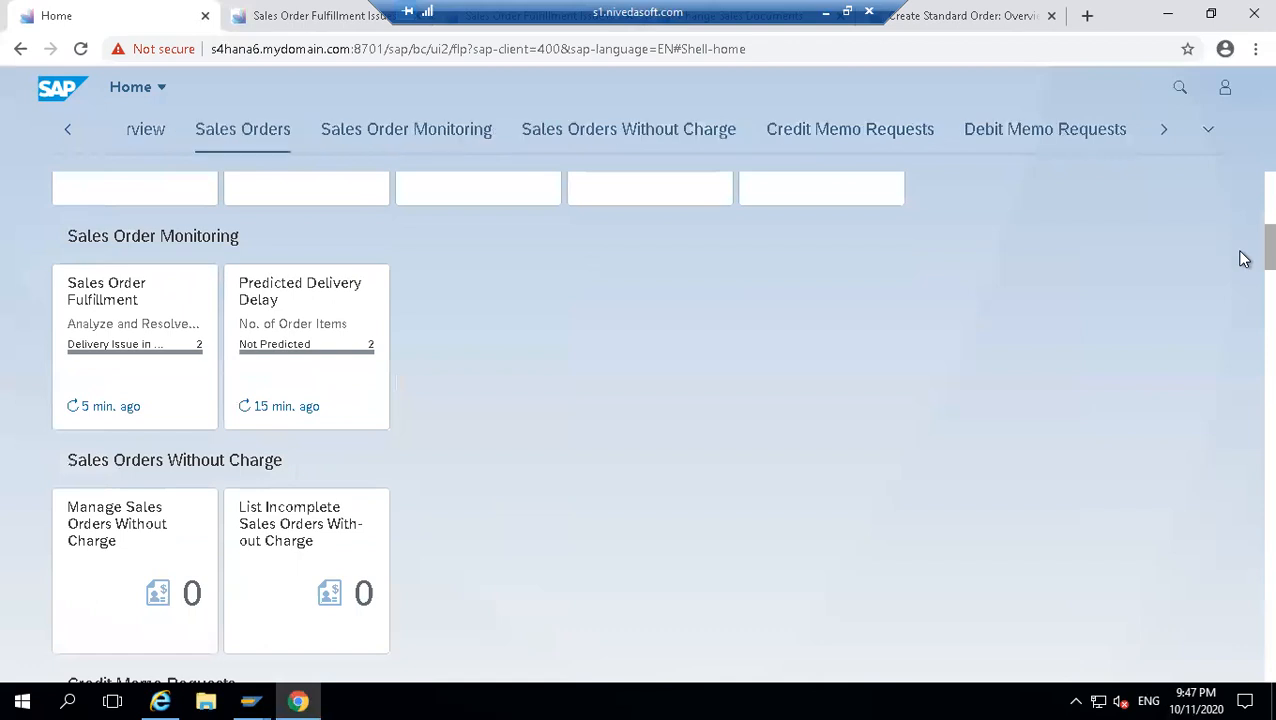
# - Open the My Sales Overview app from the Sales Overview group, reloading the page to bring it up
pyautogui.click(430, 136)
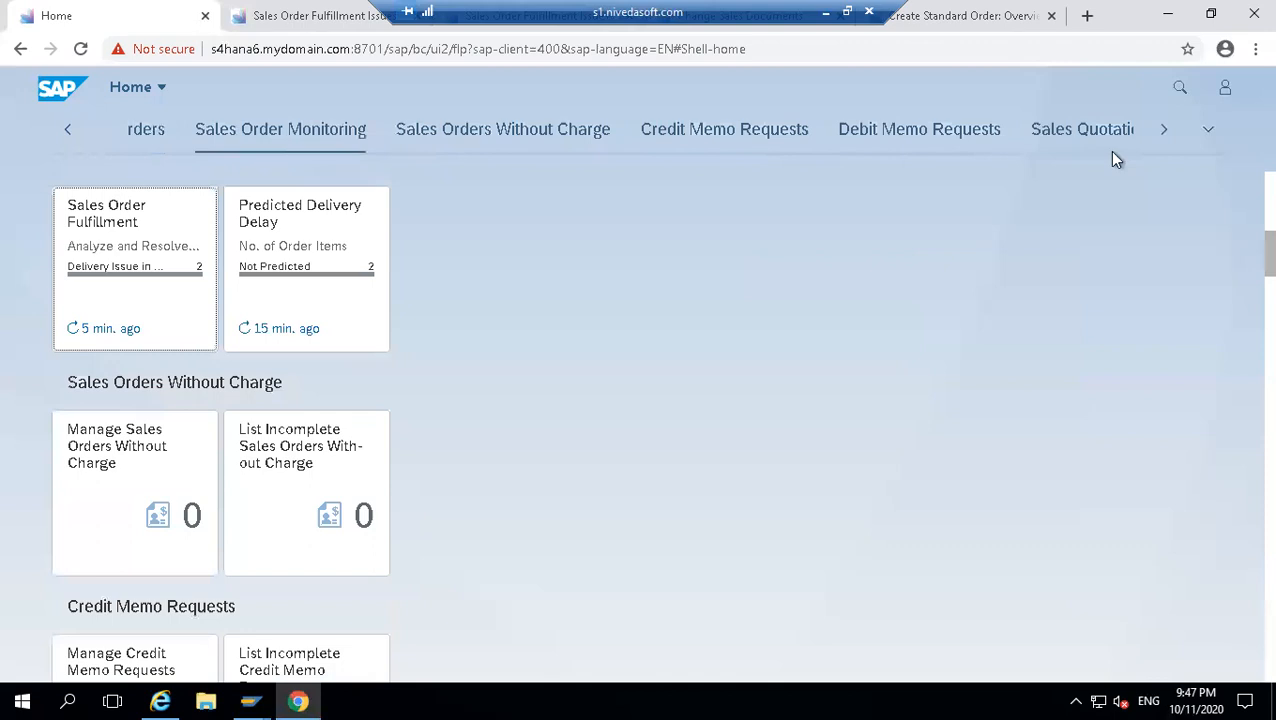
pyautogui.scroll(4, 1244, 214)
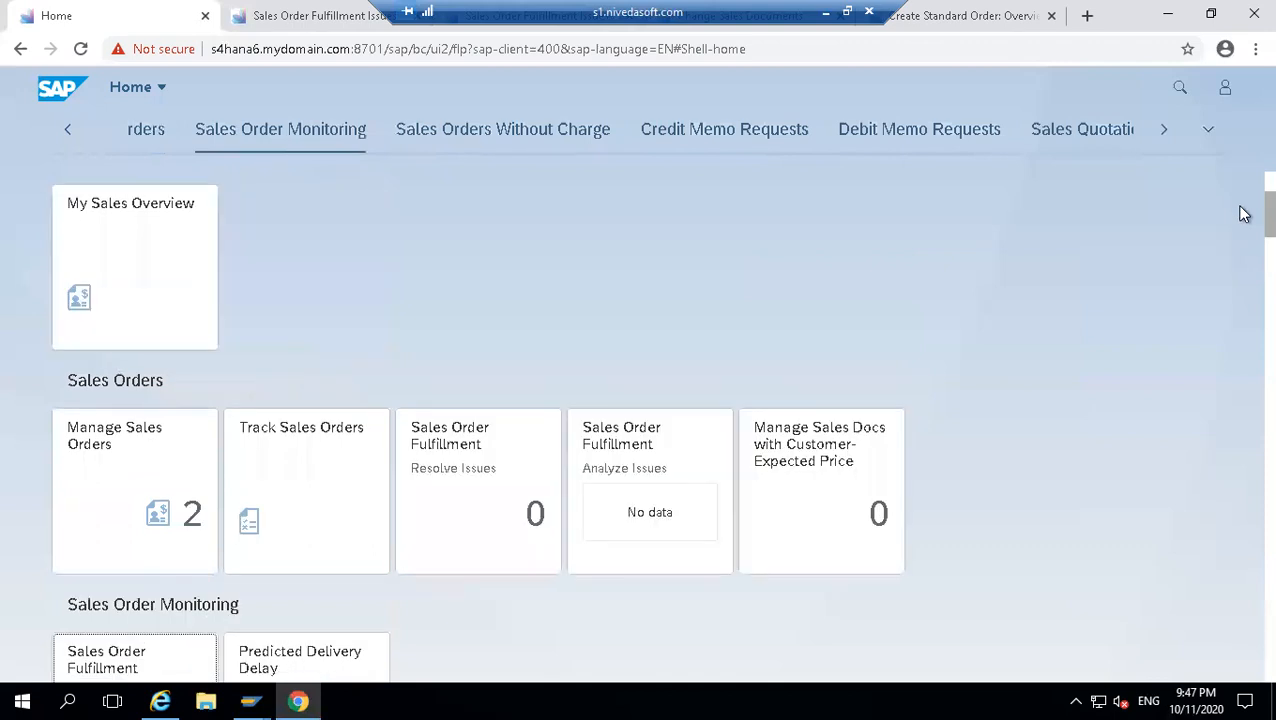
pyautogui.click(178, 352)
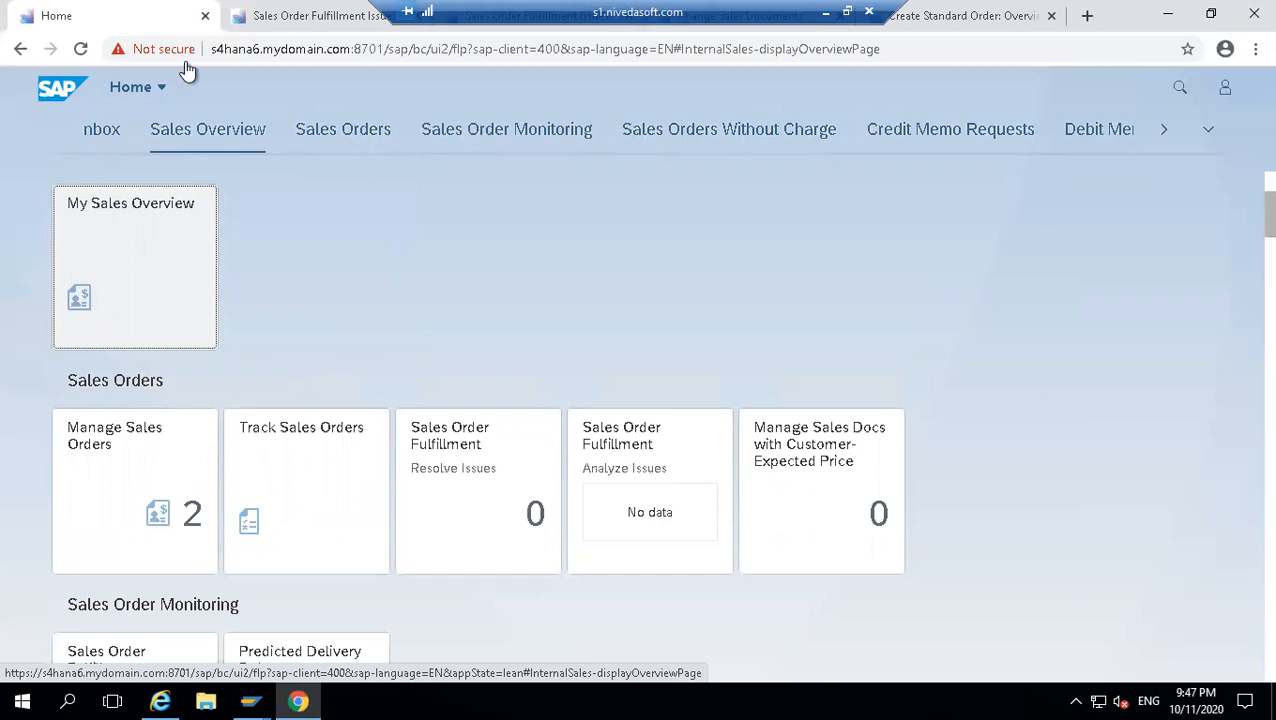
pyautogui.click(82, 49)
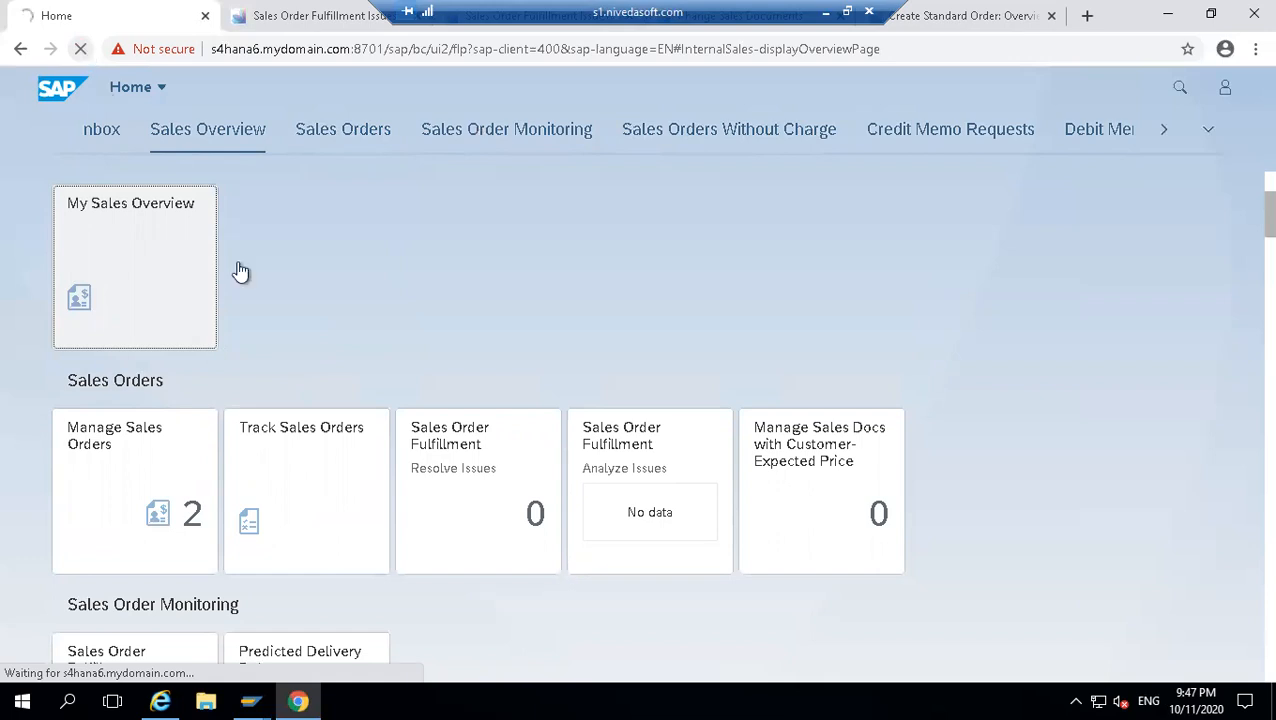
pyautogui.click(302, 16)
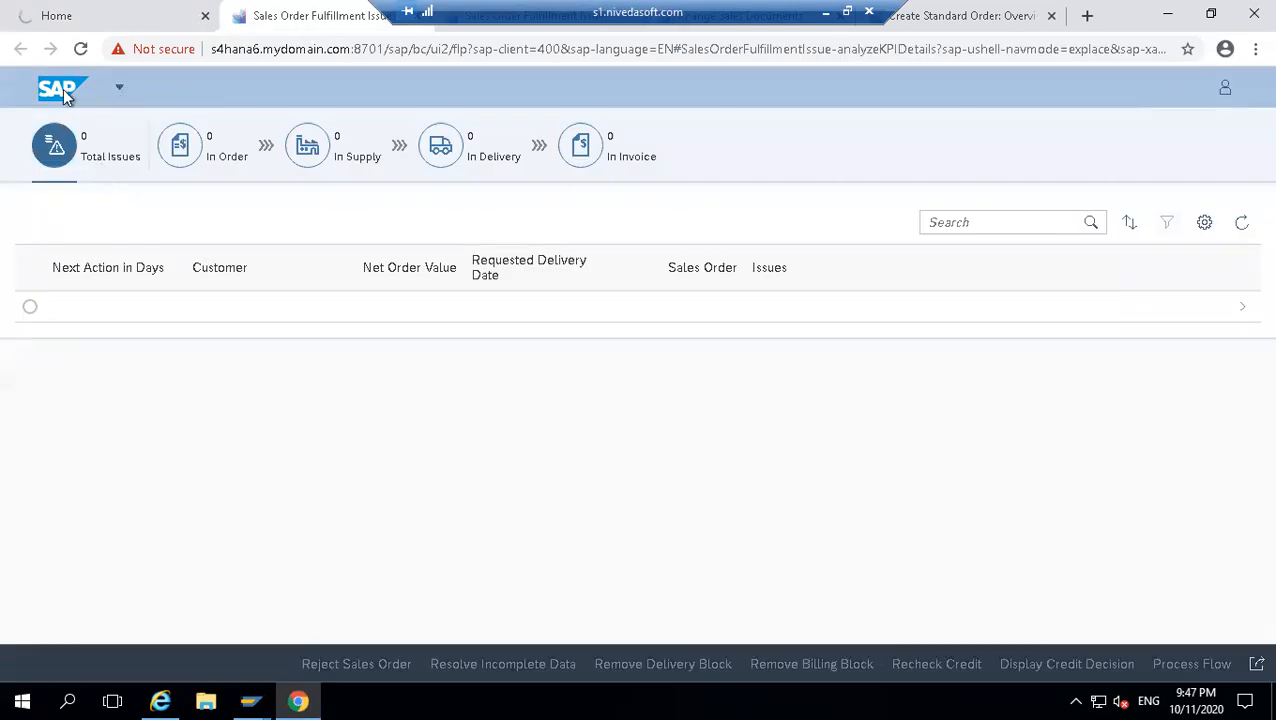
pyautogui.click(115, 22)
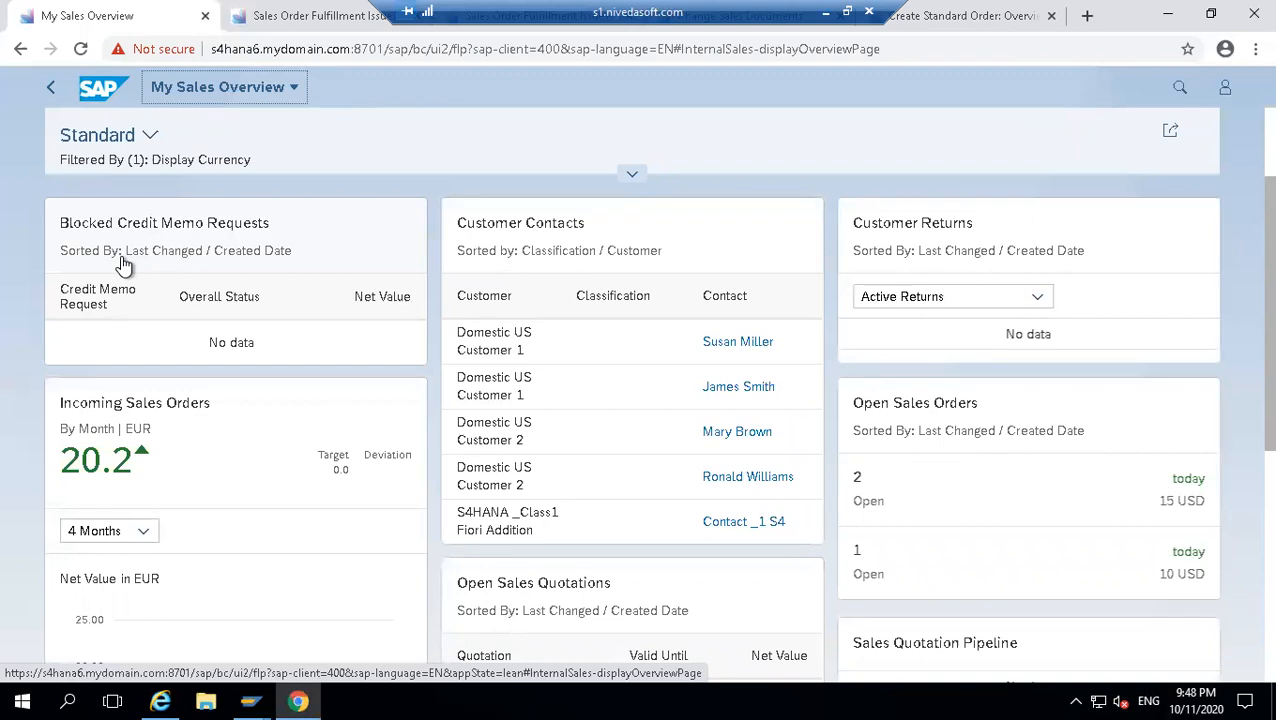
# - Open the flexible analysis of Incoming Sales Orders and display its network requests in the browser's developer tools
pyautogui.click(247, 481)
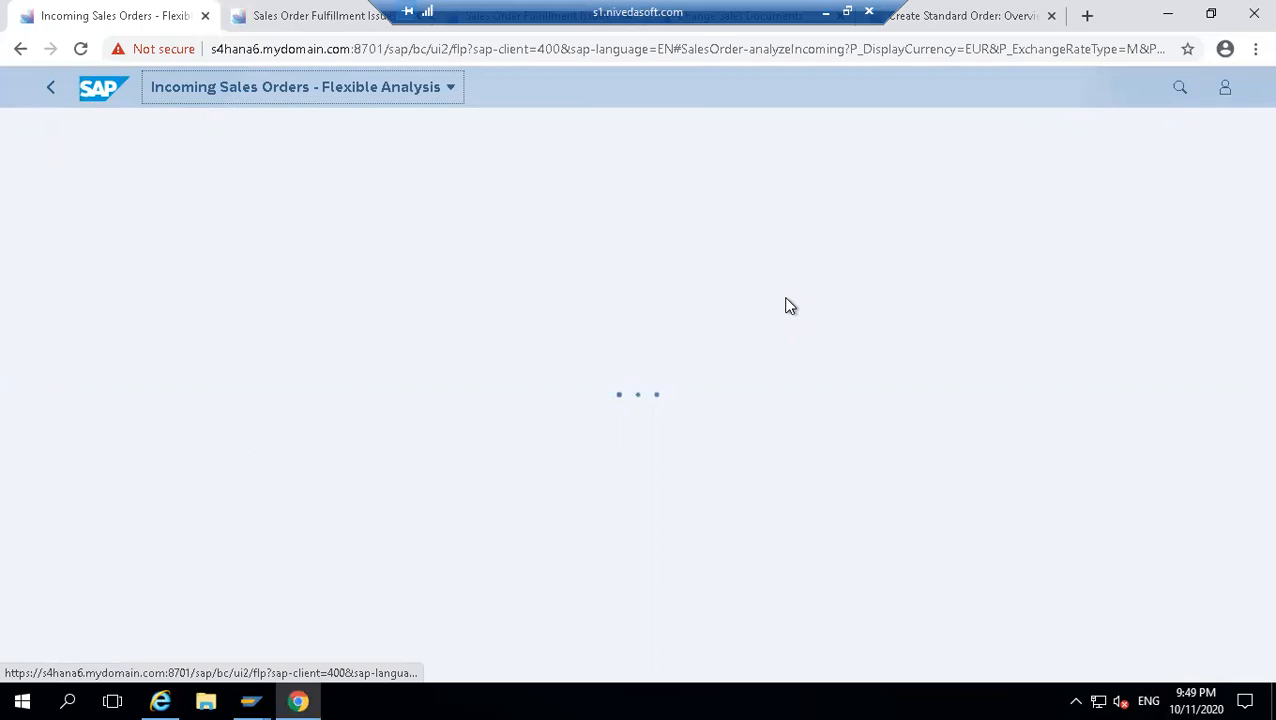
pyautogui.press('F12')
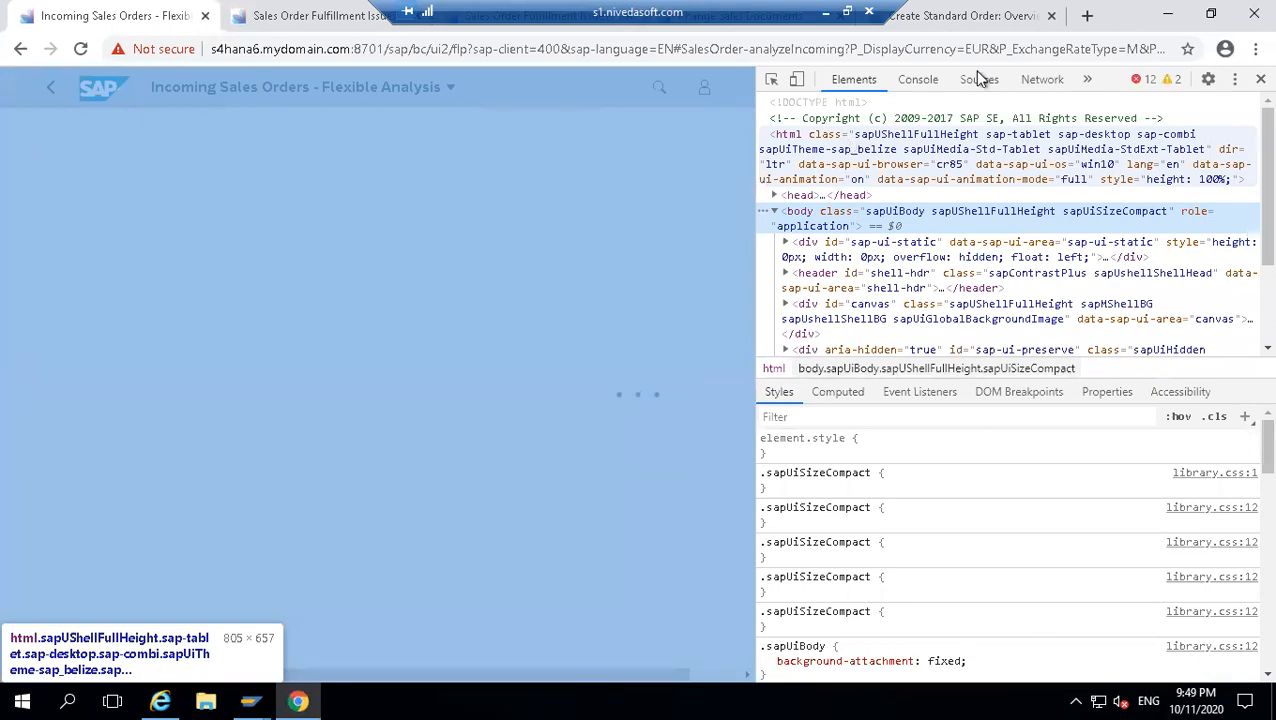
pyautogui.click(1043, 80)
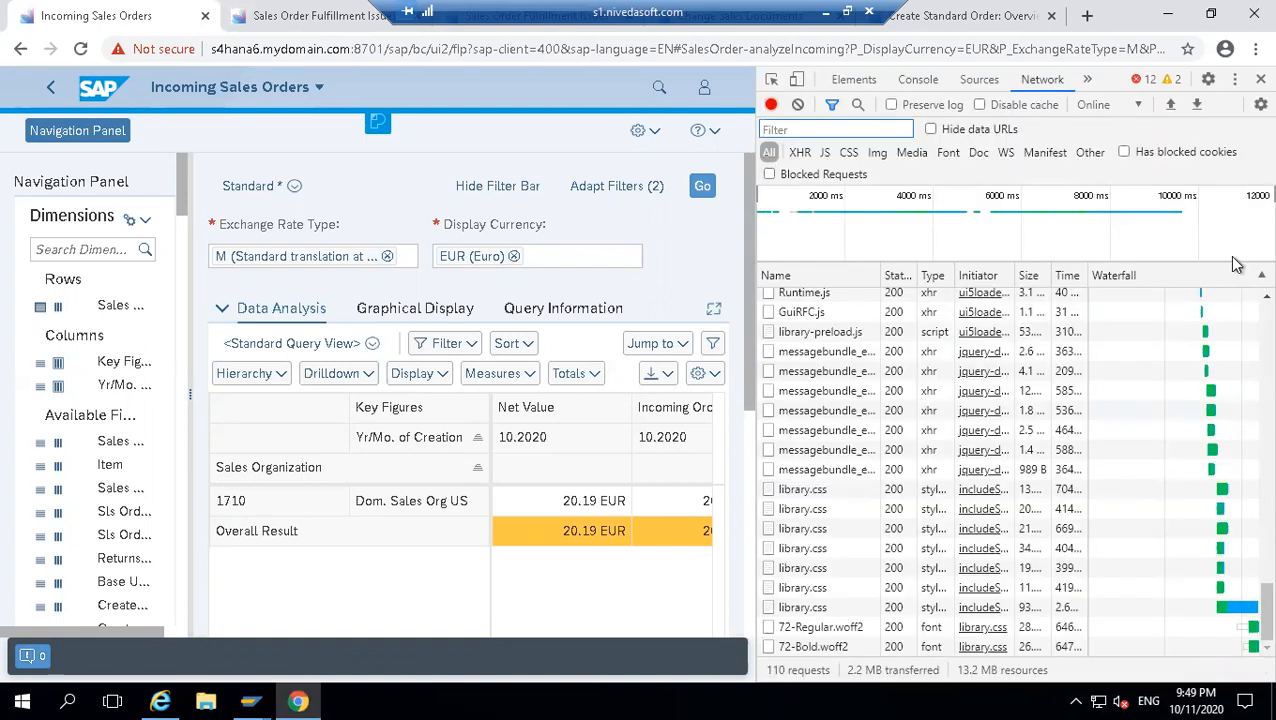
# - Examine the analysis page's source folders, including ui5_ui5, and its network requests, and close the developer tools
pyautogui.click(972, 82)
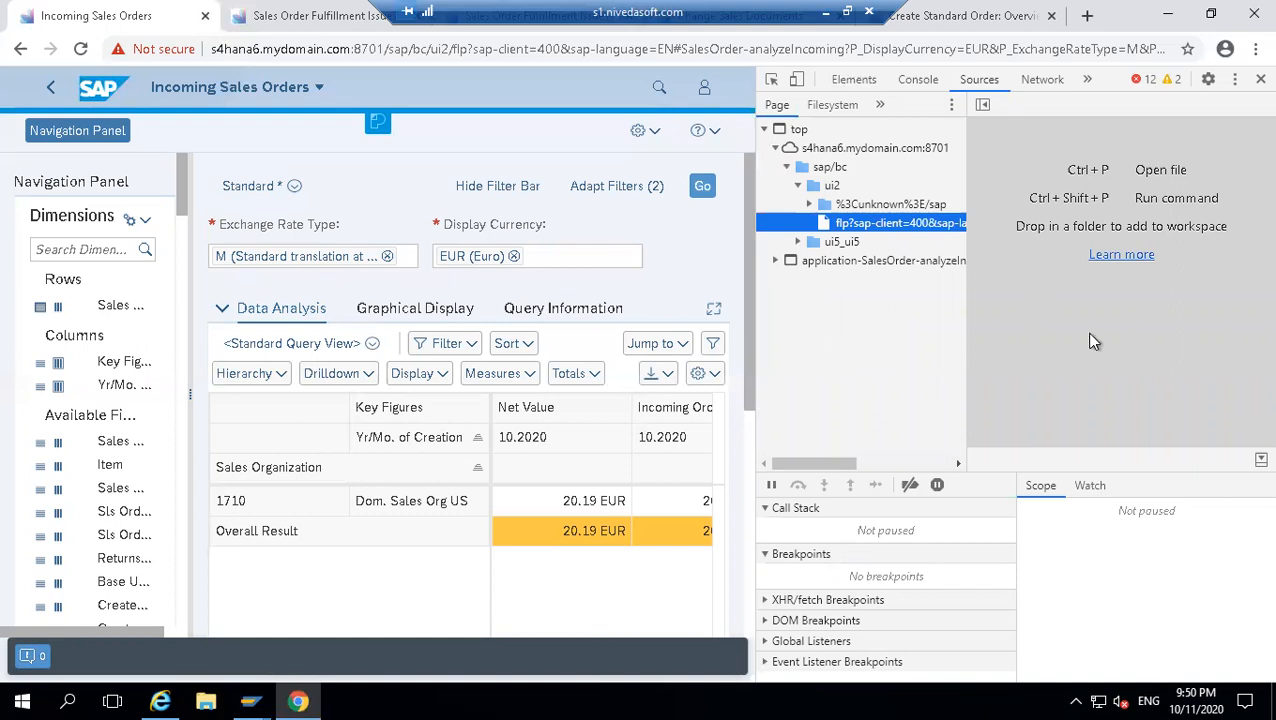
pyautogui.click(798, 242)
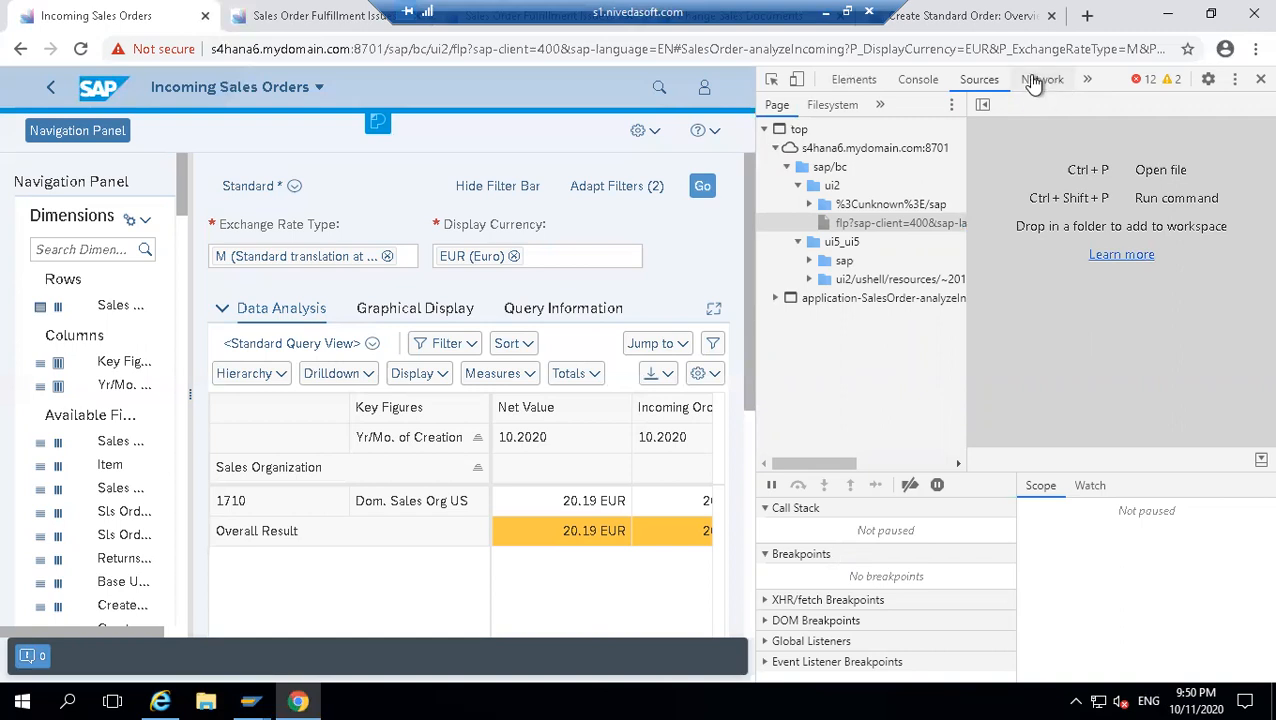
pyautogui.click(1040, 80)
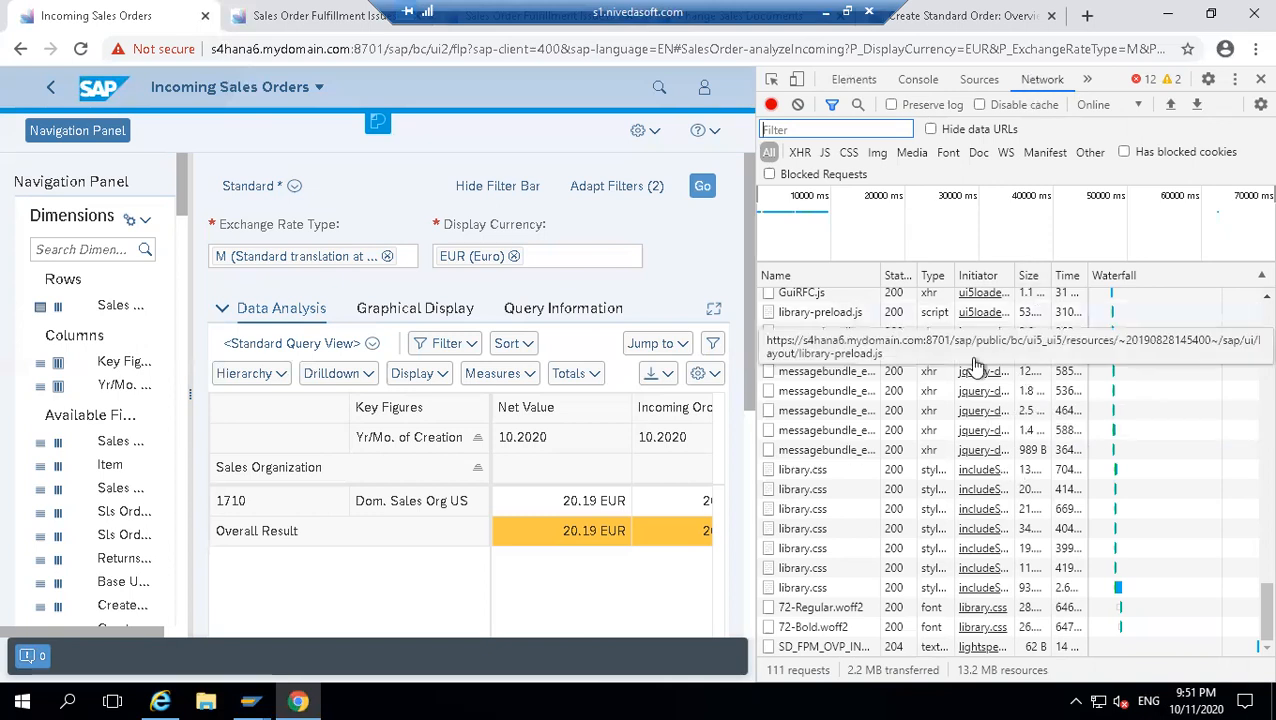
pyautogui.moveTo(975, 385)
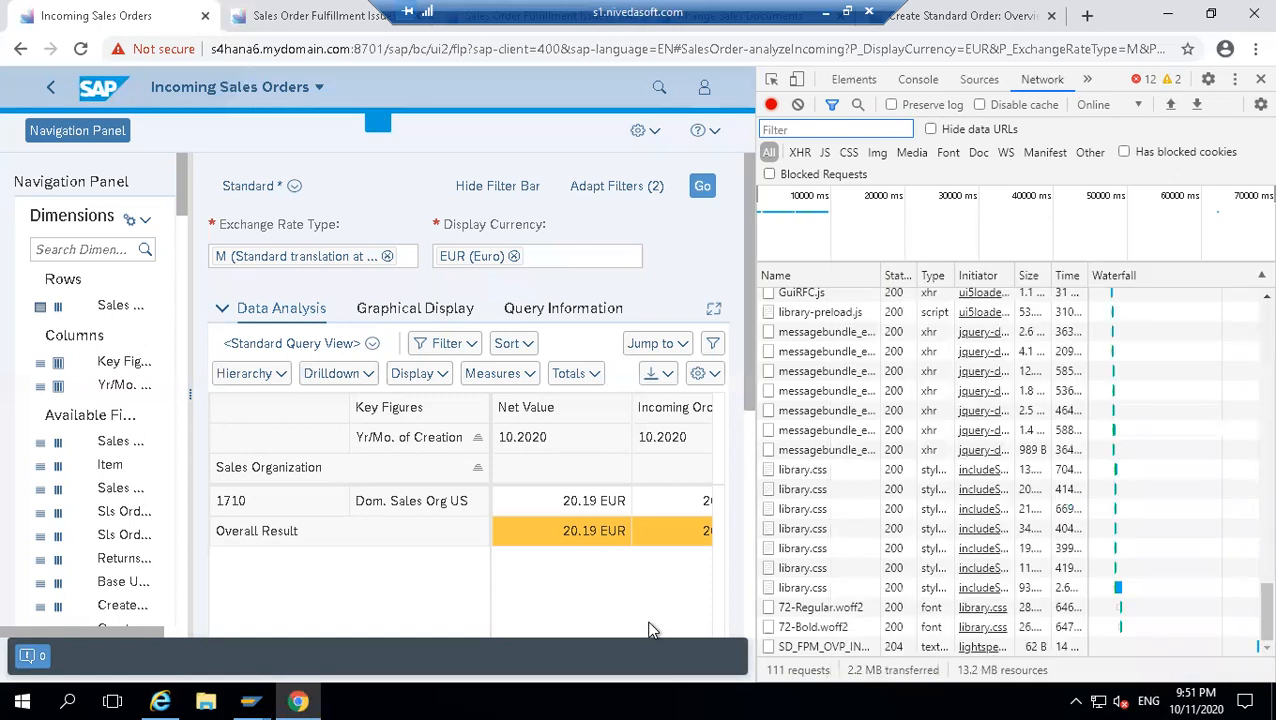
pyautogui.click(650, 630)
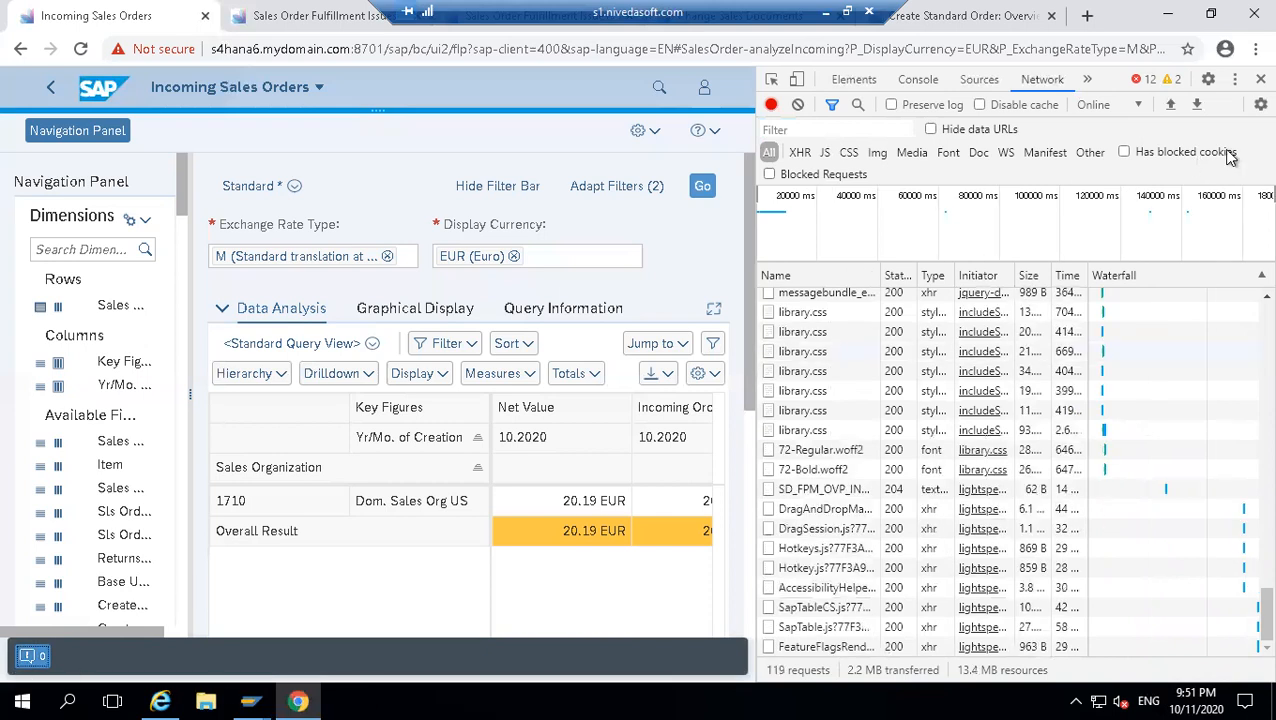
pyautogui.click(1246, 79)
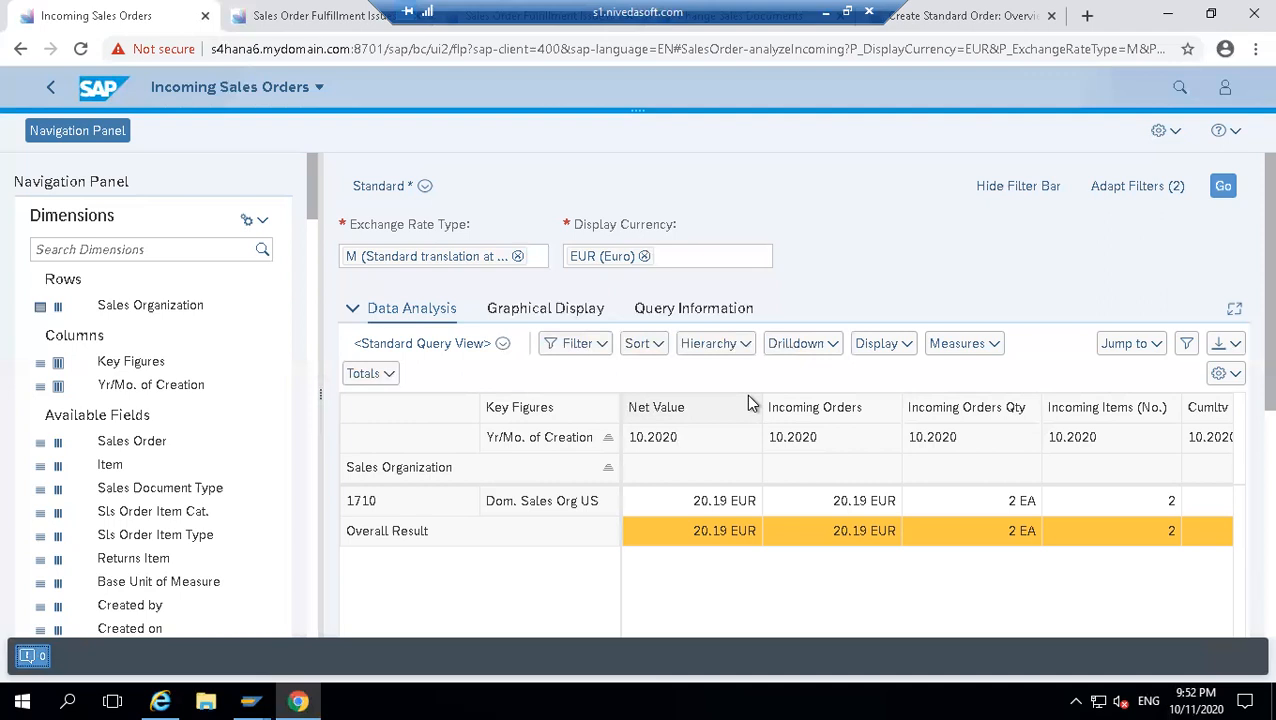
# - Return to the home page and reopen My Sales Overview to review its cards down to Quick Actions
pyautogui.click(55, 88)
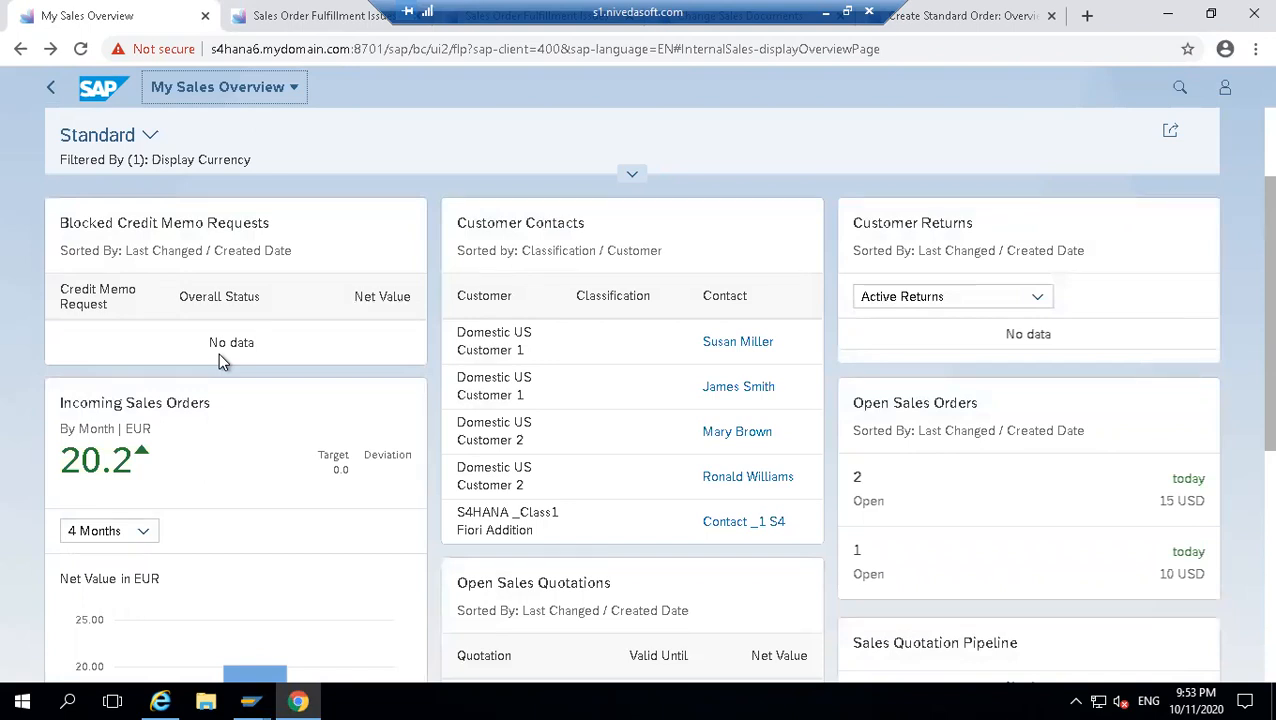
pyautogui.click(52, 90)
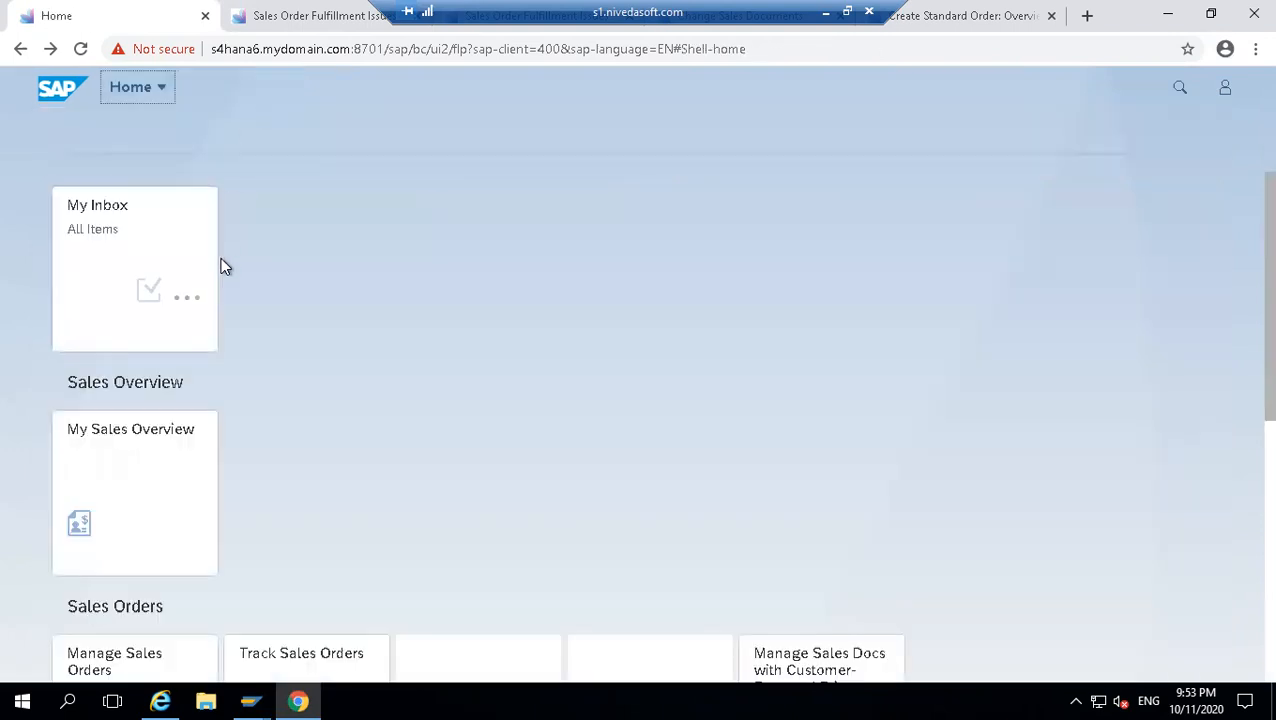
pyautogui.click(130, 470)
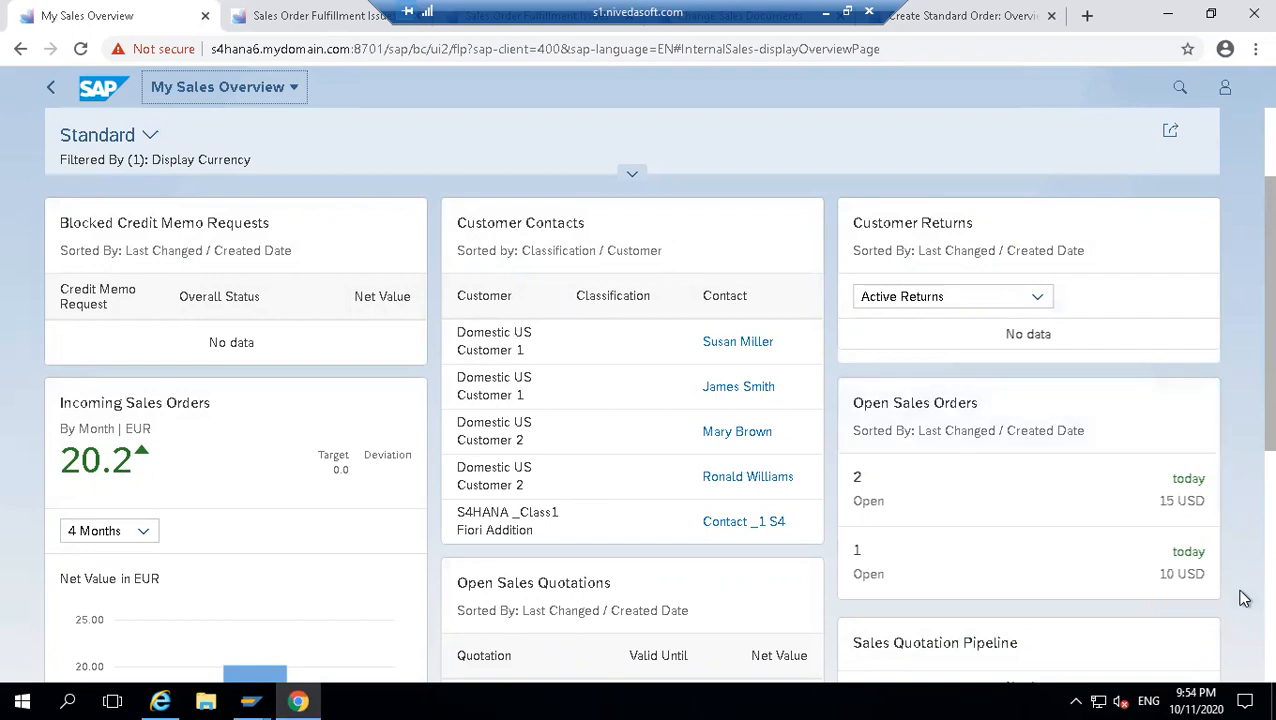
pyautogui.scroll(-5, 1244, 598)
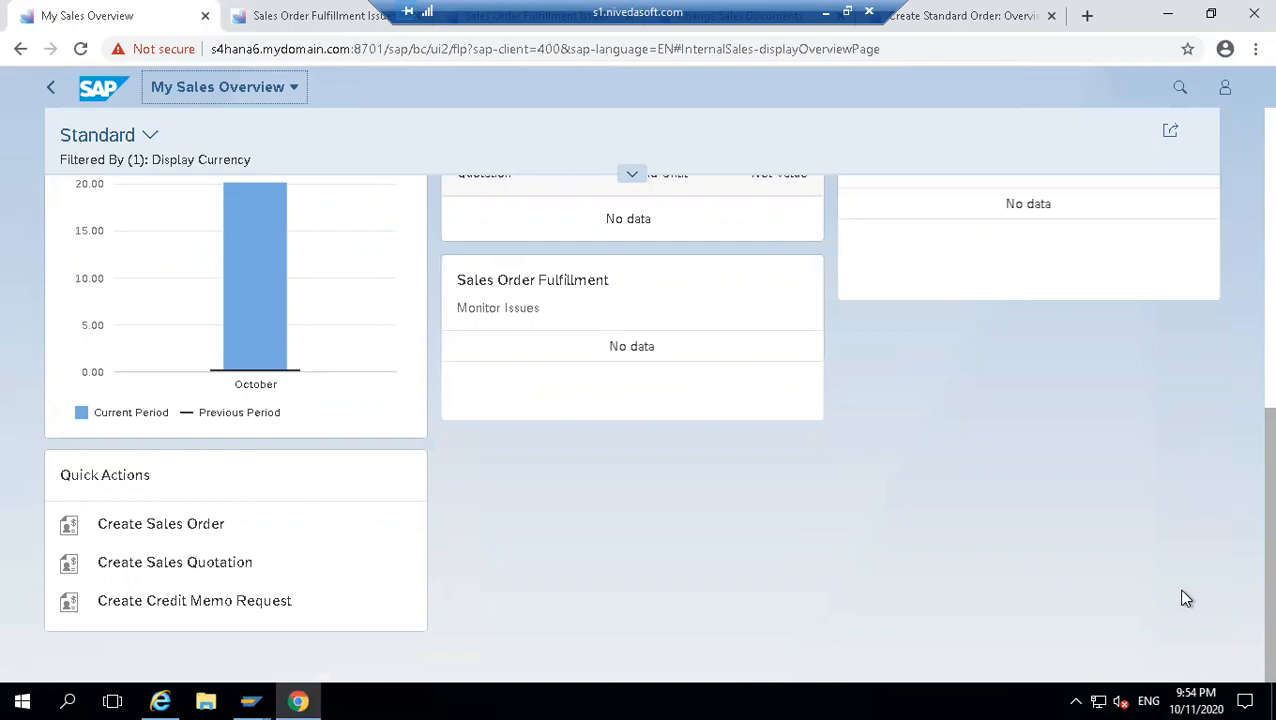
pyautogui.scroll(5, 1244, 338)
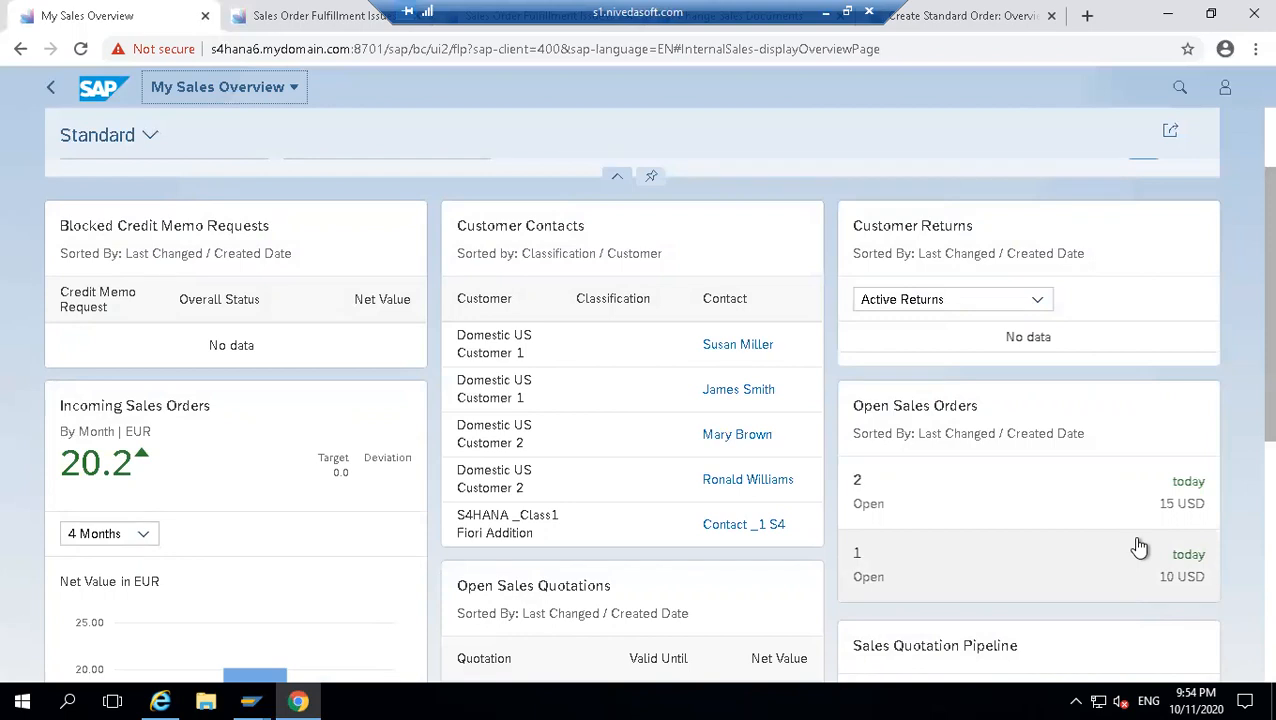
# - Inspect the Customer Returns card and the page's source files in the developer tools, and close the tools
pyautogui.rightClick(1157, 250)
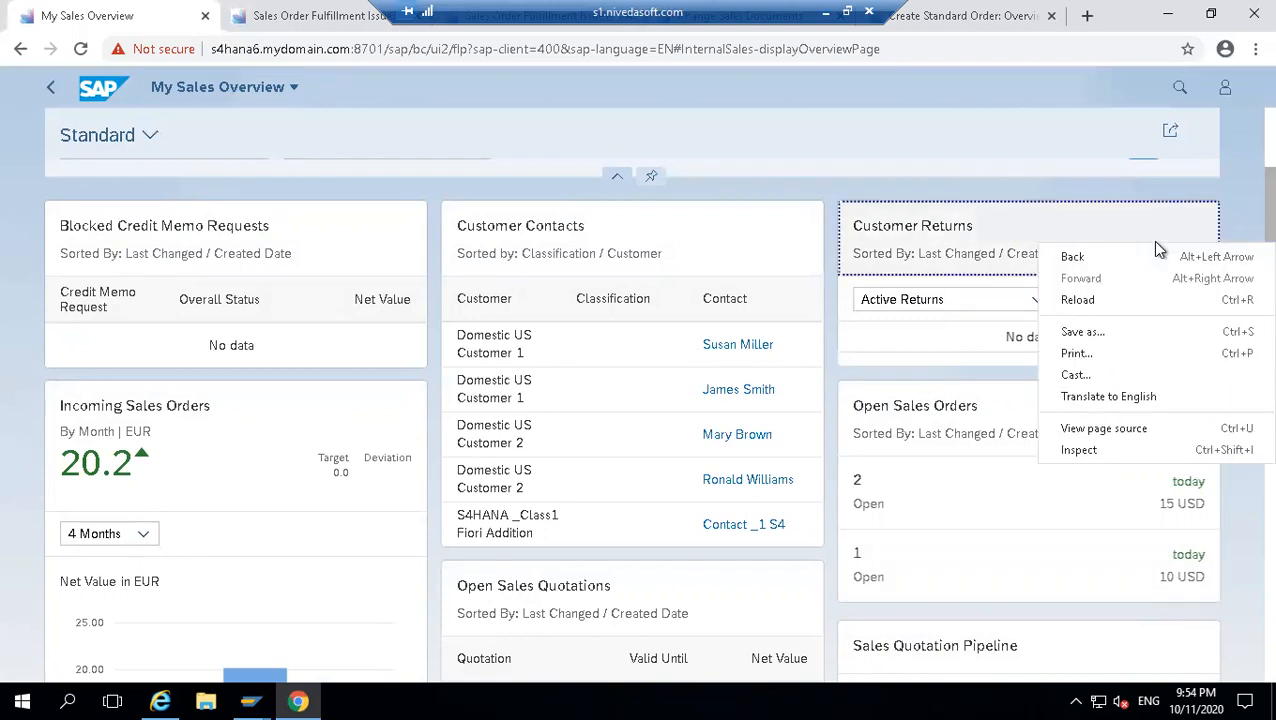
pyautogui.click(1129, 452)
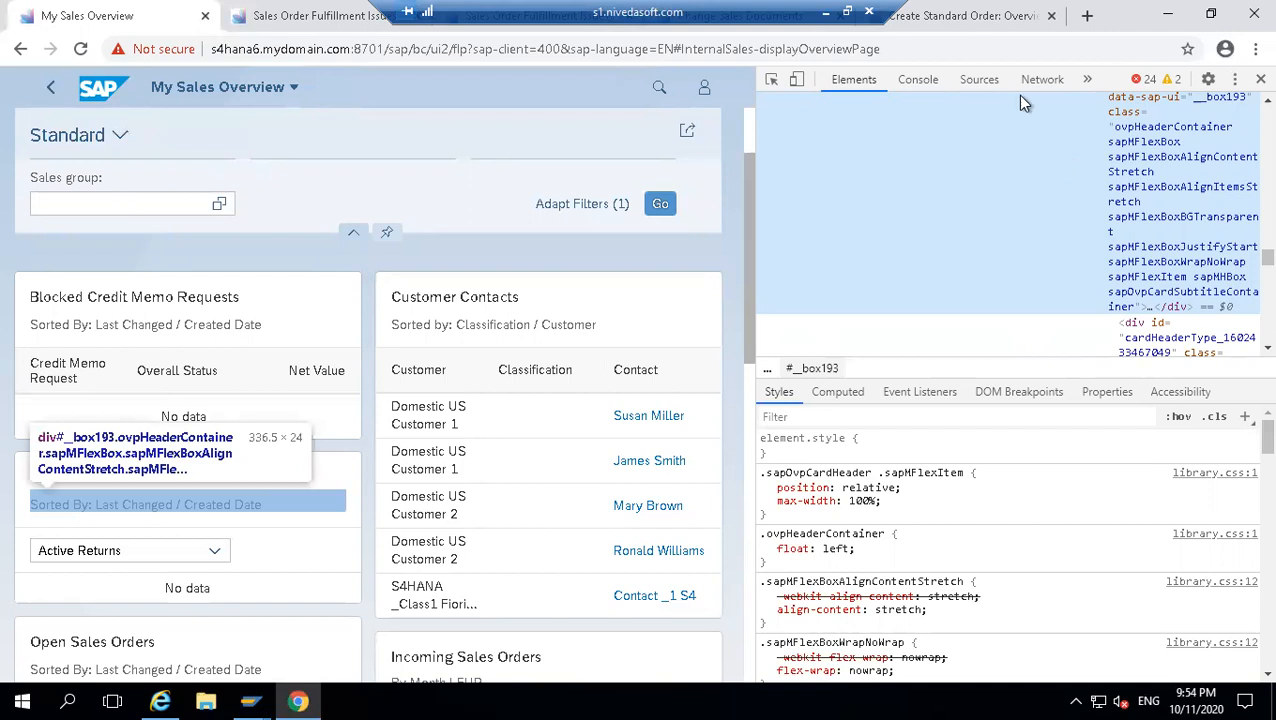
pyautogui.click(986, 80)
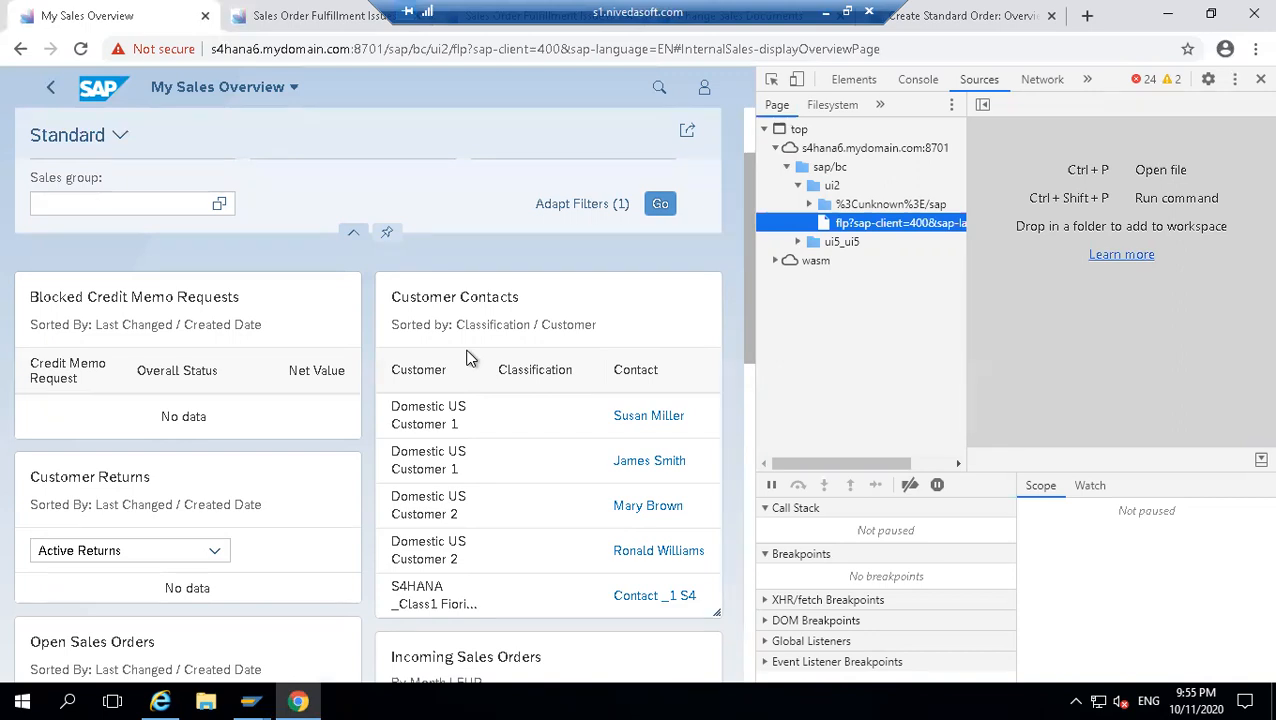
pyautogui.click(1247, 81)
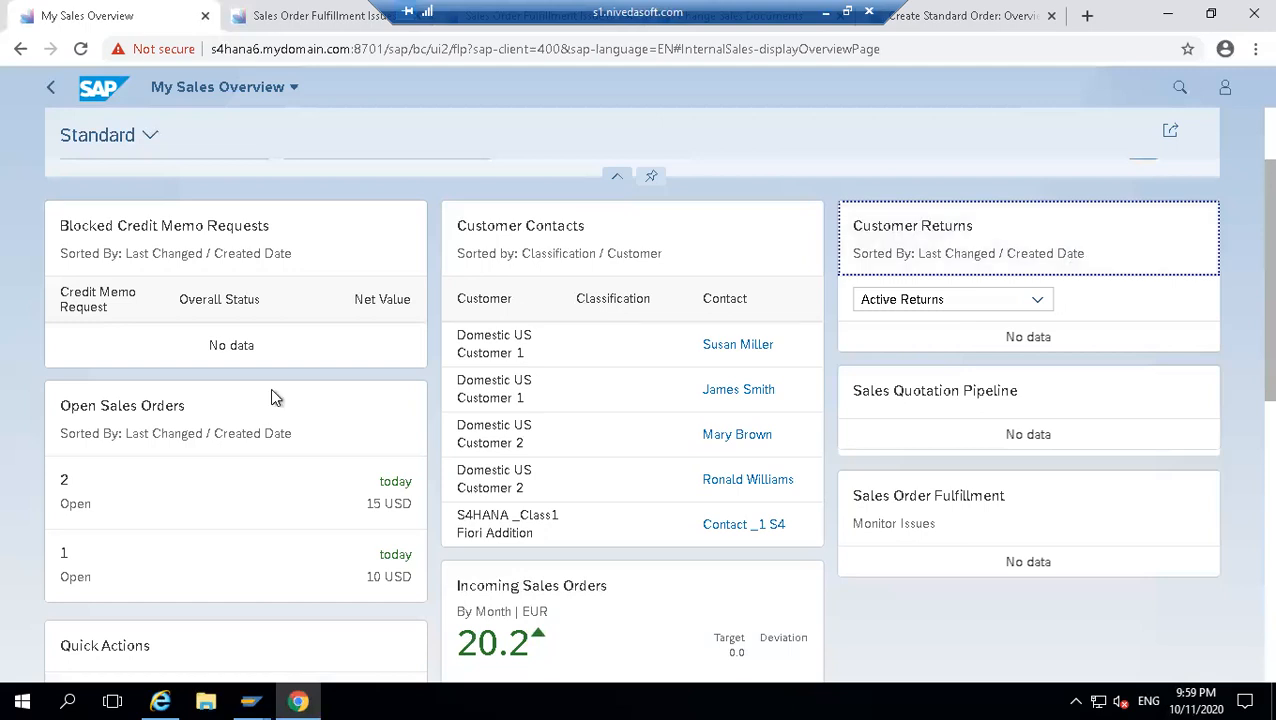
# - Open the 360° view of Domestic US Customer 1 and review its Sales Areas, Sales Orders and Customer Returns sections
pyautogui.click(570, 344)
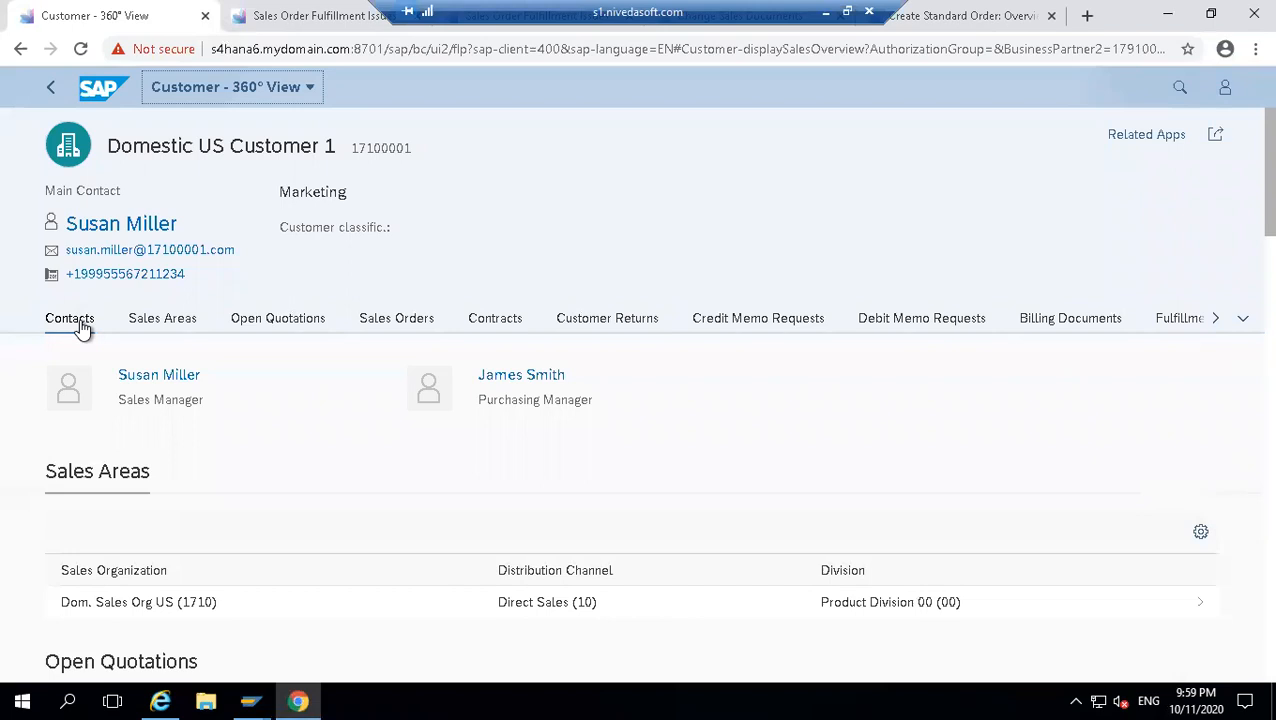
pyautogui.click(170, 334)
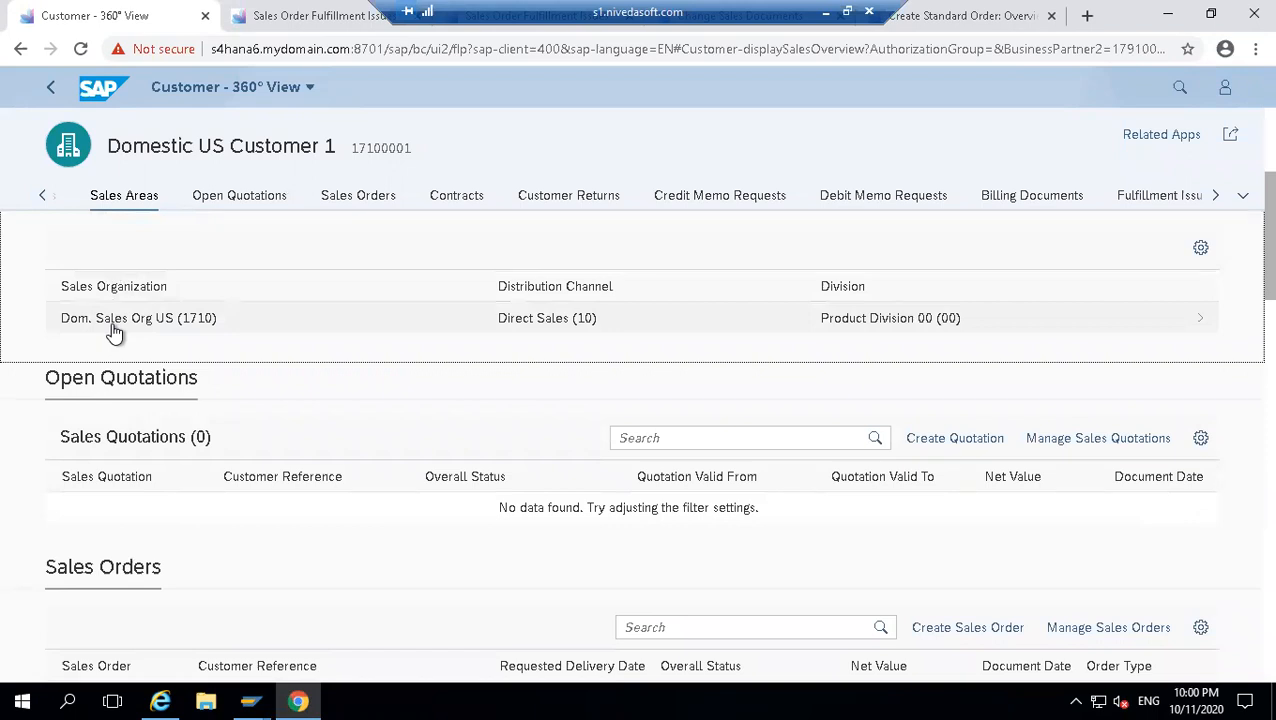
pyautogui.click(353, 197)
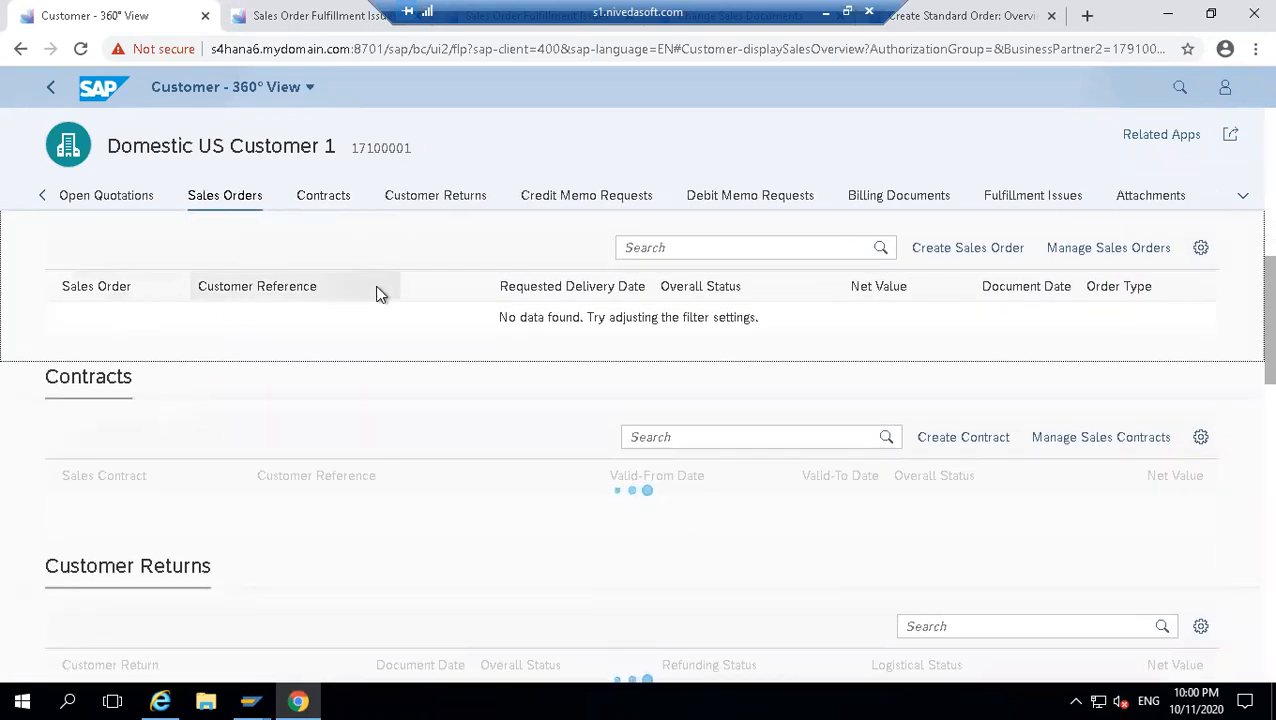
pyautogui.click(451, 209)
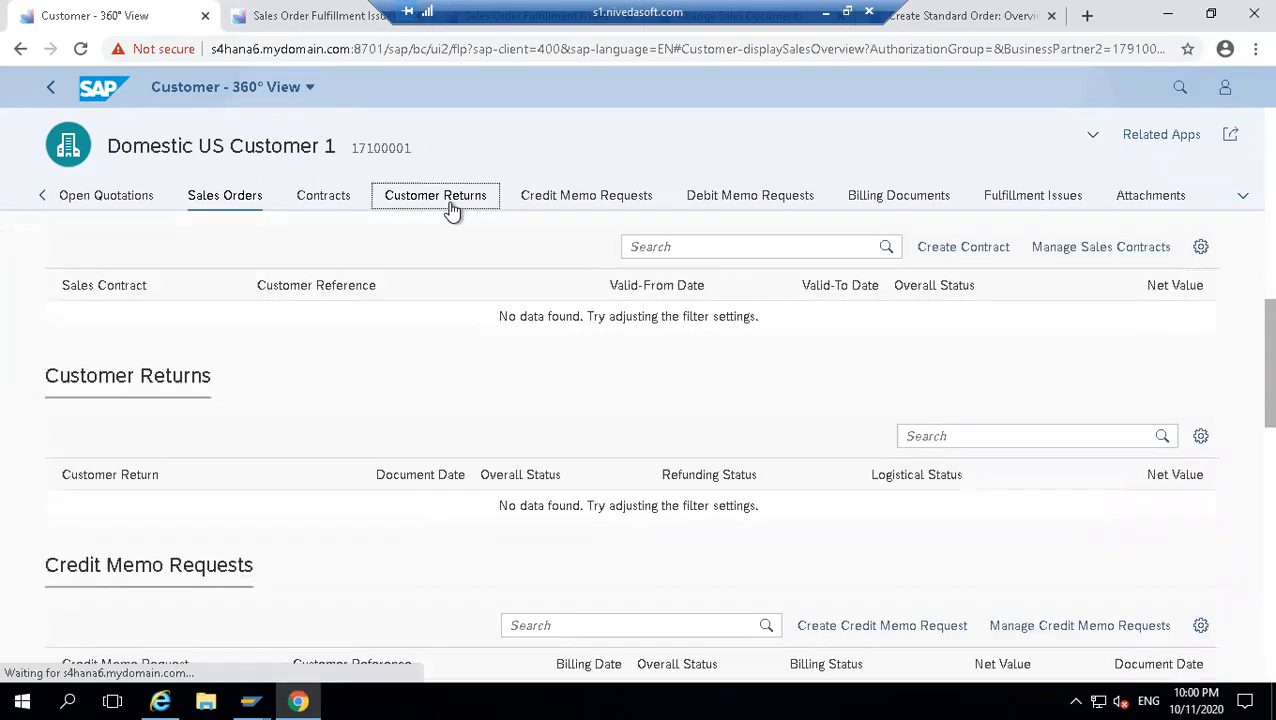
# - Review the customer's Debit Memo Requests, Billing Documents and Fulfillment Issues sections, including the column settings of the Fulfillment Issues table
pyautogui.click(774, 210)
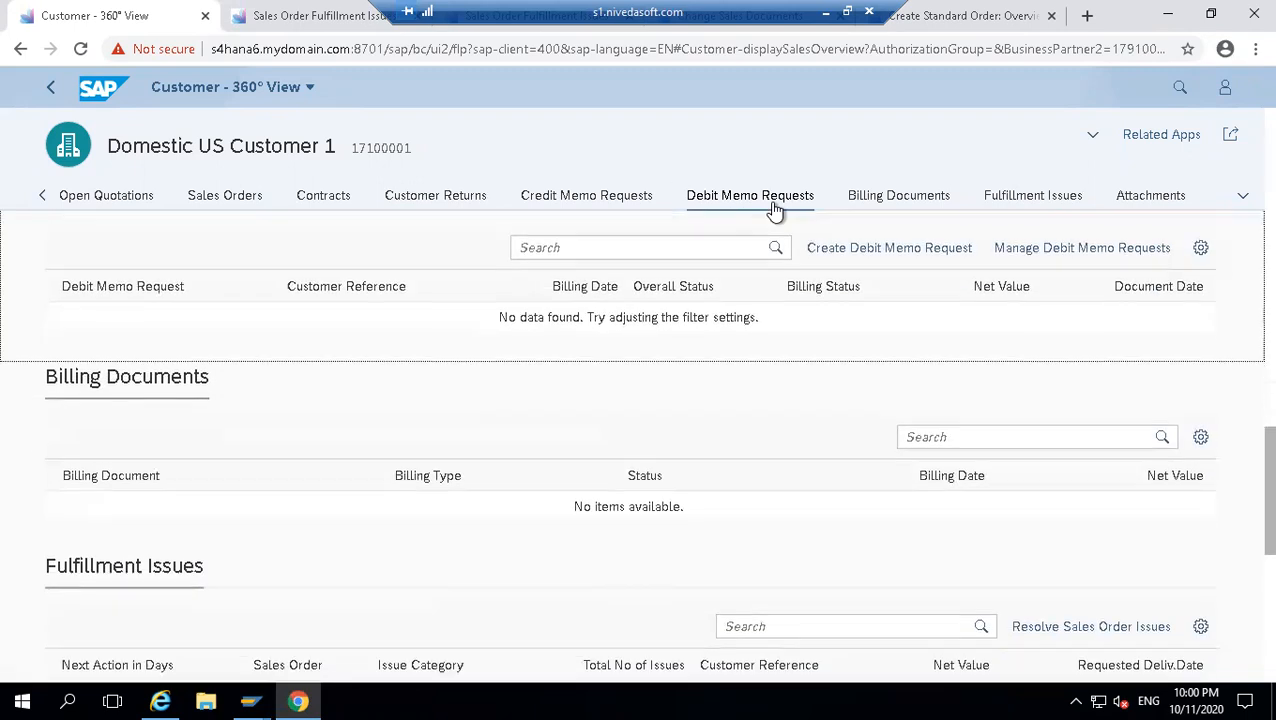
pyautogui.click(882, 204)
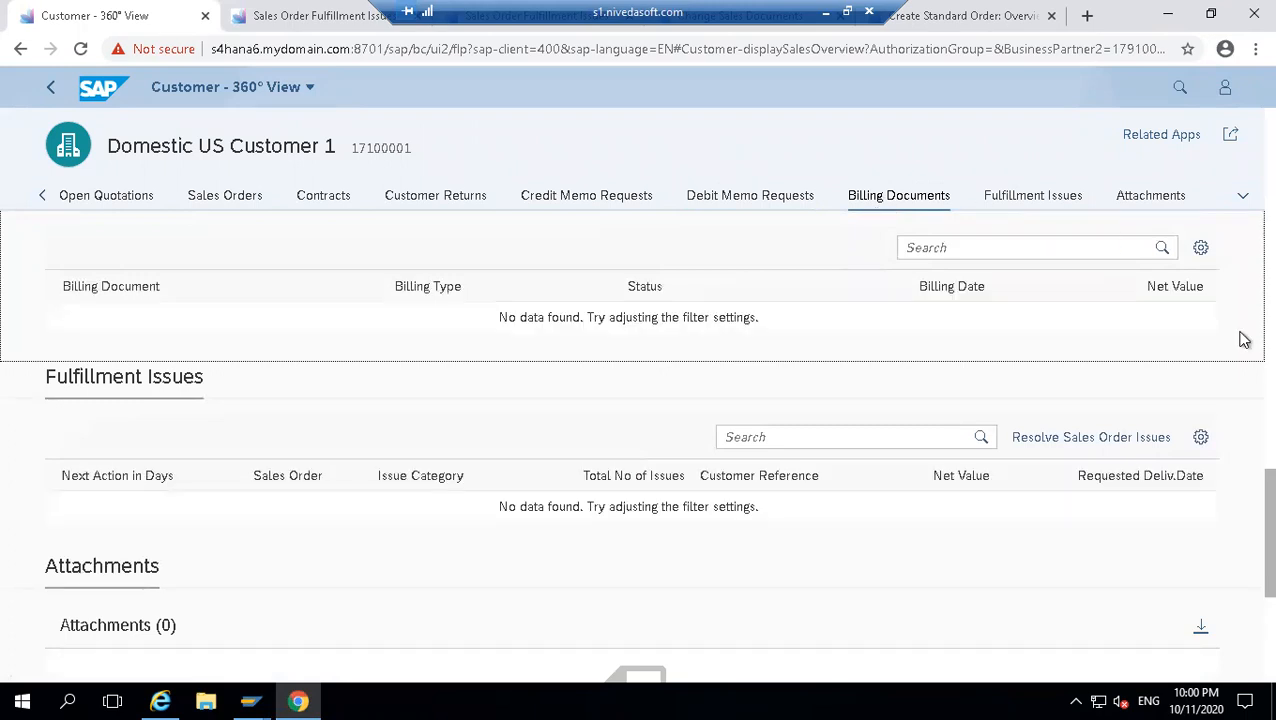
pyautogui.click(1027, 195)
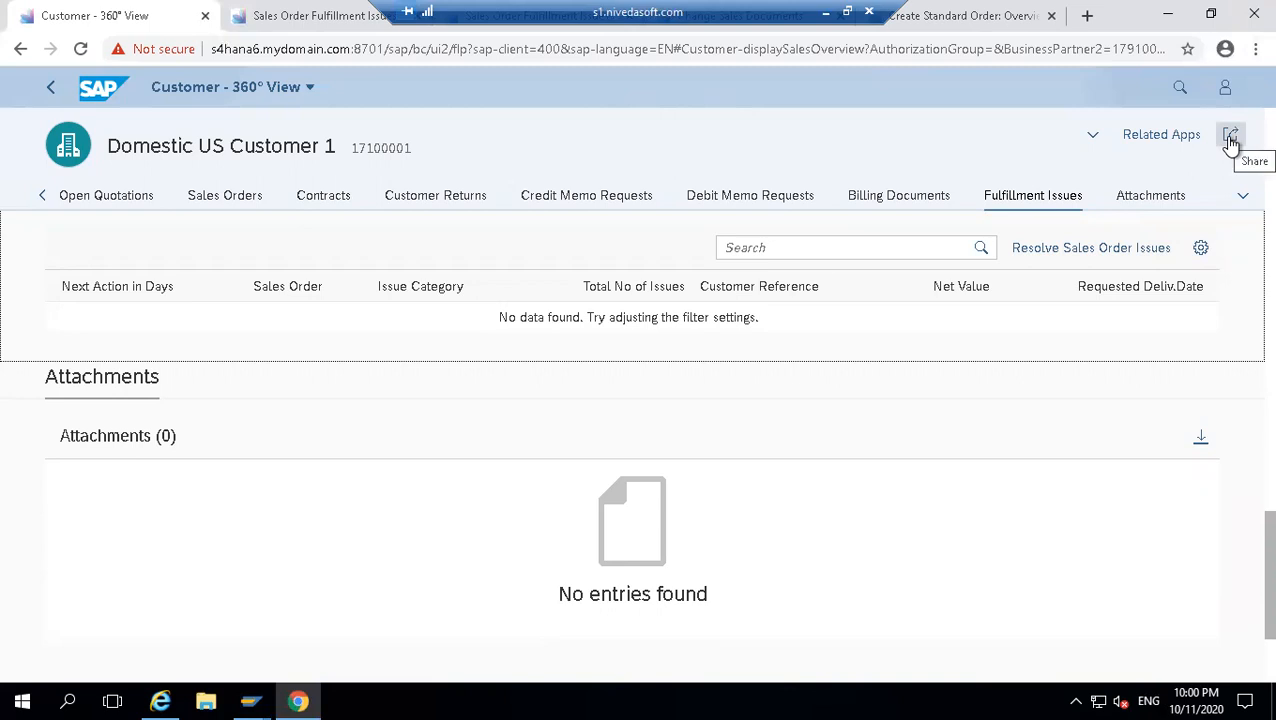
pyautogui.click(1201, 249)
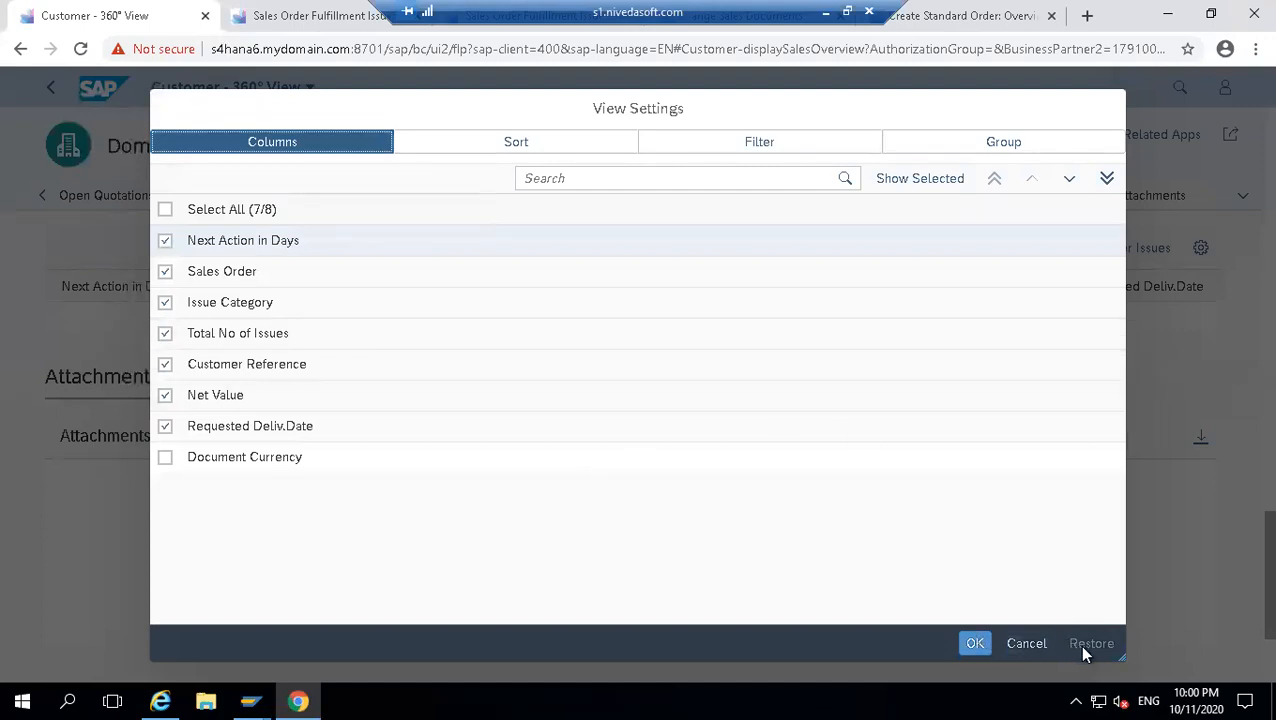
pyautogui.click(1027, 644)
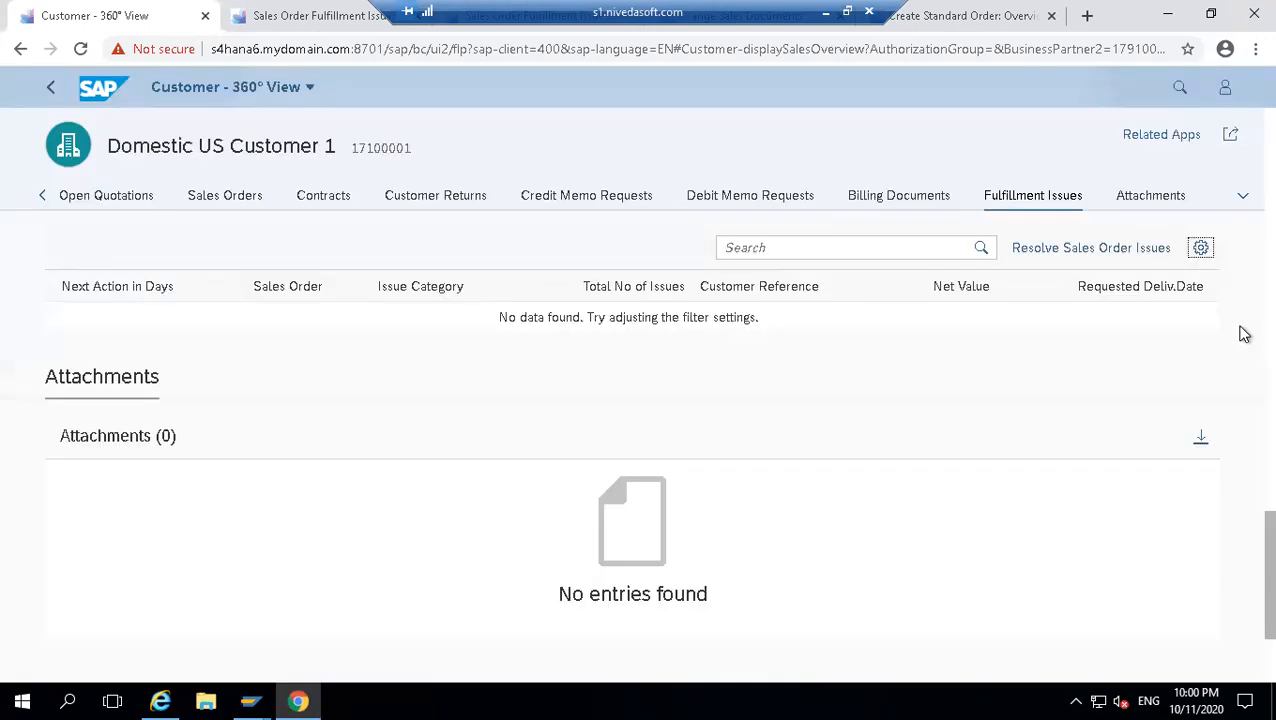
# - Review the available columns in the Sales Areas table's view settings without changing them, and bring the Contacts section link into view
pyautogui.scroll(6, 1244, 333)
pyautogui.scroll(5, 1244, 333)
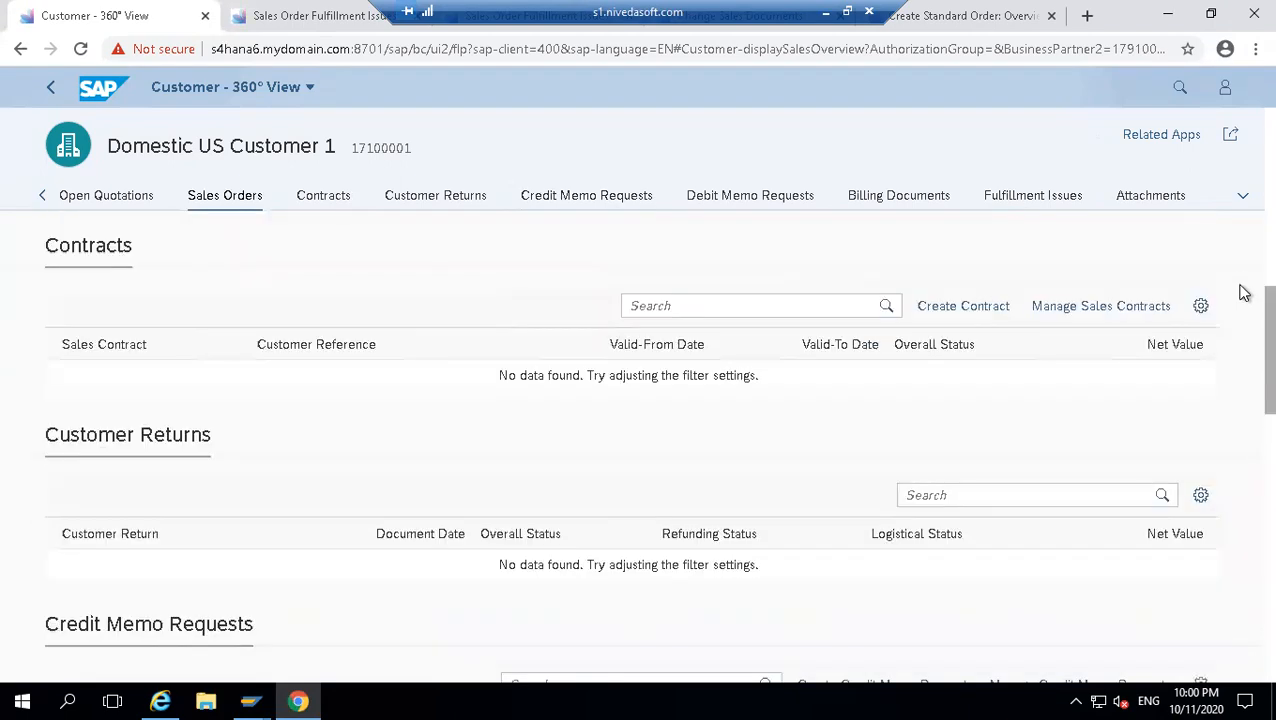
pyautogui.scroll(5, 1242, 280)
pyautogui.click(1201, 240)
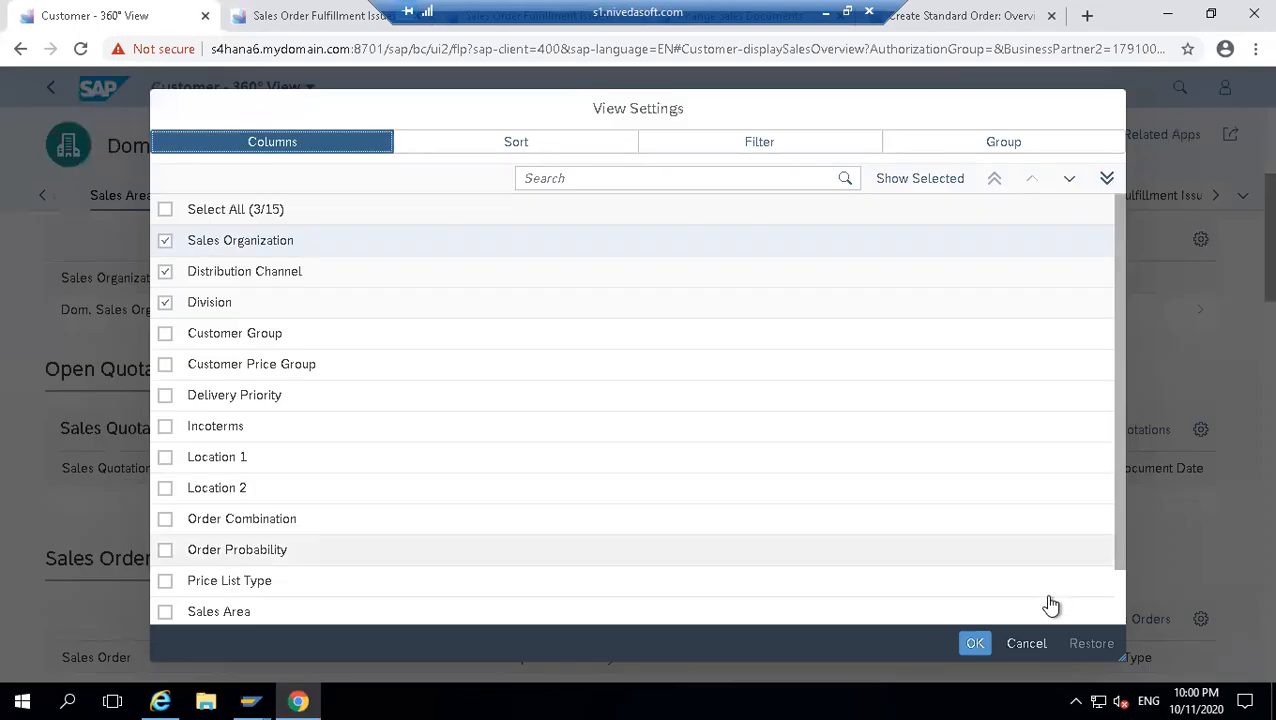
pyautogui.click(1027, 646)
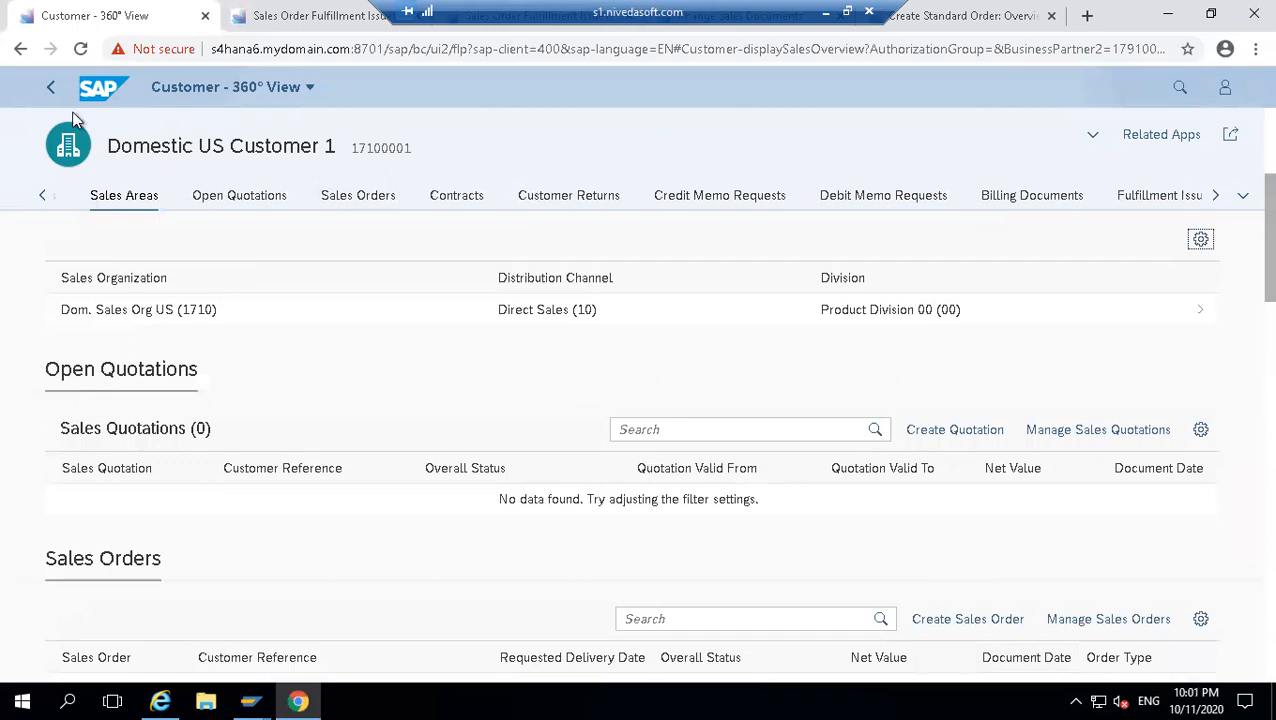
pyautogui.click(42, 196)
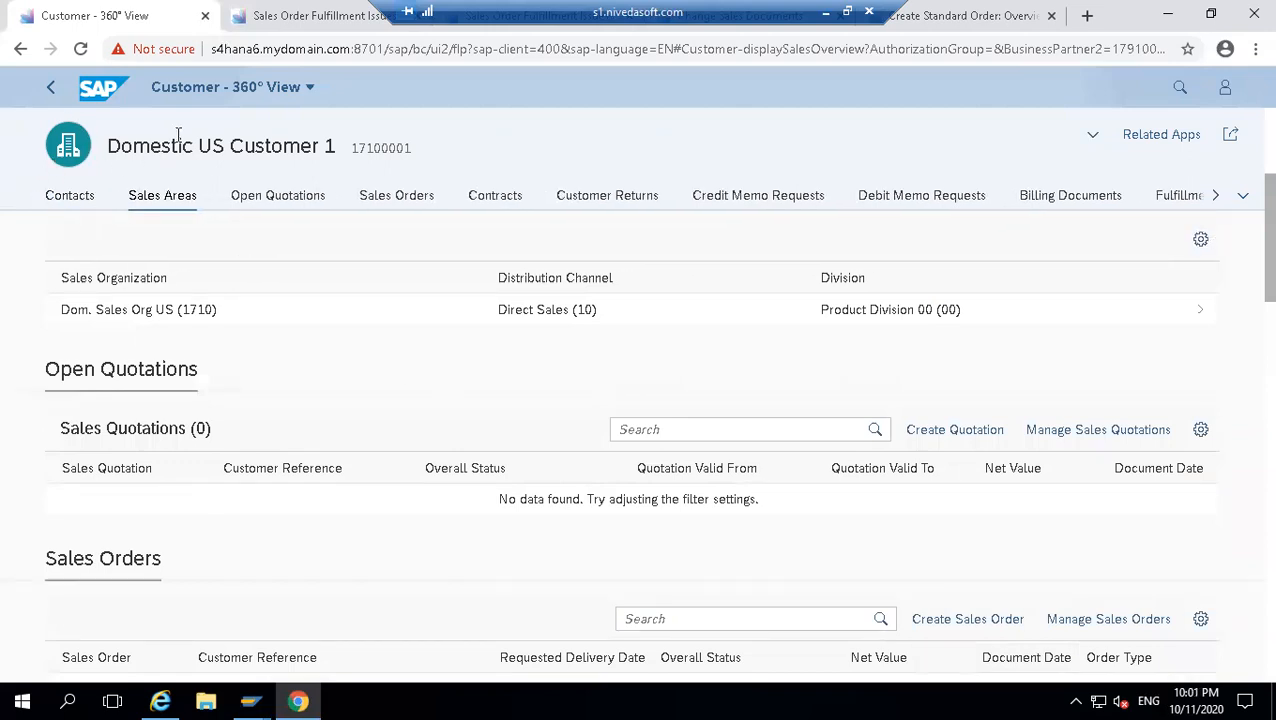
# - Return to the home page and open Manage Sales Orders, filtering the list by the sales order number
pyautogui.click(45, 88)
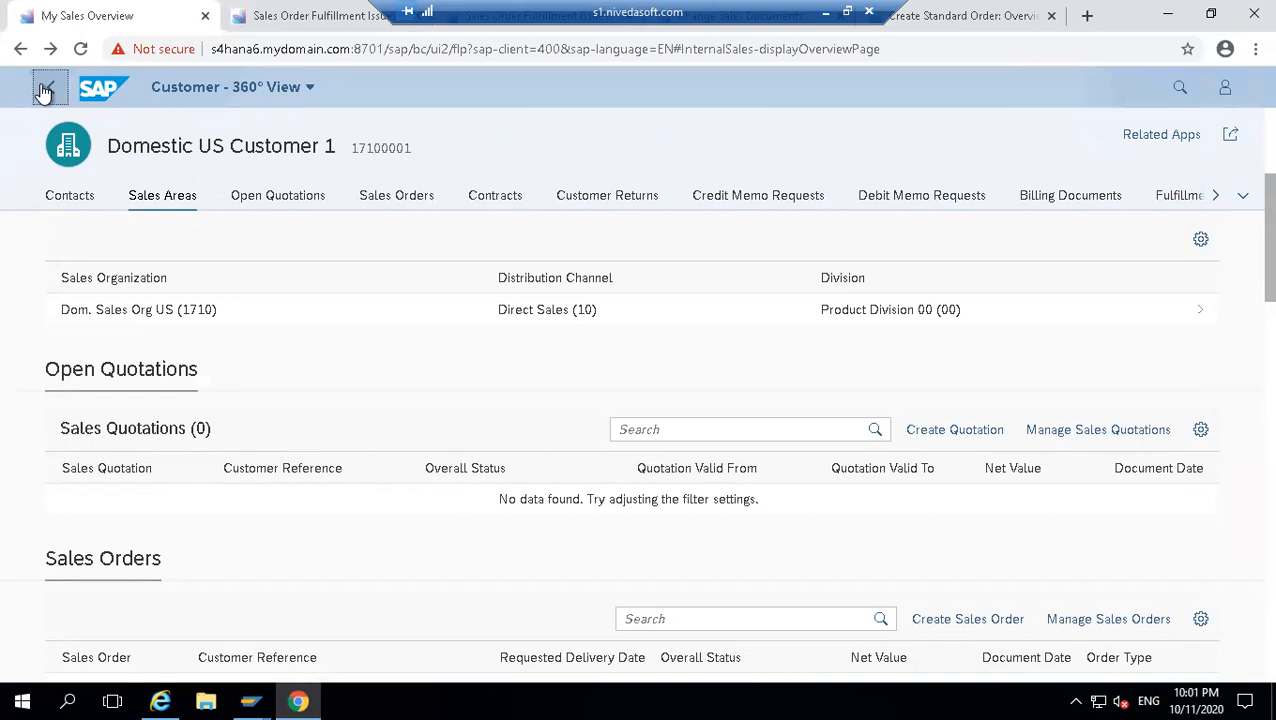
pyautogui.click(45, 90)
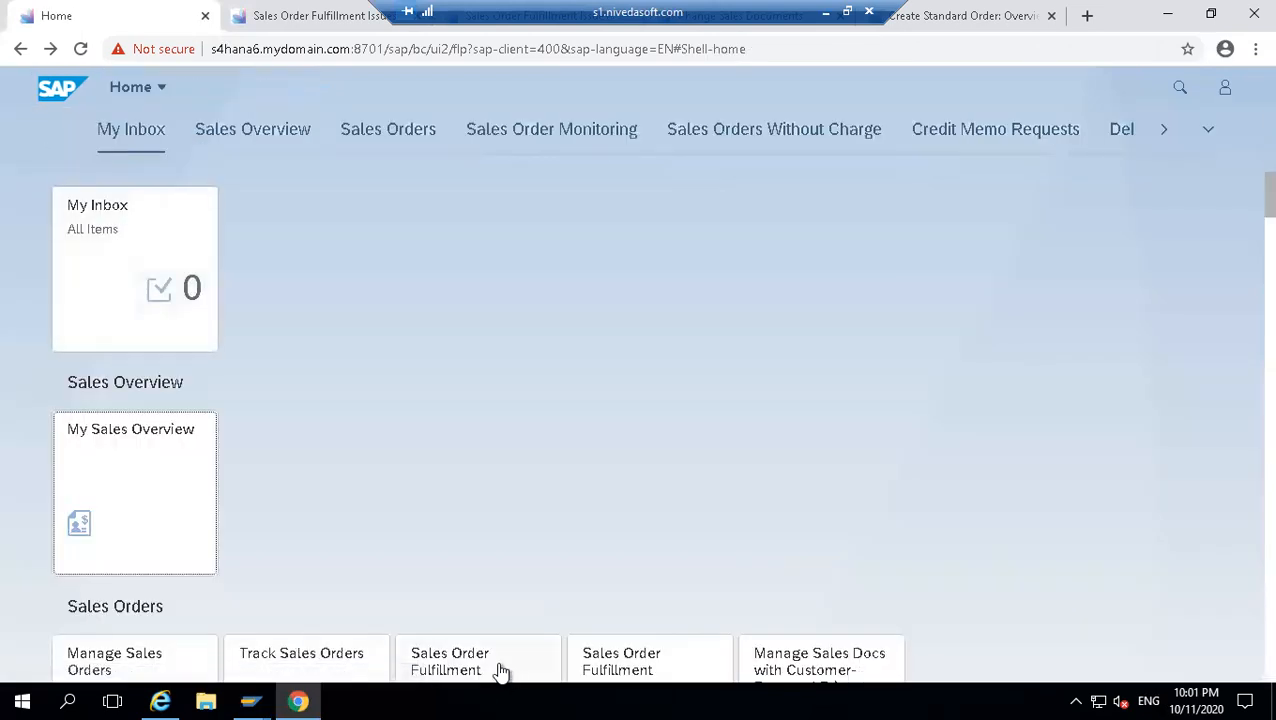
pyautogui.click(155, 657)
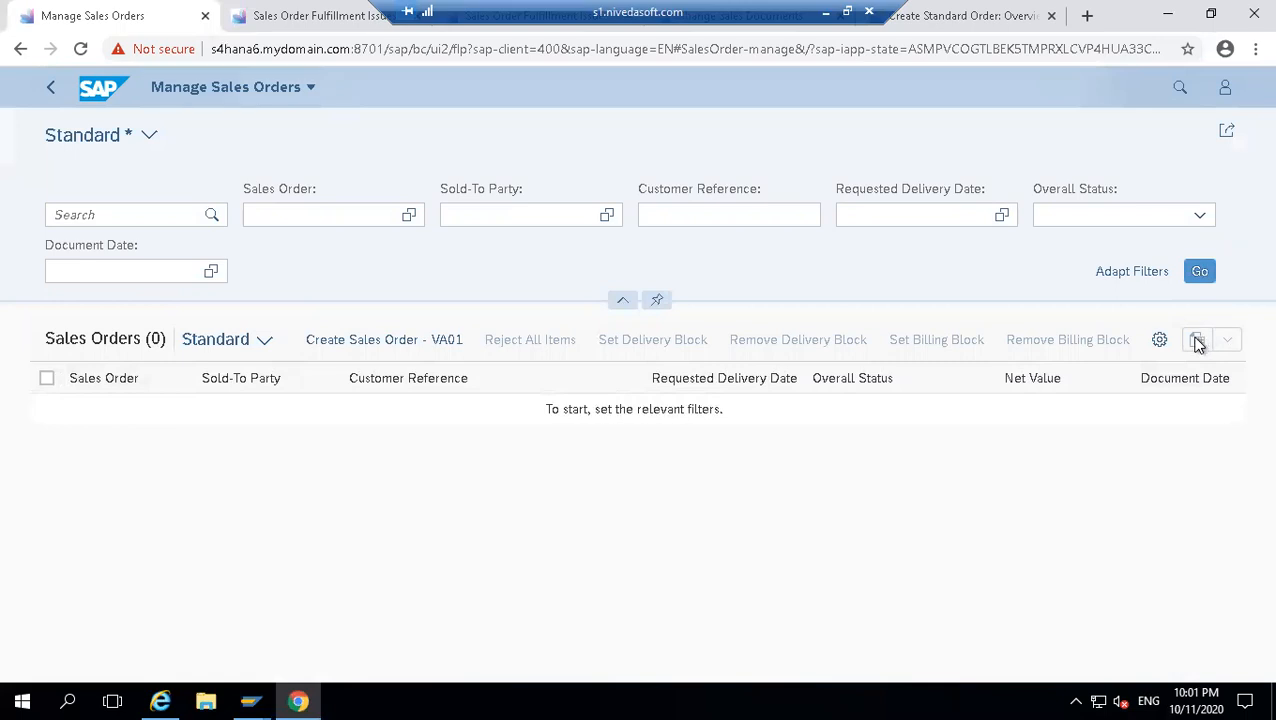
pyautogui.click(274, 219)
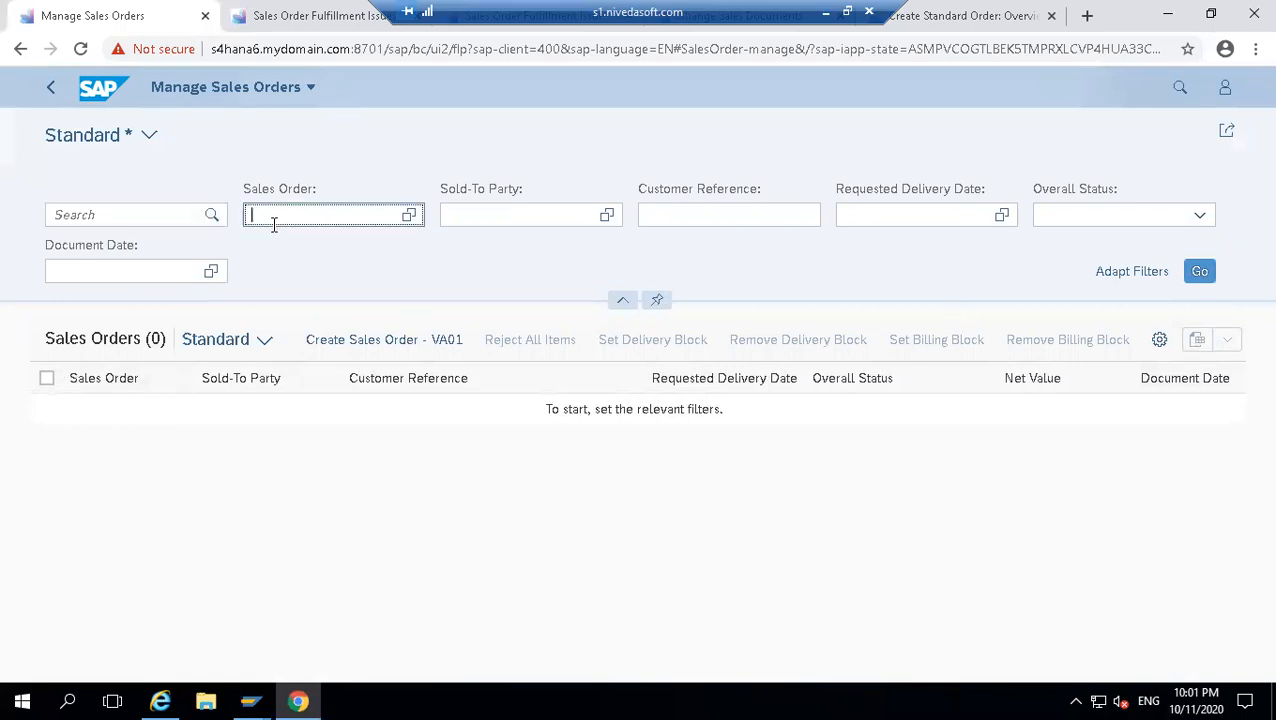
pyautogui.write('2')
pyautogui.press('Return')
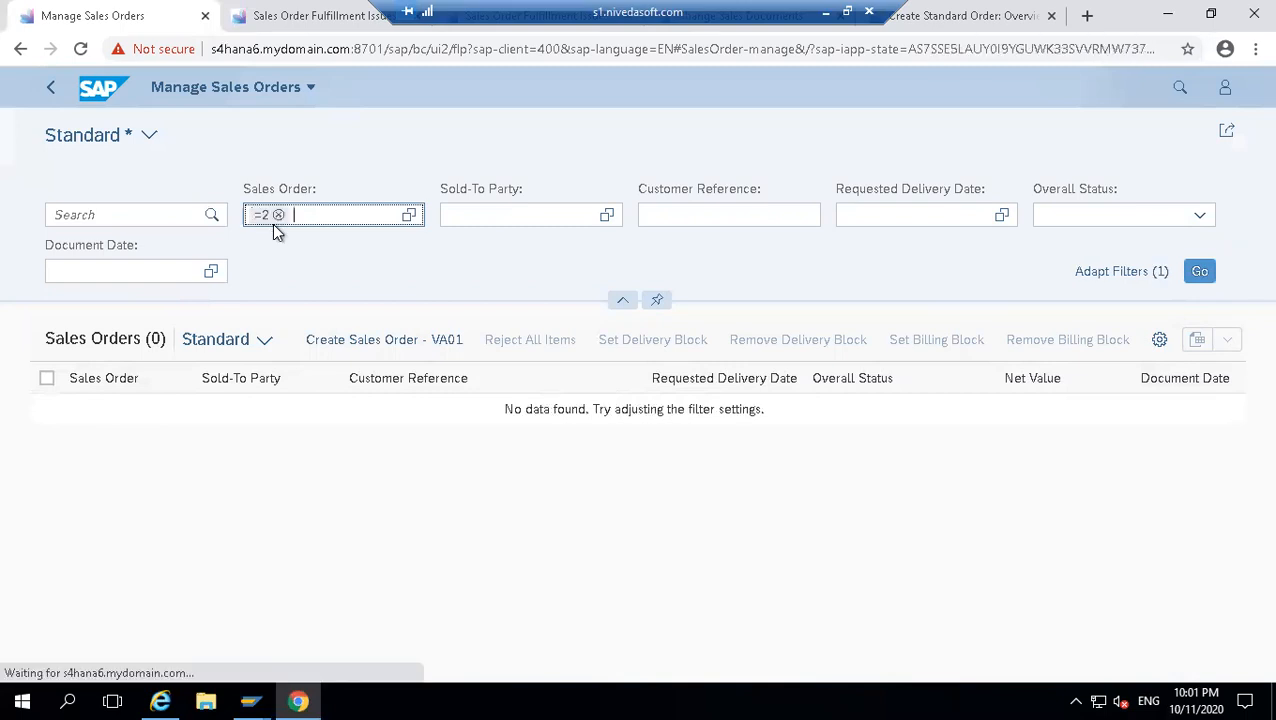
# - Select the listed sales order, export the list to a spreadsheet and dismiss the download notice
pyautogui.click(46, 414)
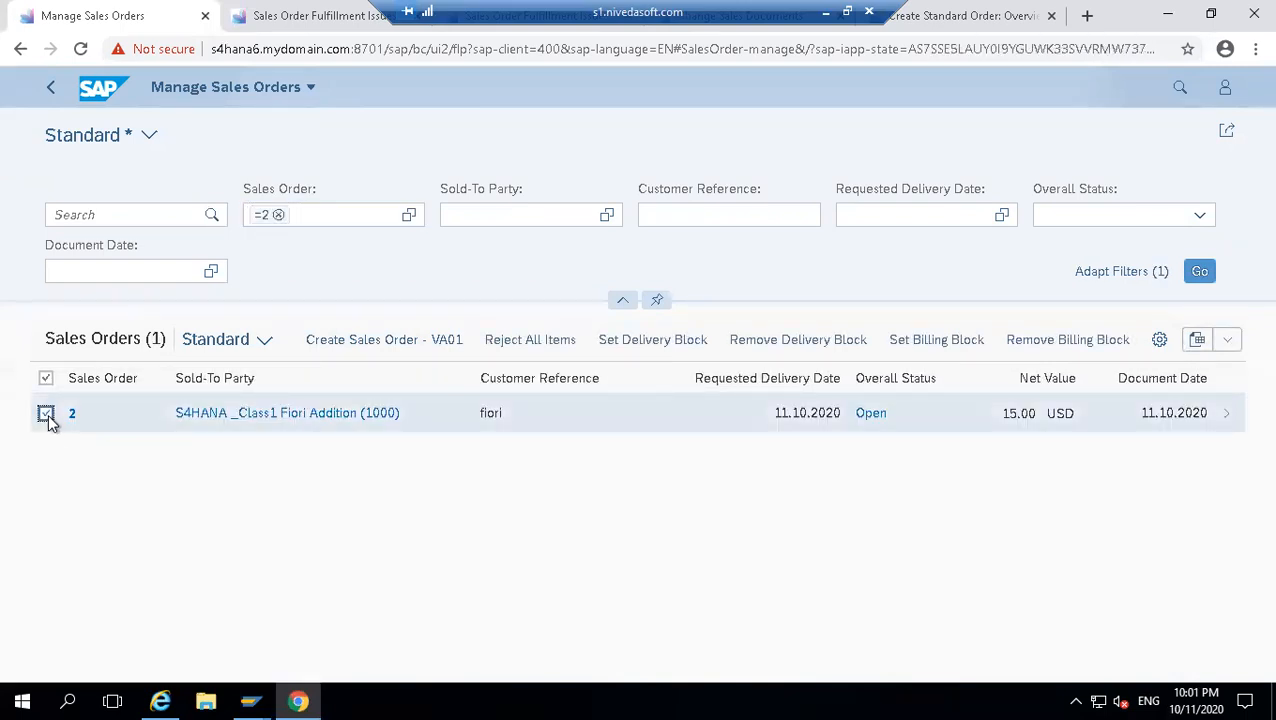
pyautogui.click(1196, 341)
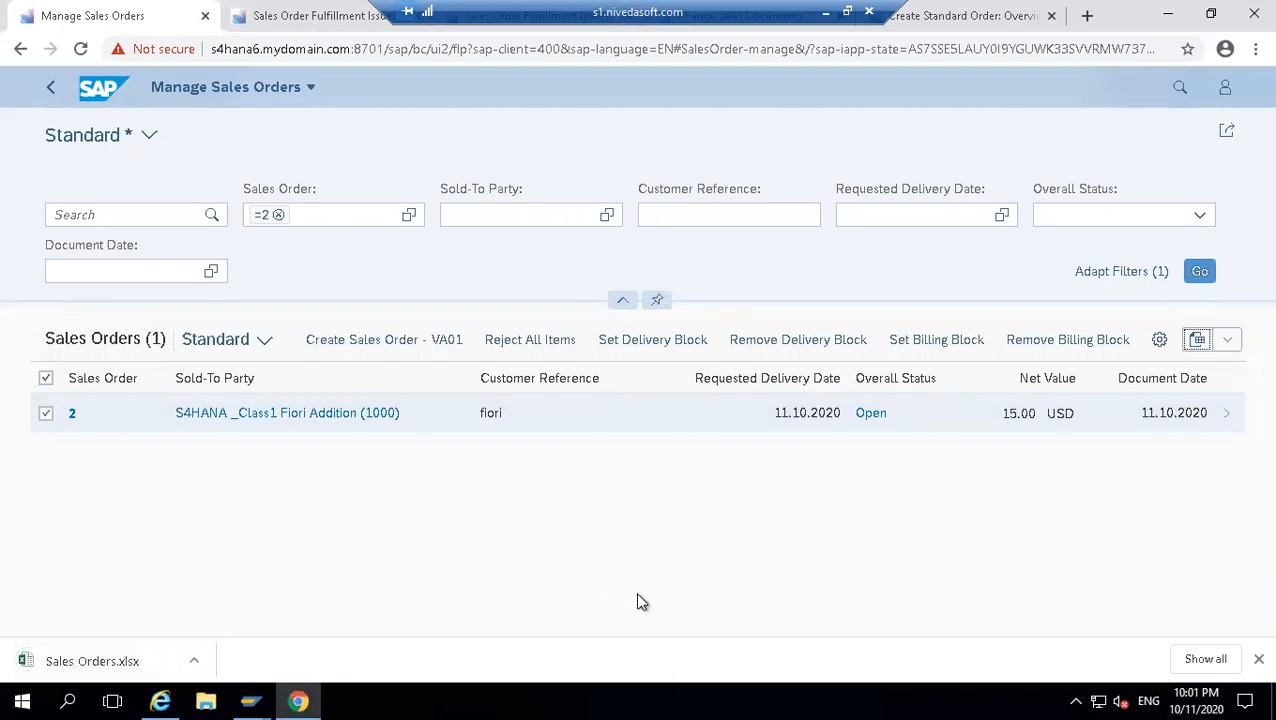
pyautogui.click(1258, 659)
# - Export the list again with Export As, keeping the file name Sales Orders, and dismiss the download notice
pyautogui.click(1232, 341)
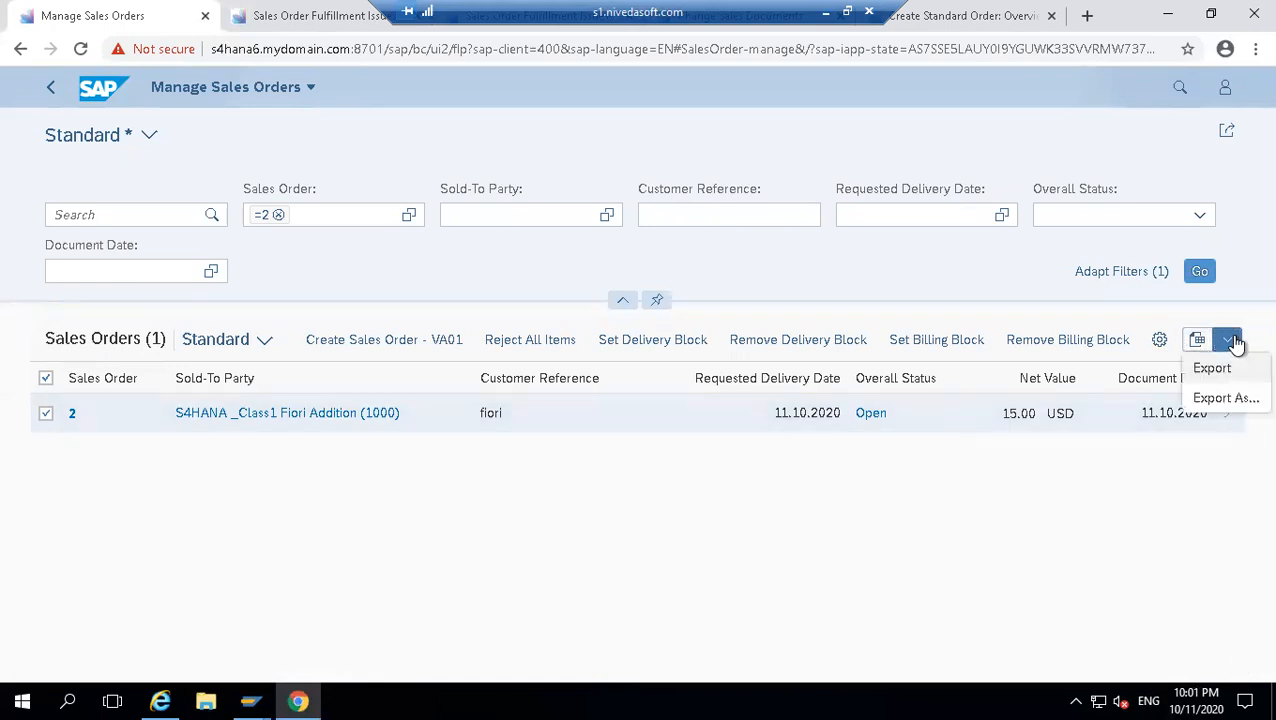
pyautogui.click(1219, 400)
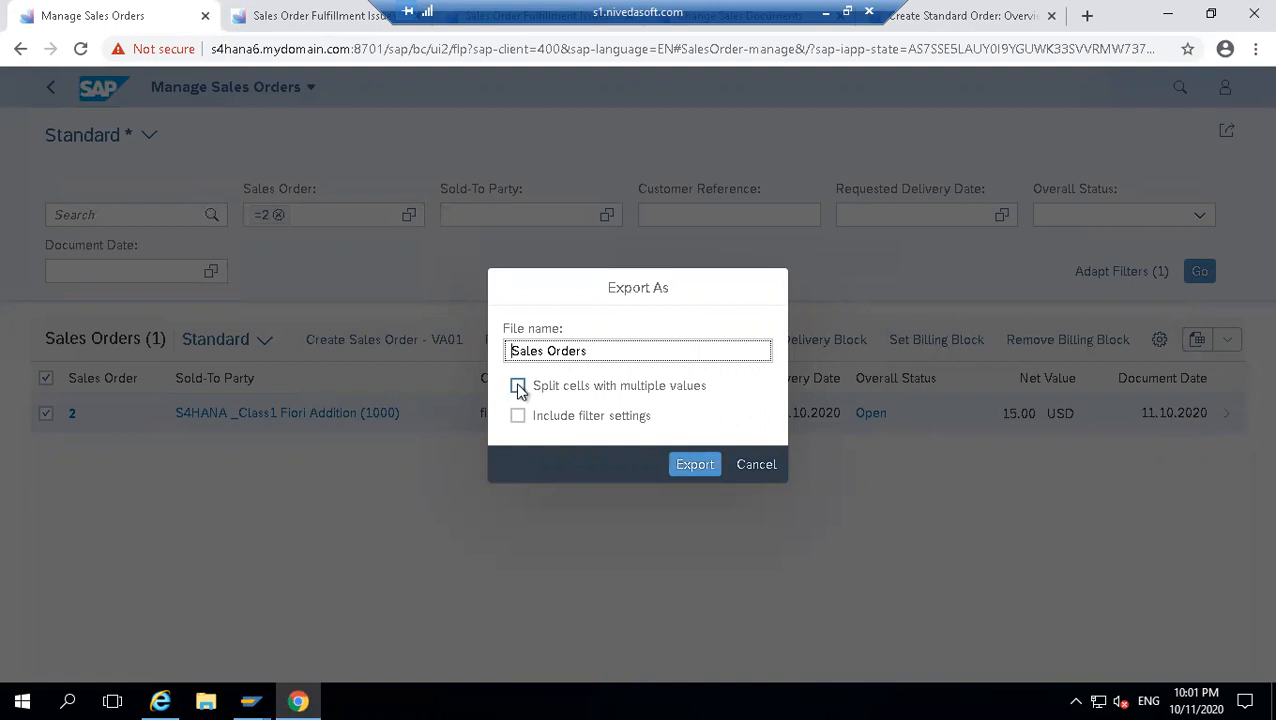
pyautogui.click(679, 465)
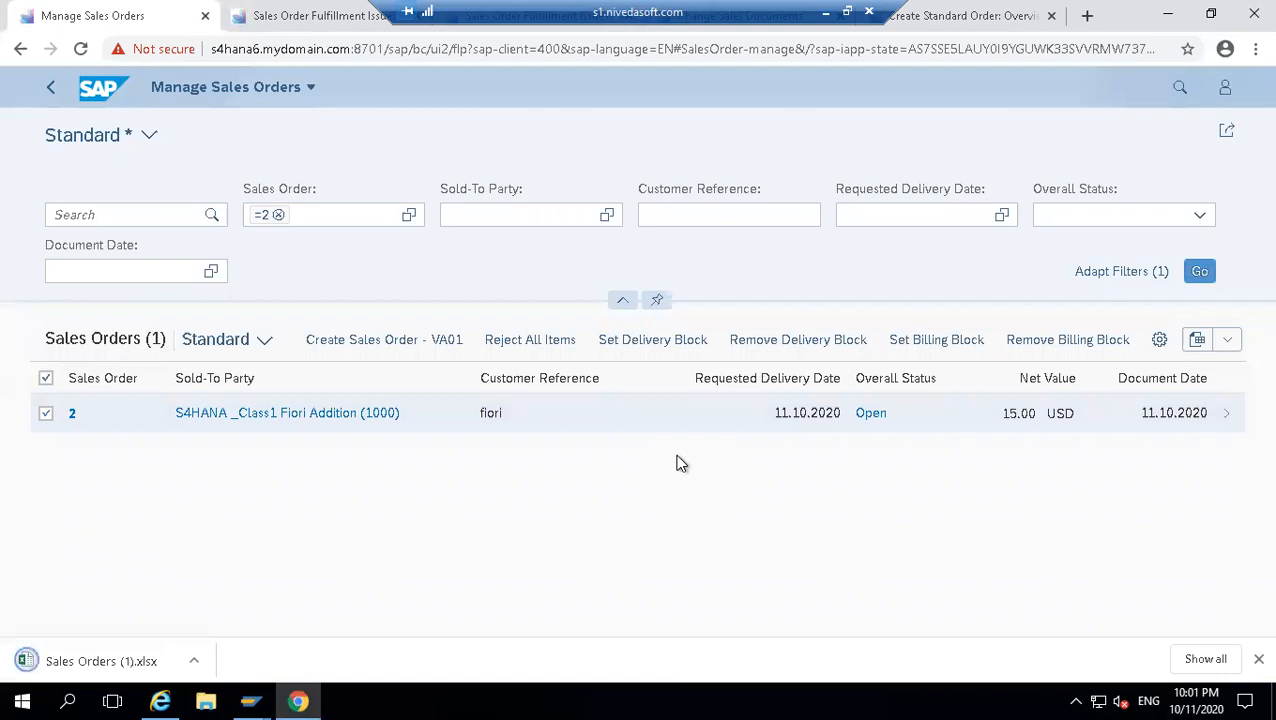
pyautogui.click(1258, 659)
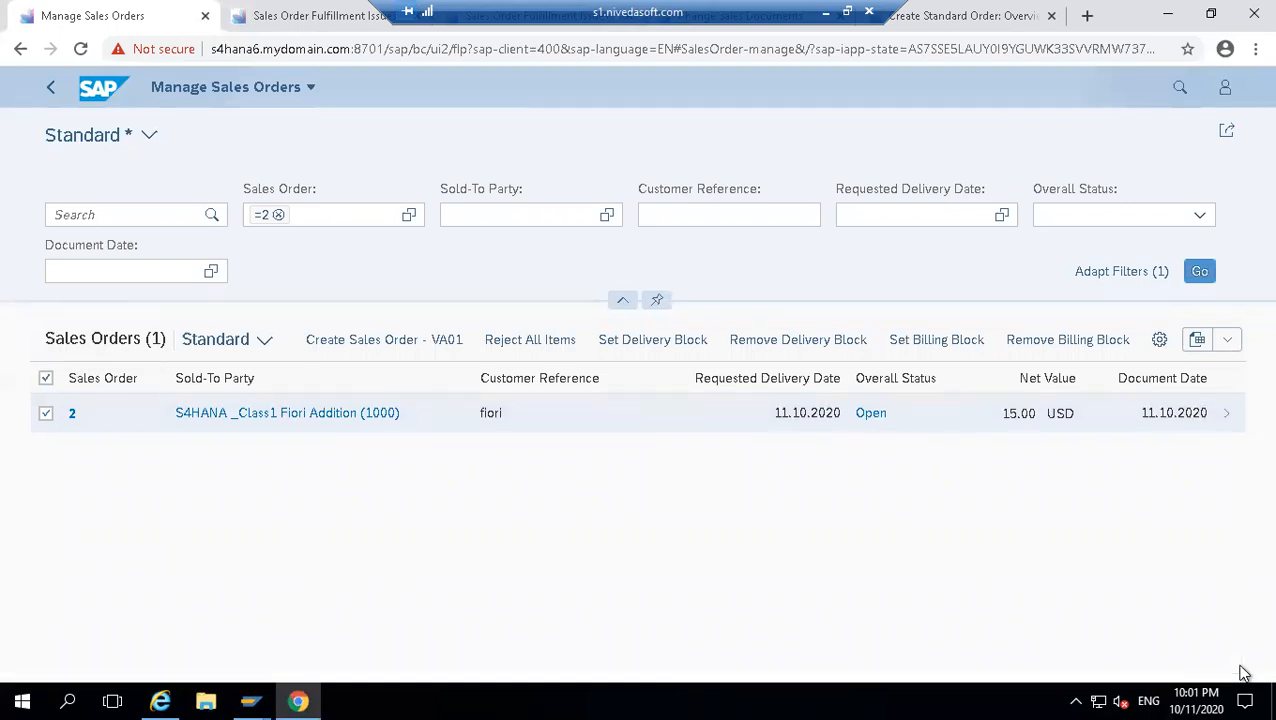
pyautogui.click(1230, 345)
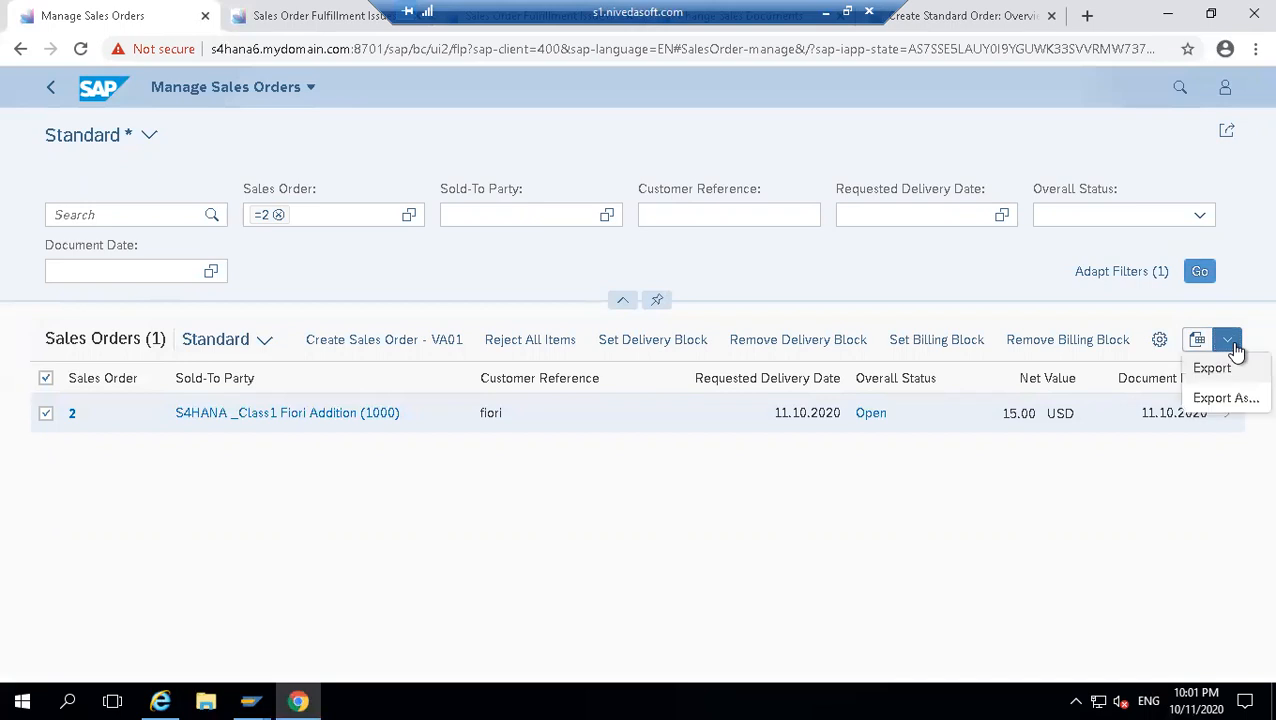
pyautogui.click(903, 632)
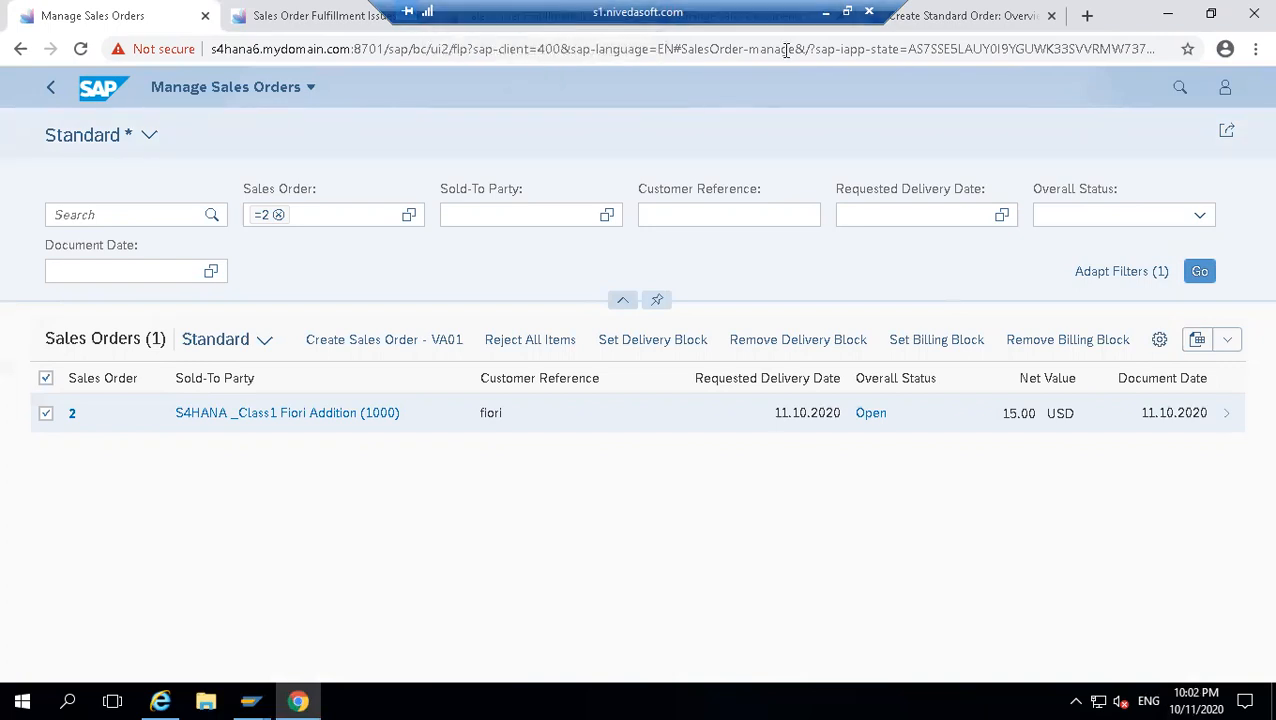
pyautogui.click(825, 11)
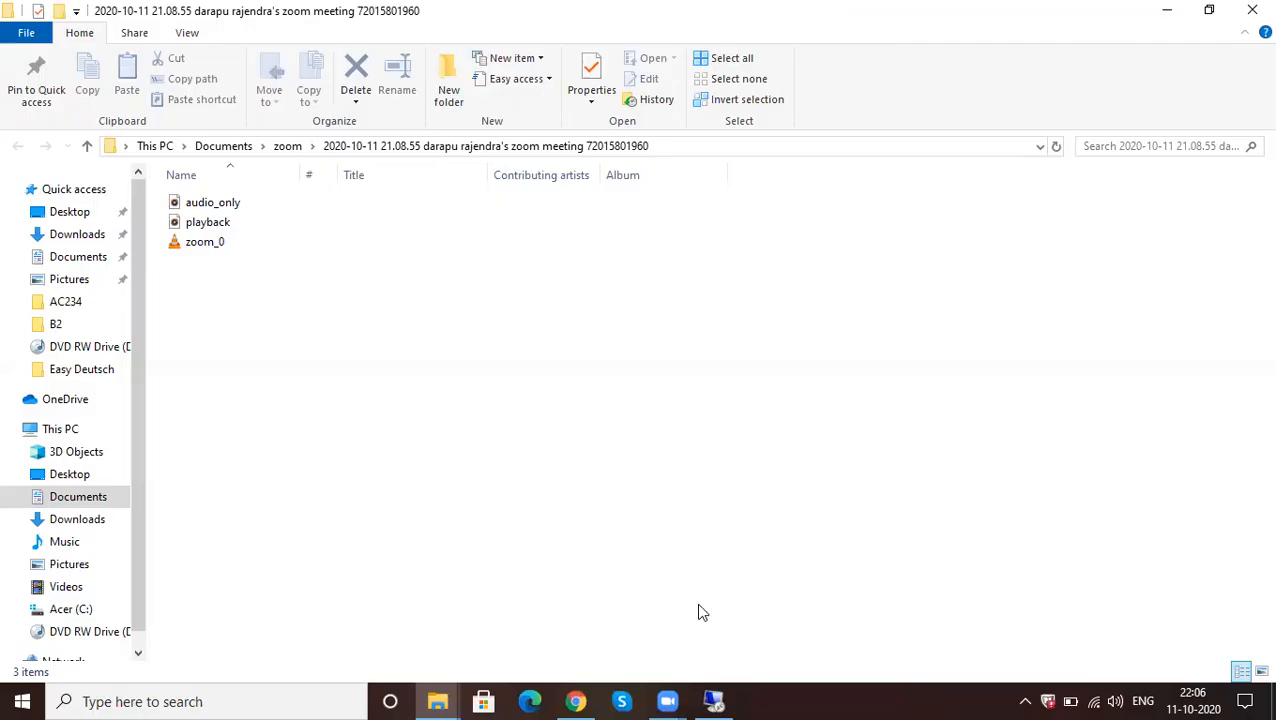
pyautogui.click(710, 700)
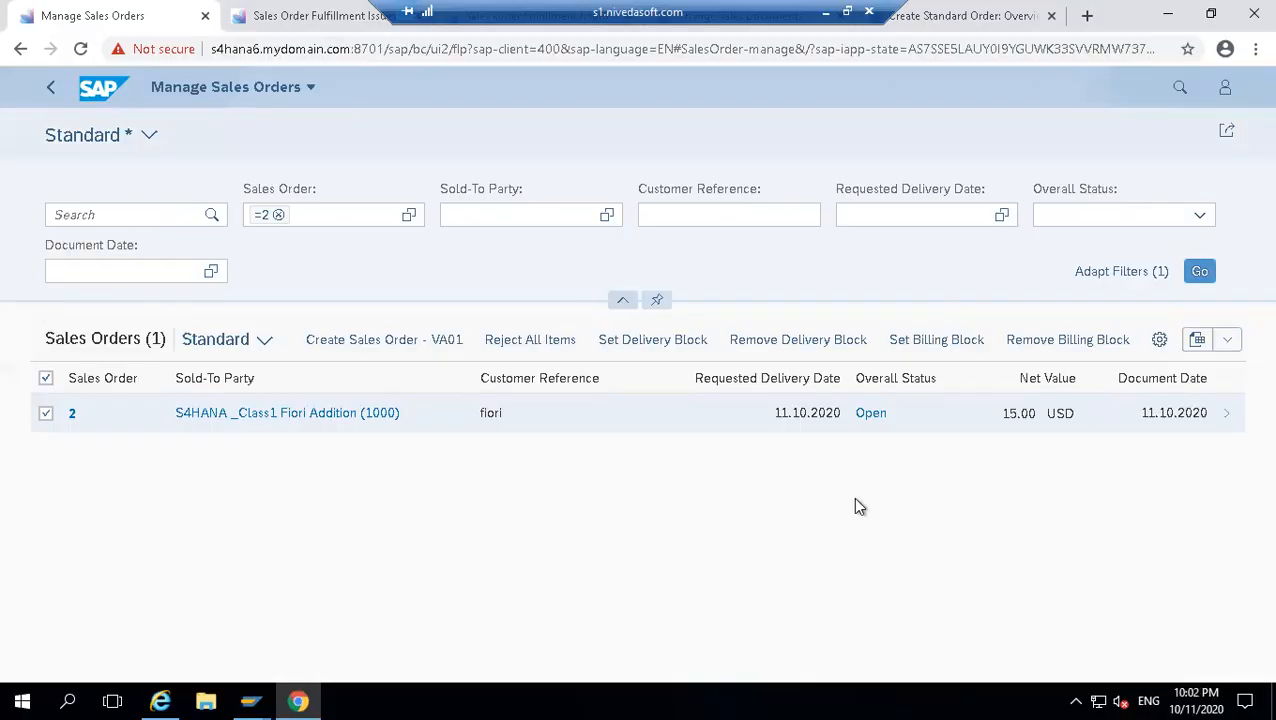
# - Return to the home page and review its tile groups from Sales Orders down to Sales Inquiries
pyautogui.click(225, 92)
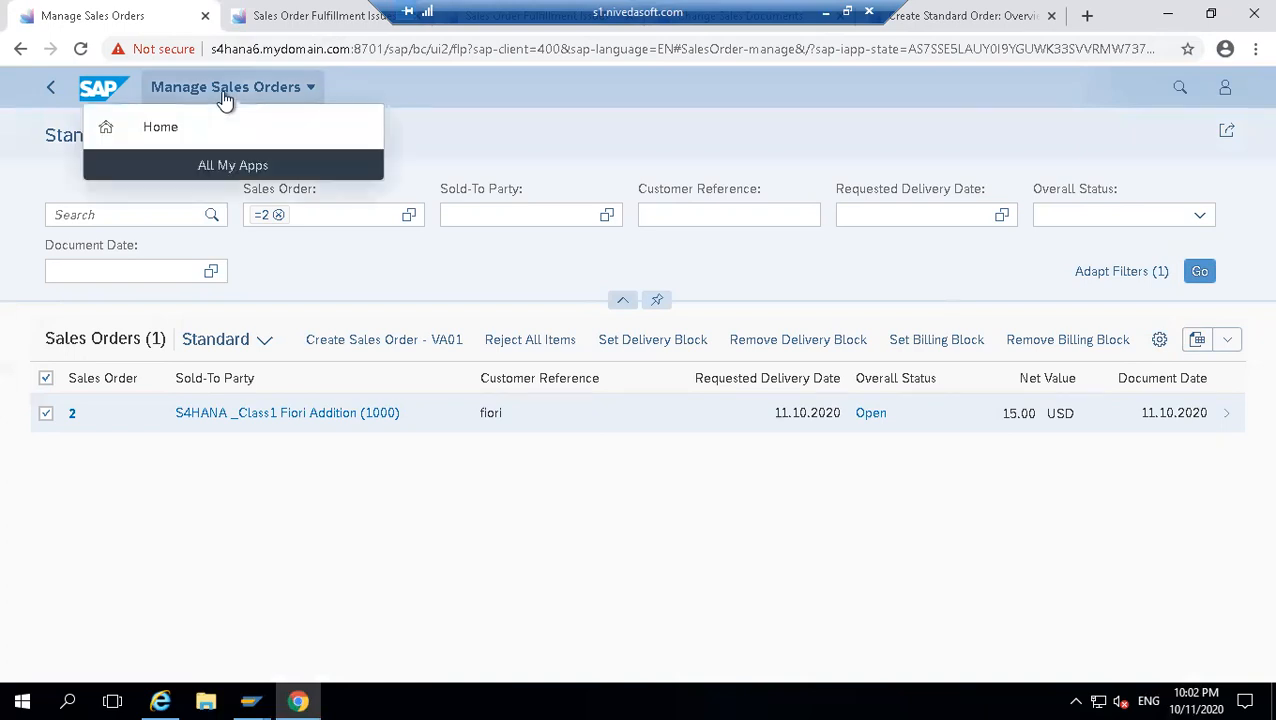
pyautogui.click(163, 128)
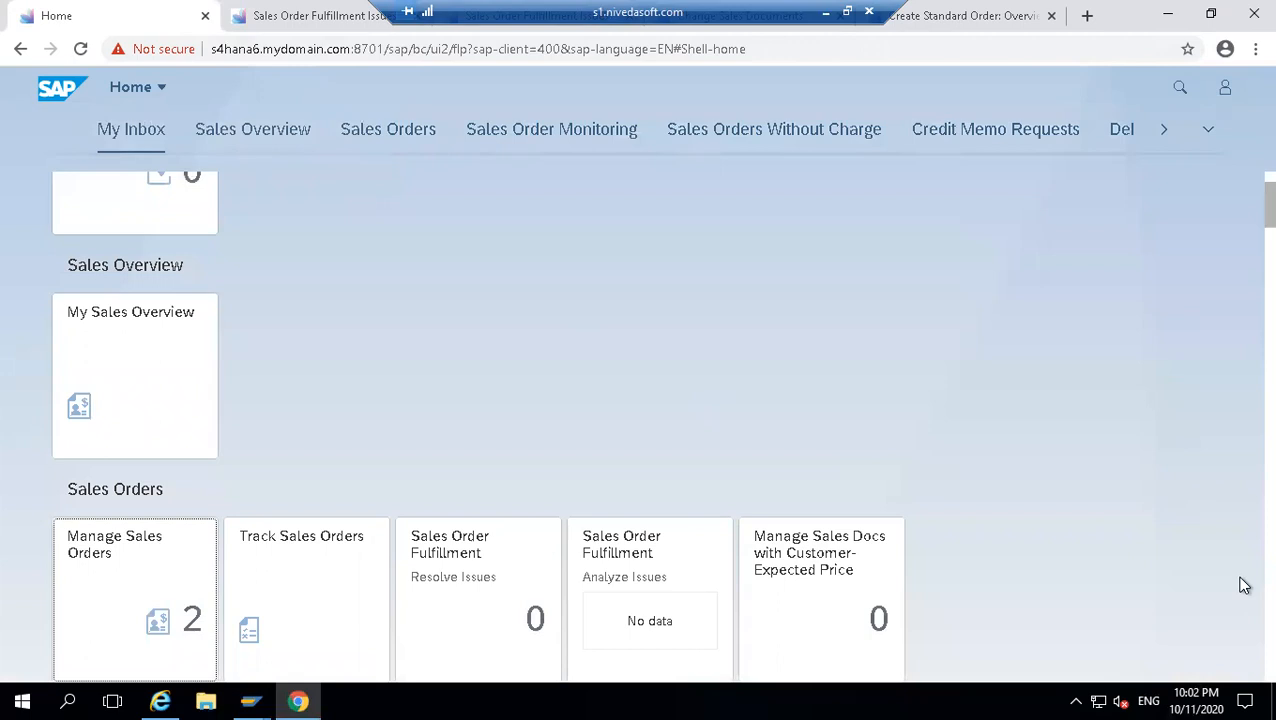
pyautogui.scroll(-5, 1244, 585)
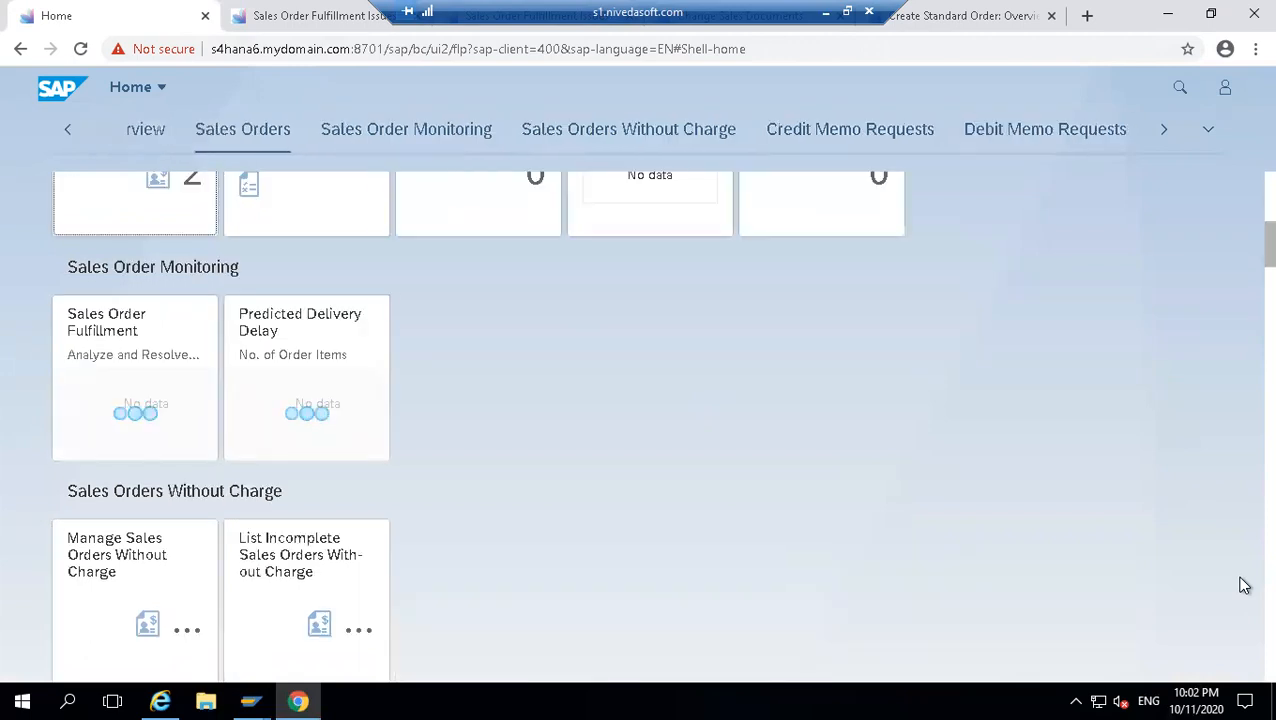
pyautogui.scroll(-5, 1244, 585)
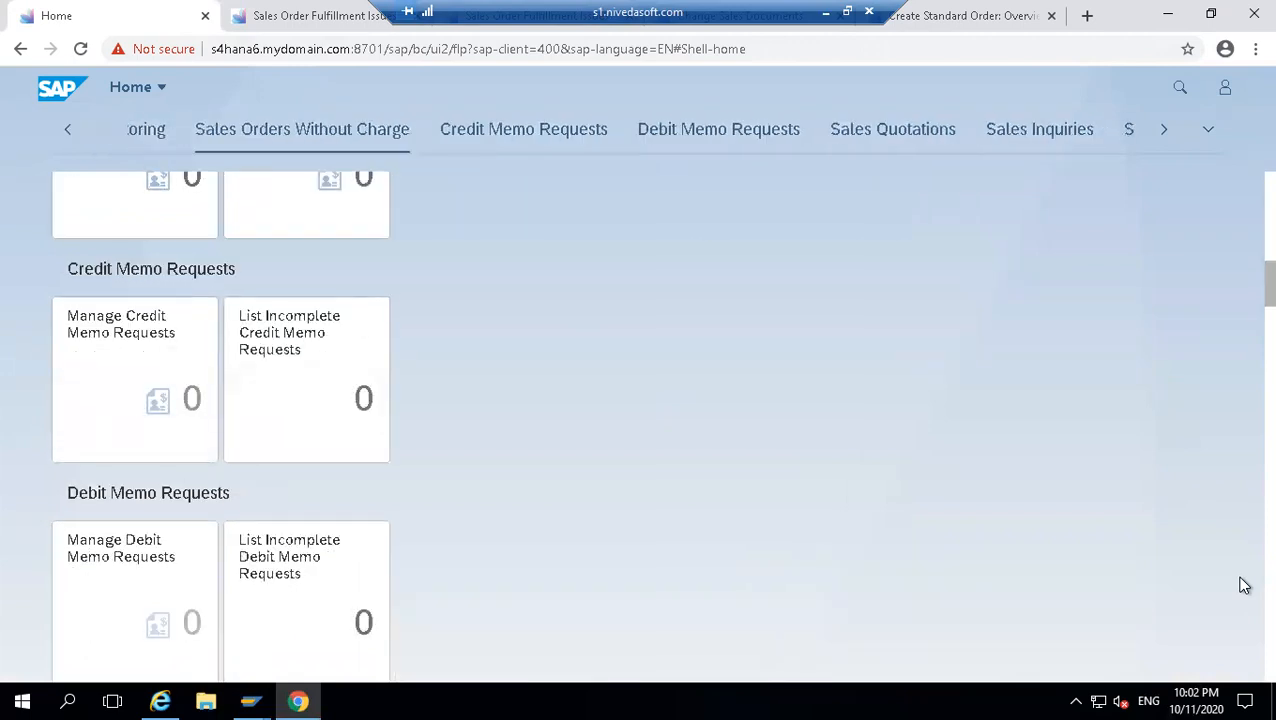
pyautogui.scroll(-5, 1244, 585)
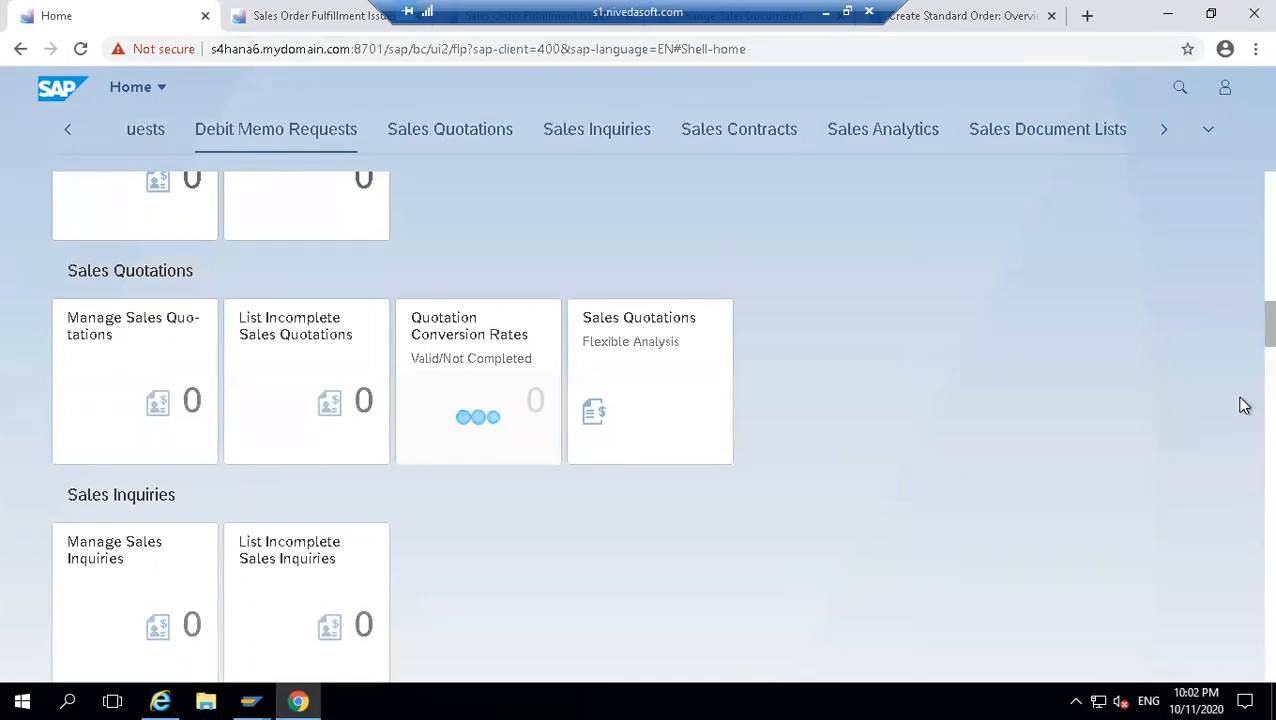
pyautogui.scroll(15, 1244, 330)
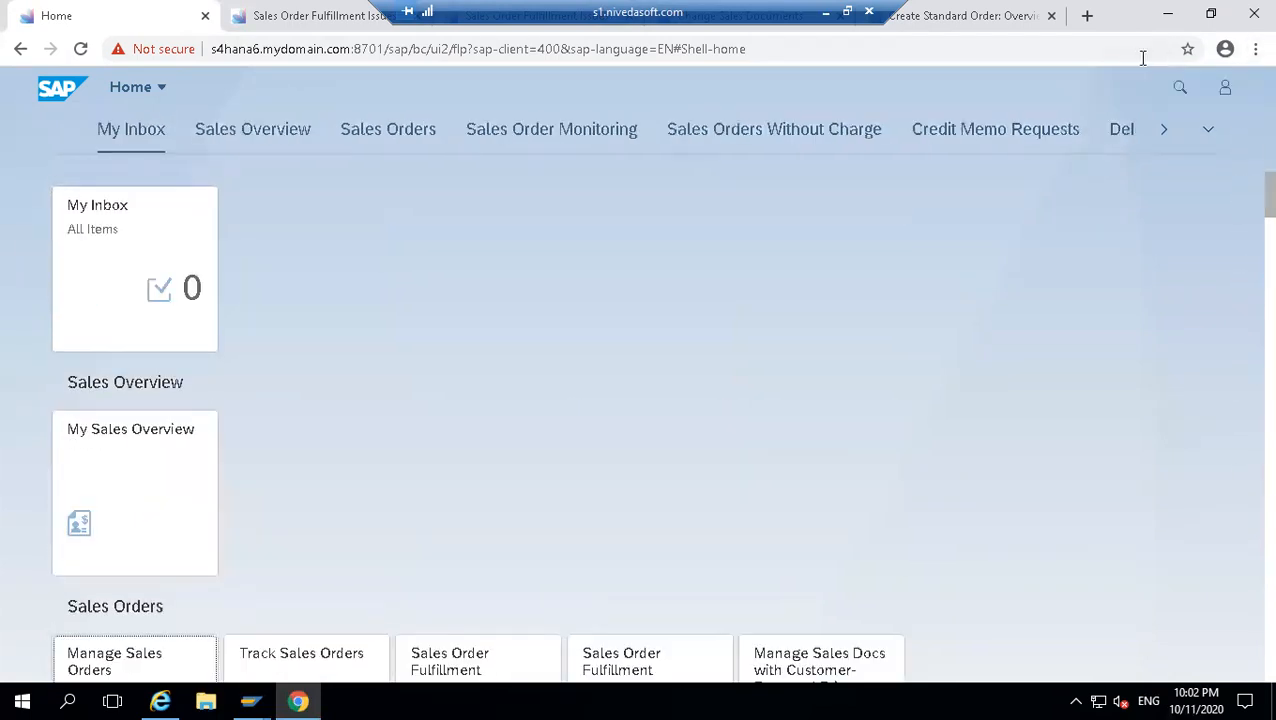
# - Open the launchpad search, set its scope to Apps and review the other available search categories
pyautogui.click(1187, 96)
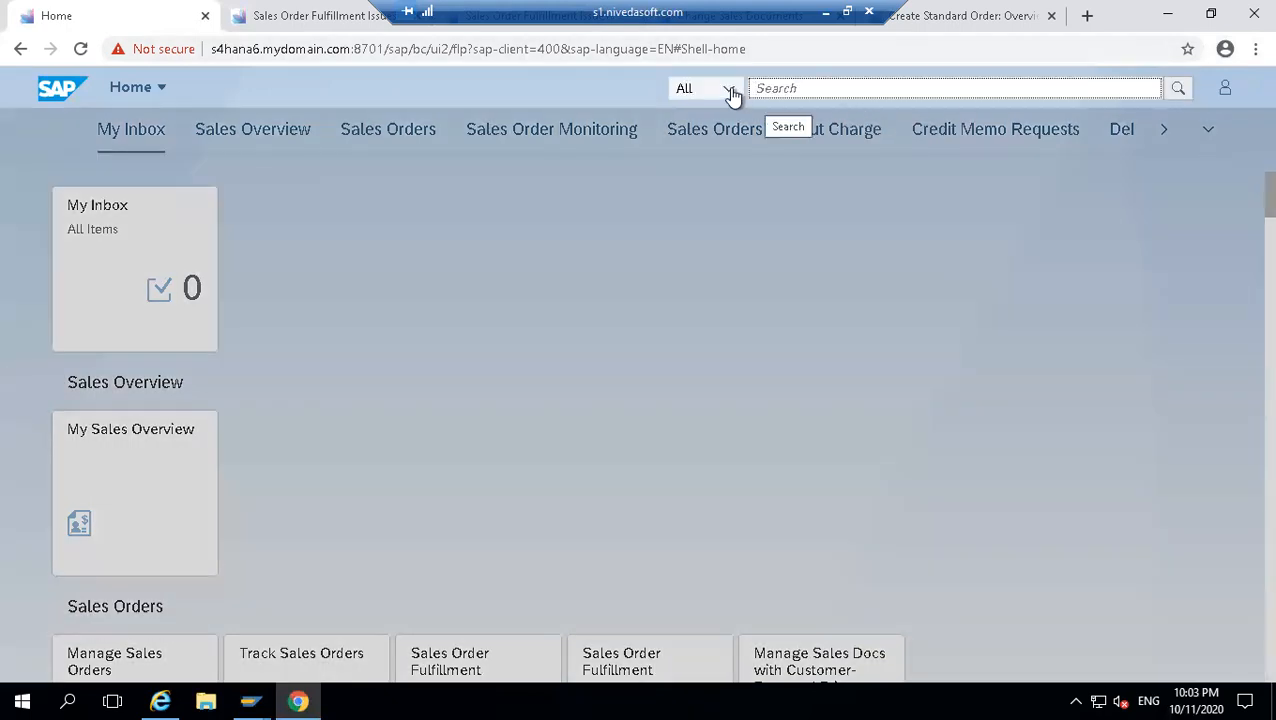
pyautogui.click(730, 90)
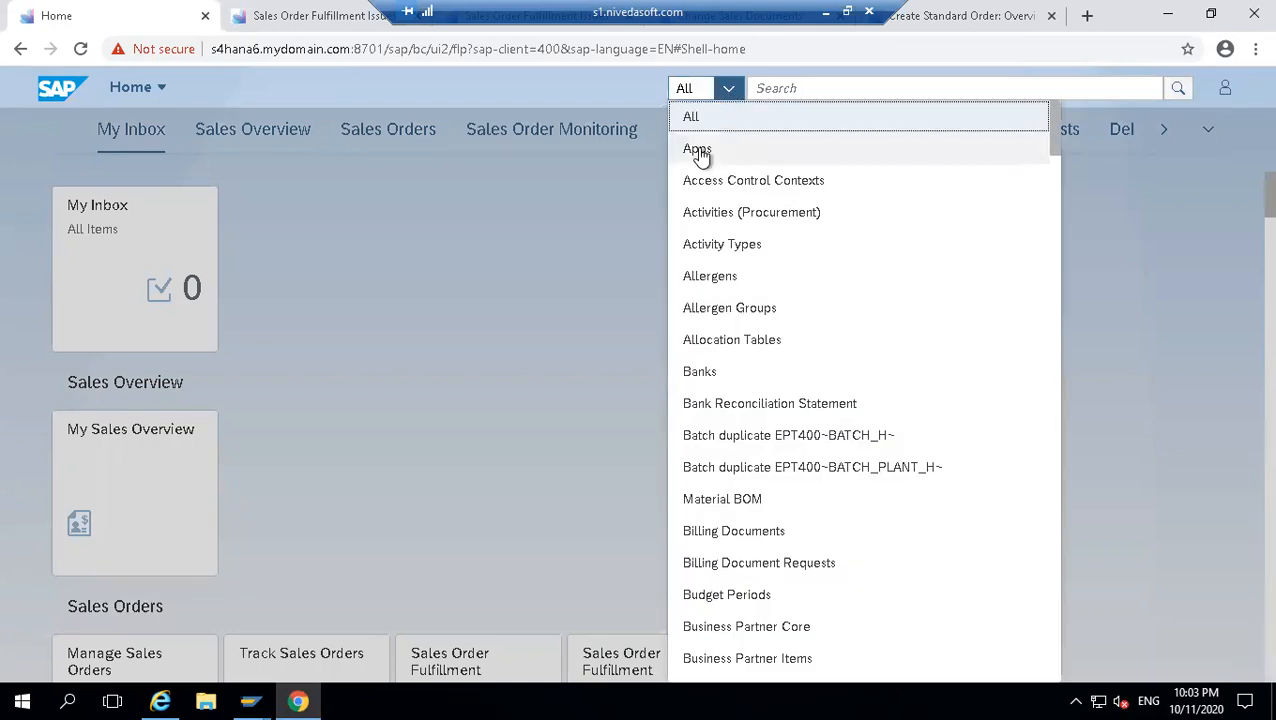
pyautogui.click(822, 157)
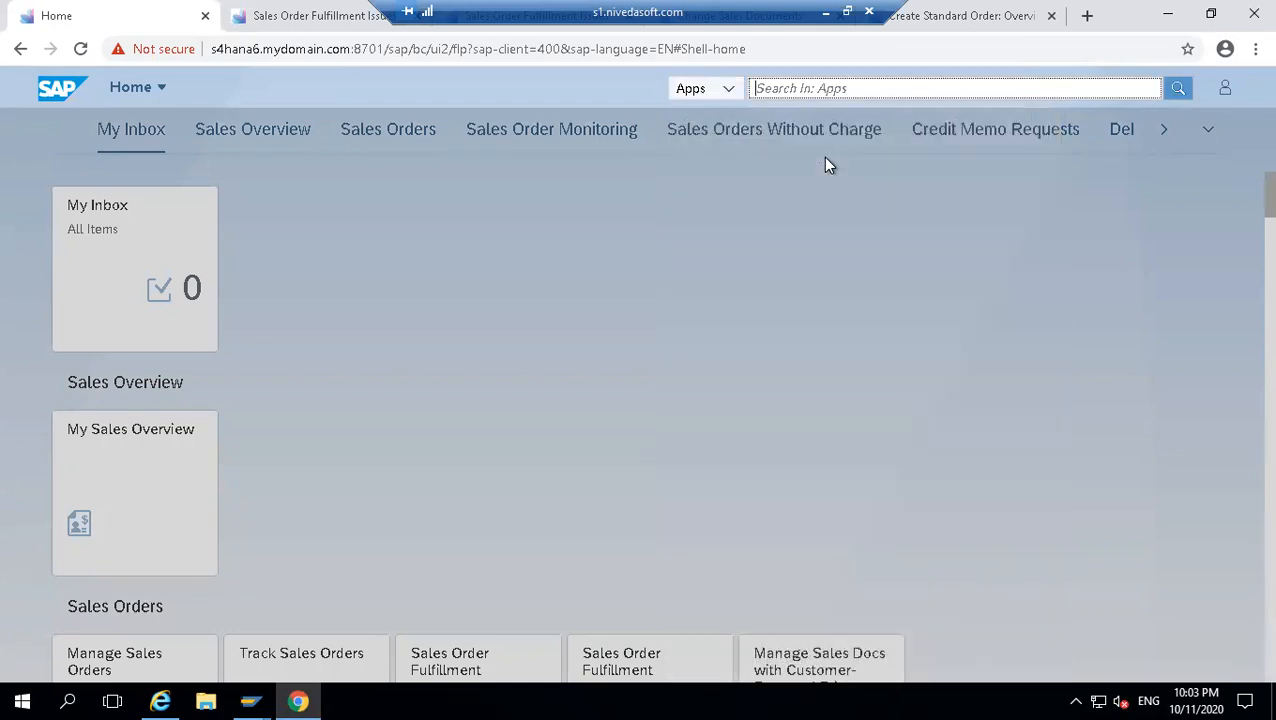
pyautogui.click(730, 91)
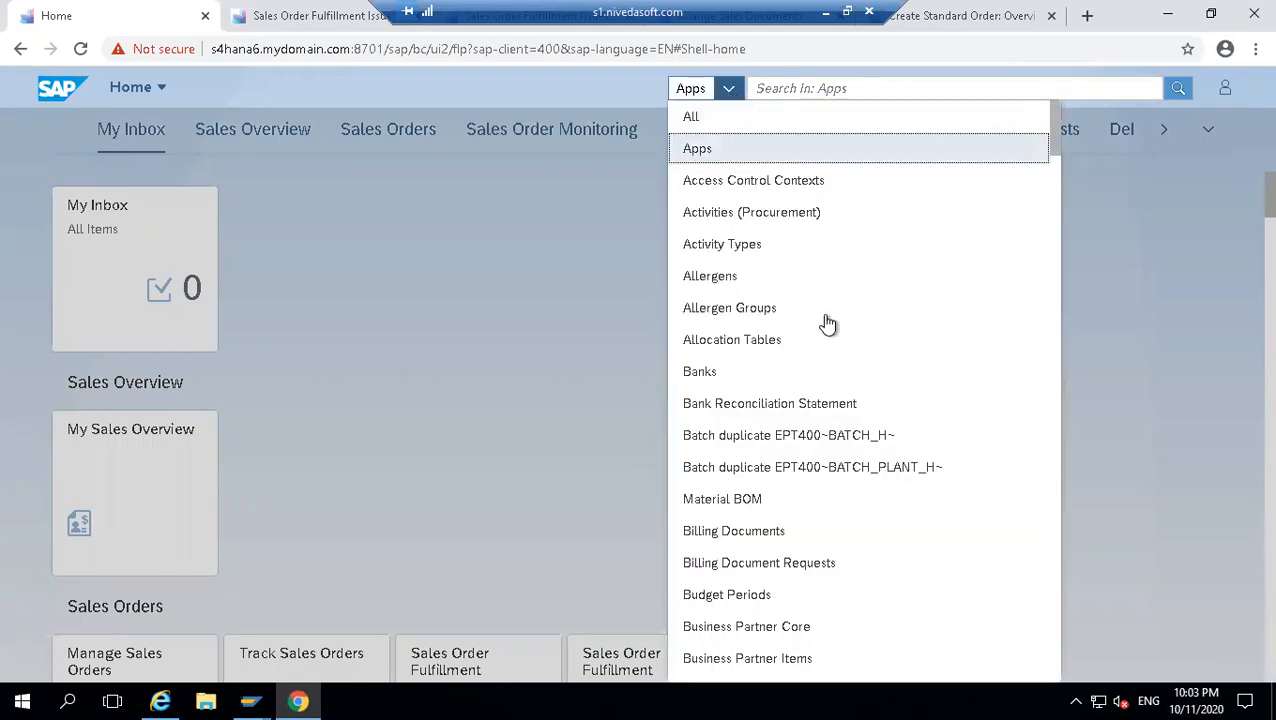
pyautogui.click(1238, 206)
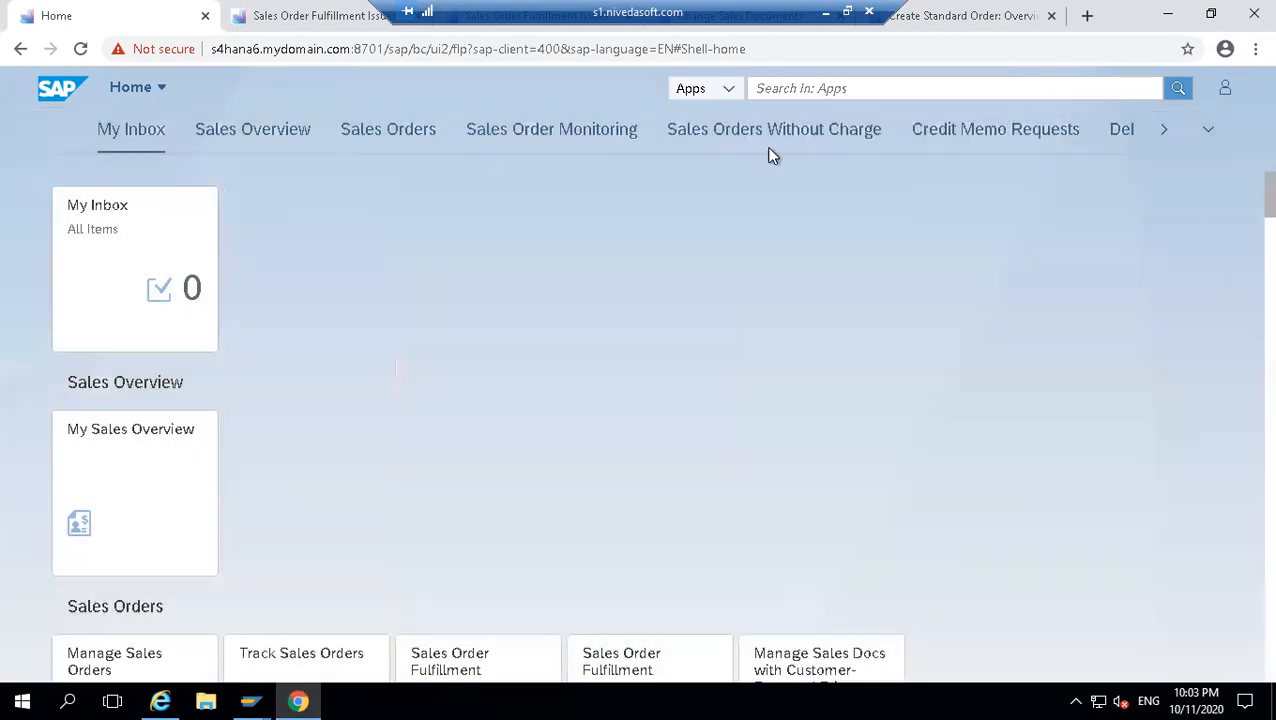
# - Set the launchpad search scope to All and review the available search categories, from Access Control Contexts through to Write-Offs
pyautogui.click(728, 89)
pyautogui.click(698, 118)
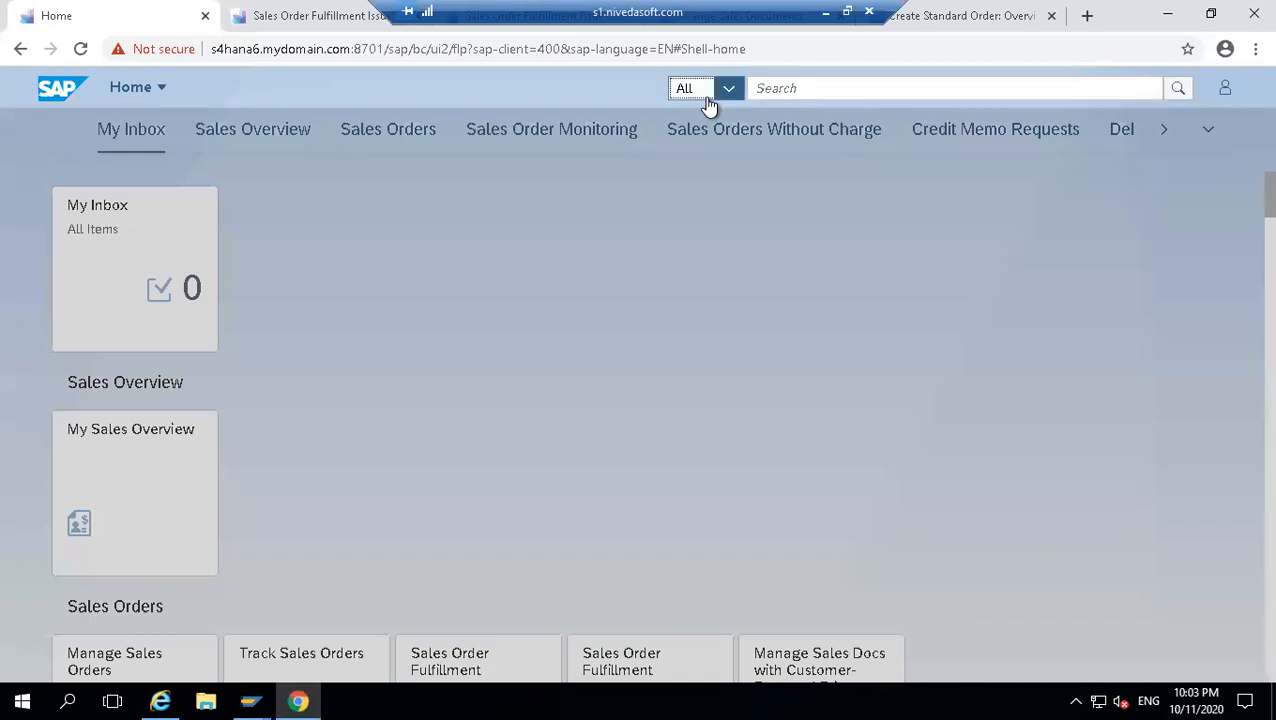
pyautogui.click(707, 96)
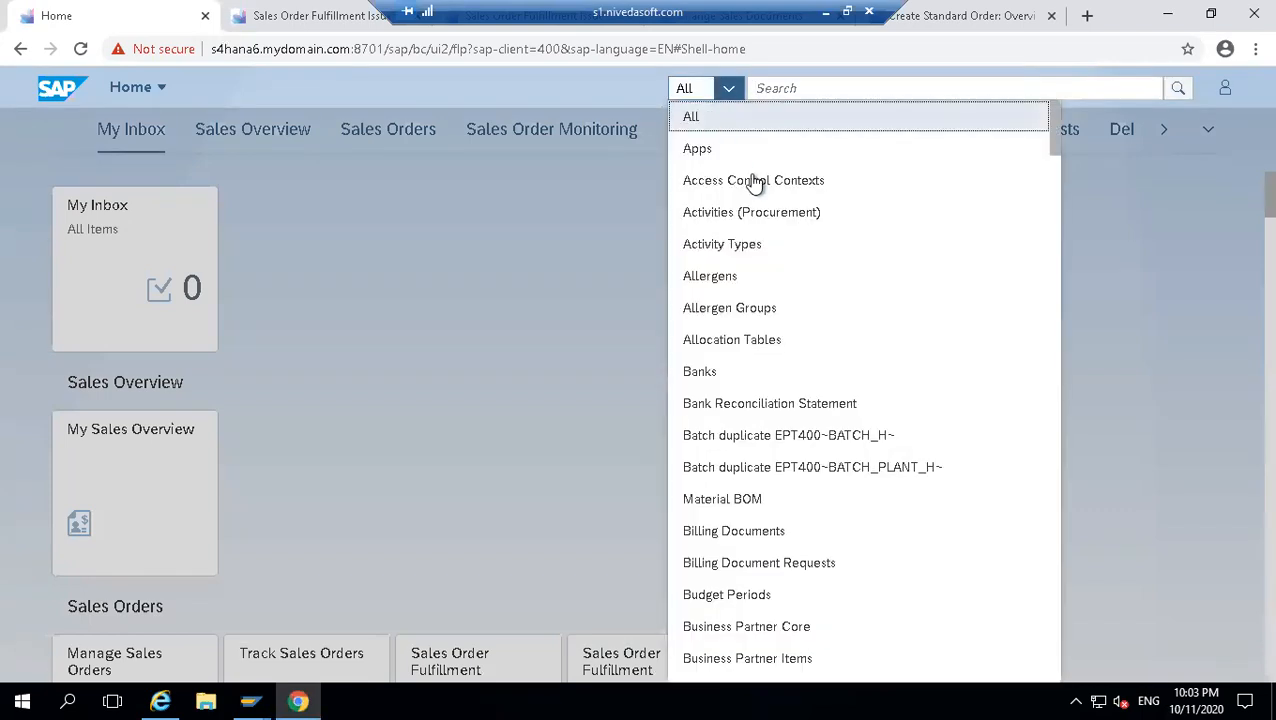
pyautogui.moveTo(1057, 133); pyautogui.dragTo(1018, 523)
pyautogui.scroll(-8, 1025, 420)
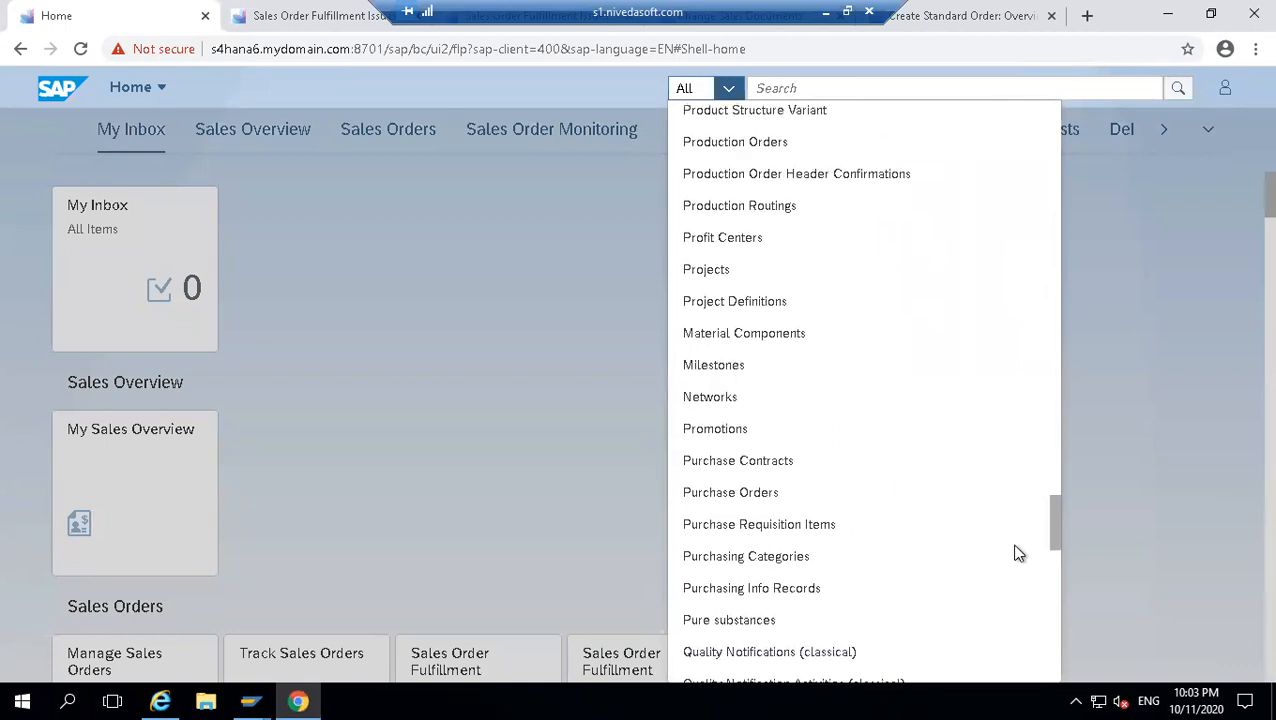
pyautogui.scroll(-10, 1018, 554)
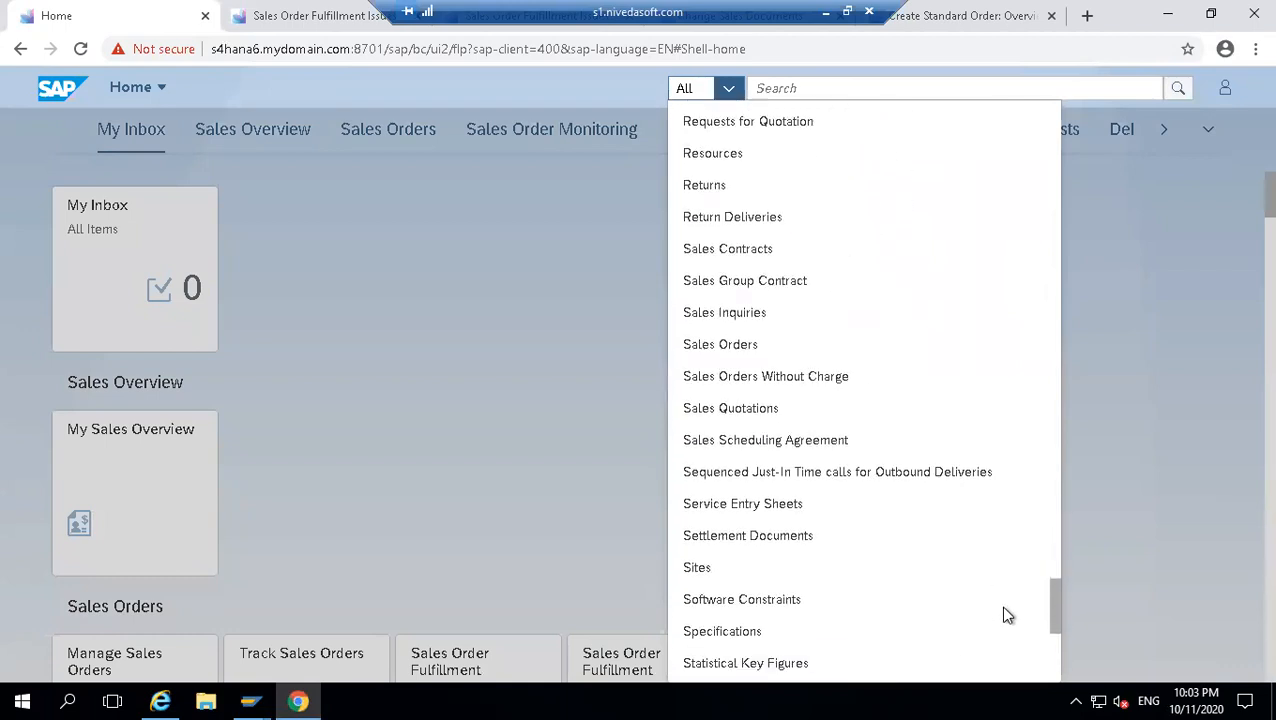
pyautogui.scroll(3, 1003, 584)
pyautogui.scroll(-6, 1010, 620)
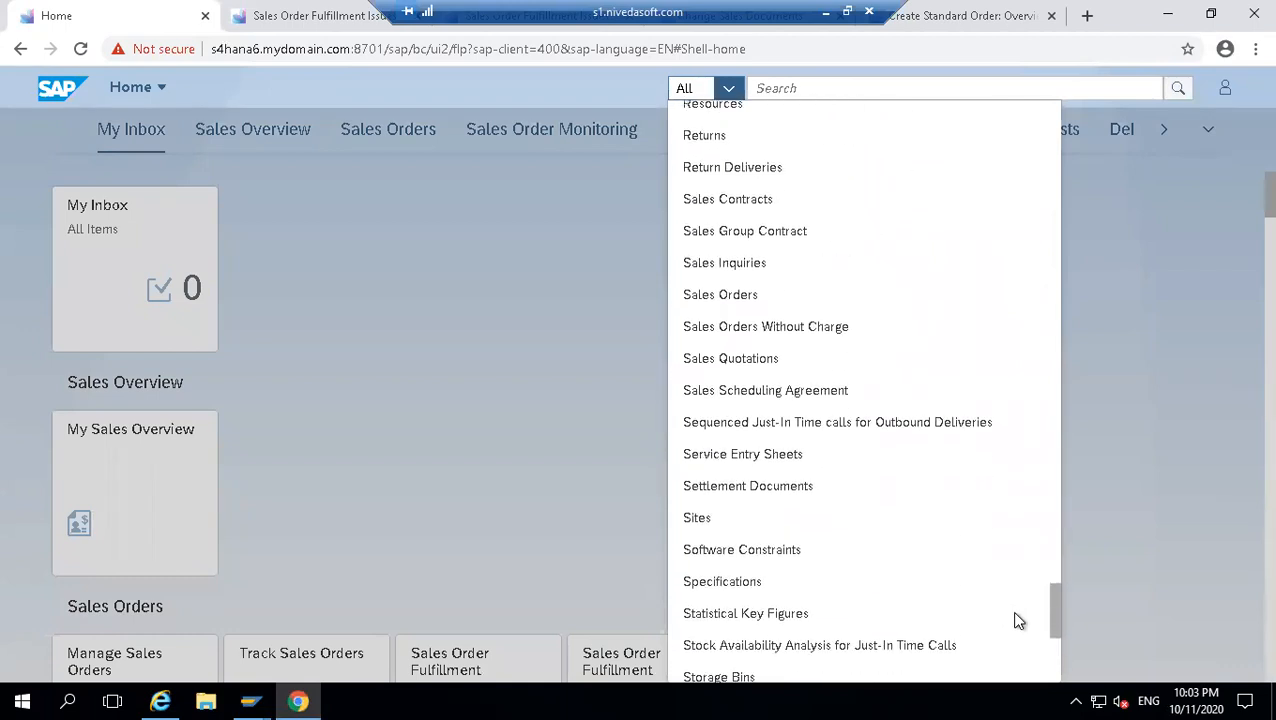
pyautogui.scroll(-5, 1010, 645)
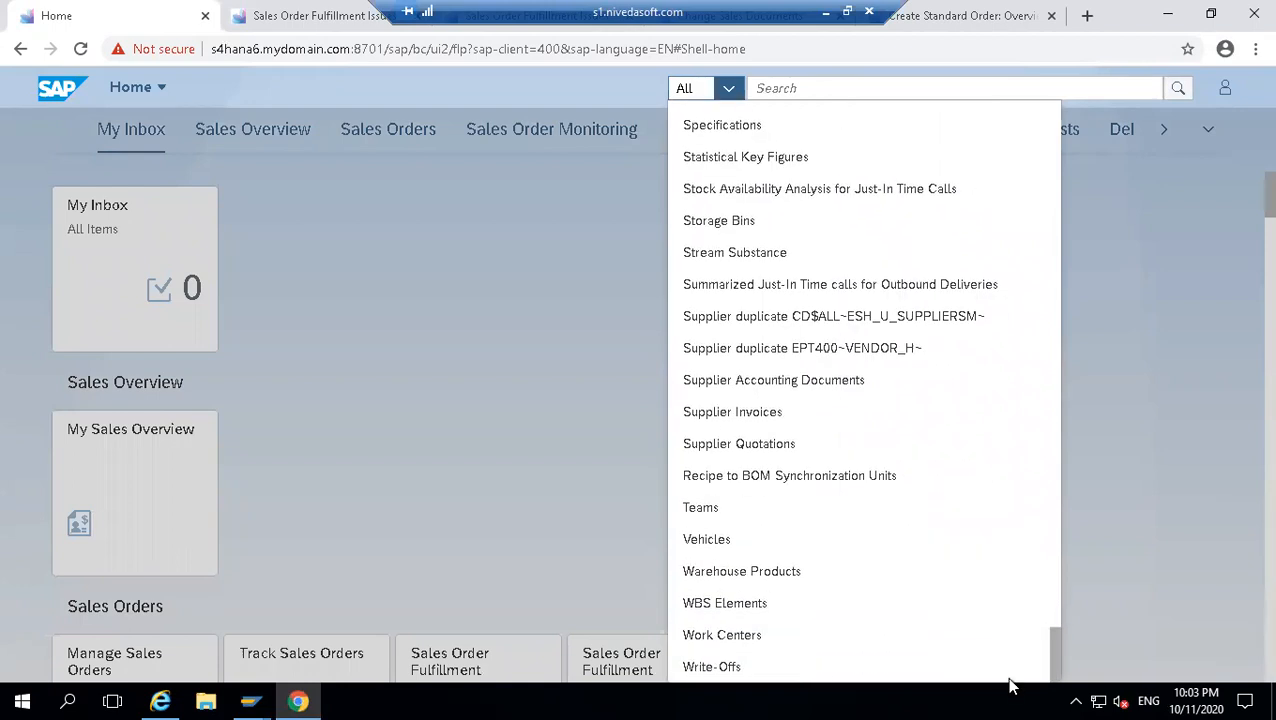
pyautogui.scroll(6, 1038, 630)
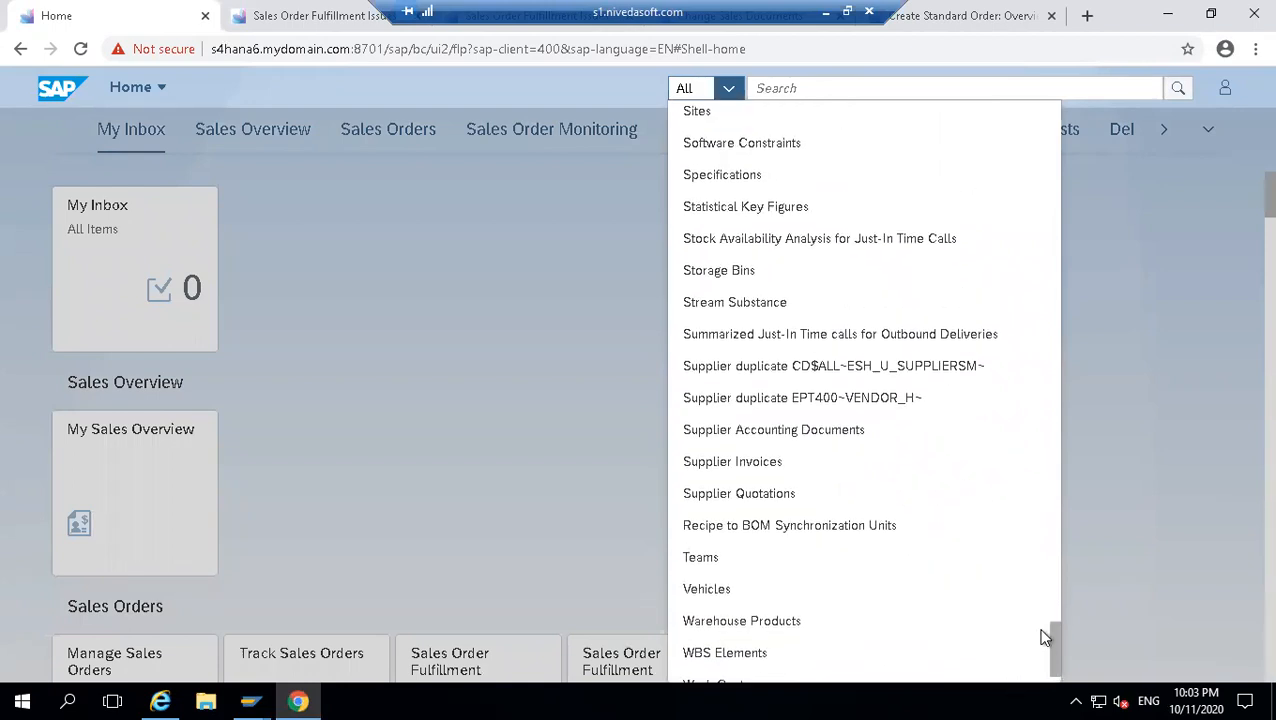
pyautogui.scroll(5, 1038, 591)
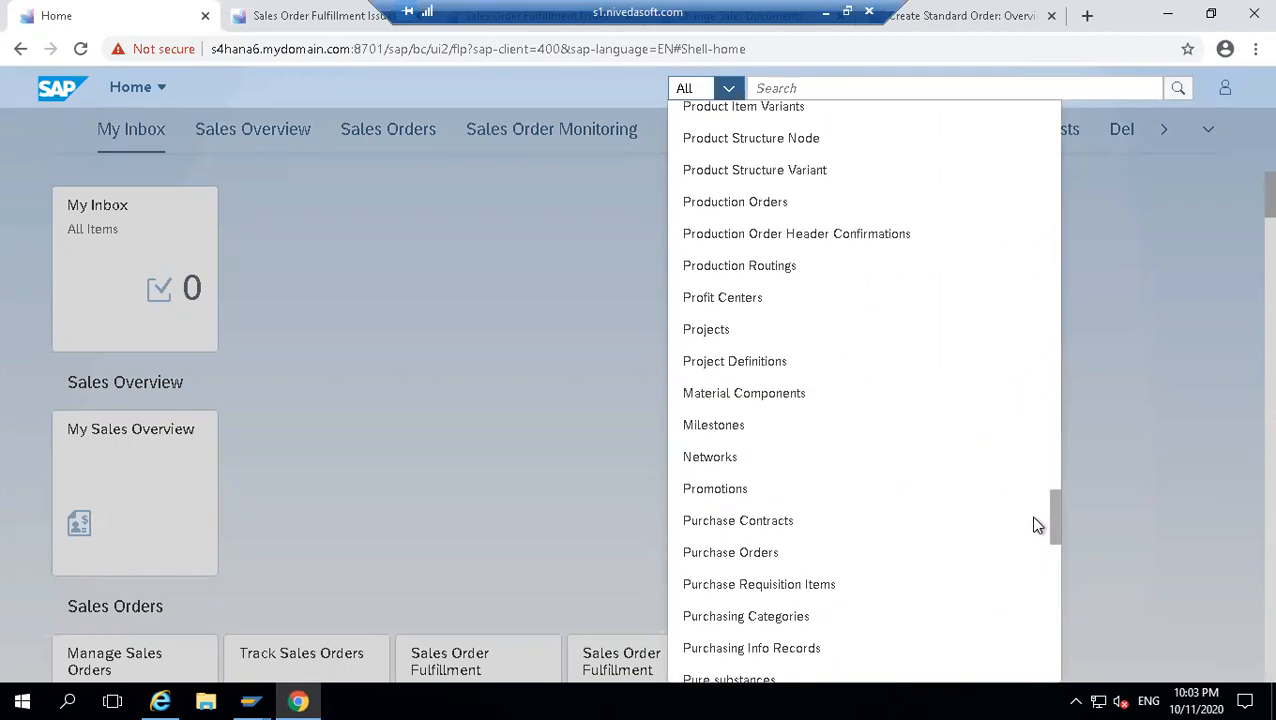
pyautogui.scroll(12, 1036, 480)
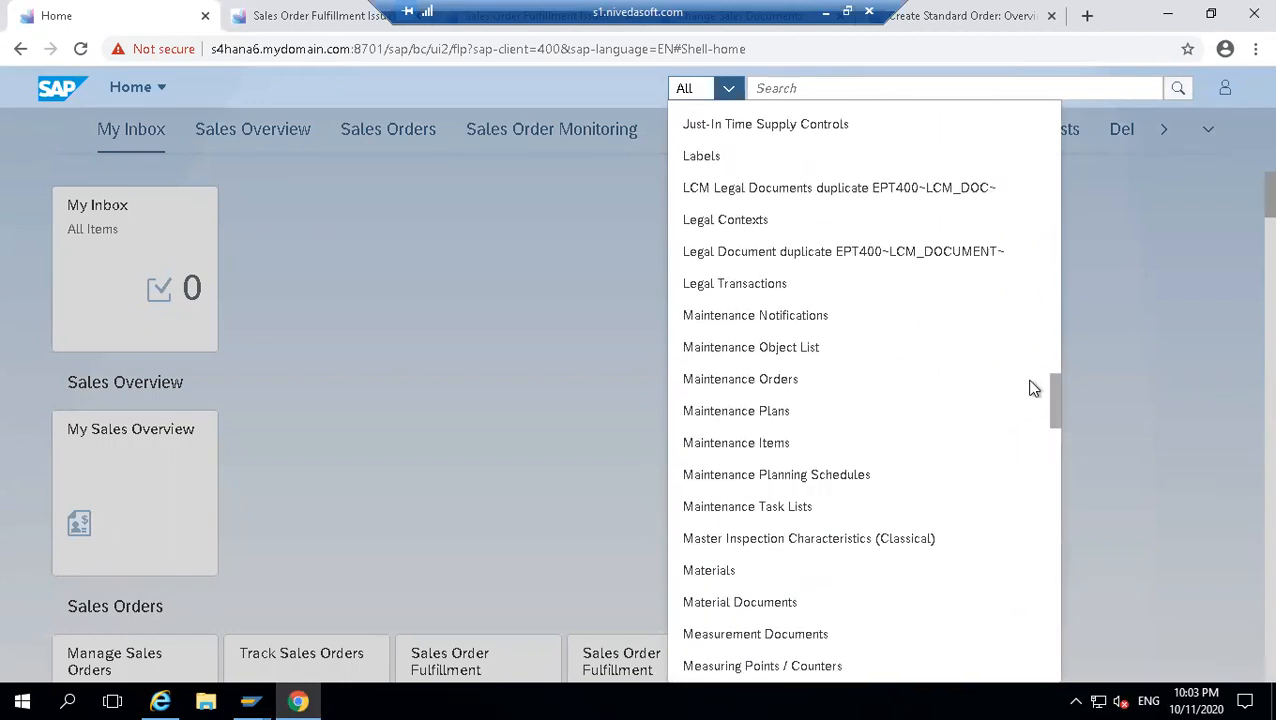
pyautogui.scroll(1, 1035, 343)
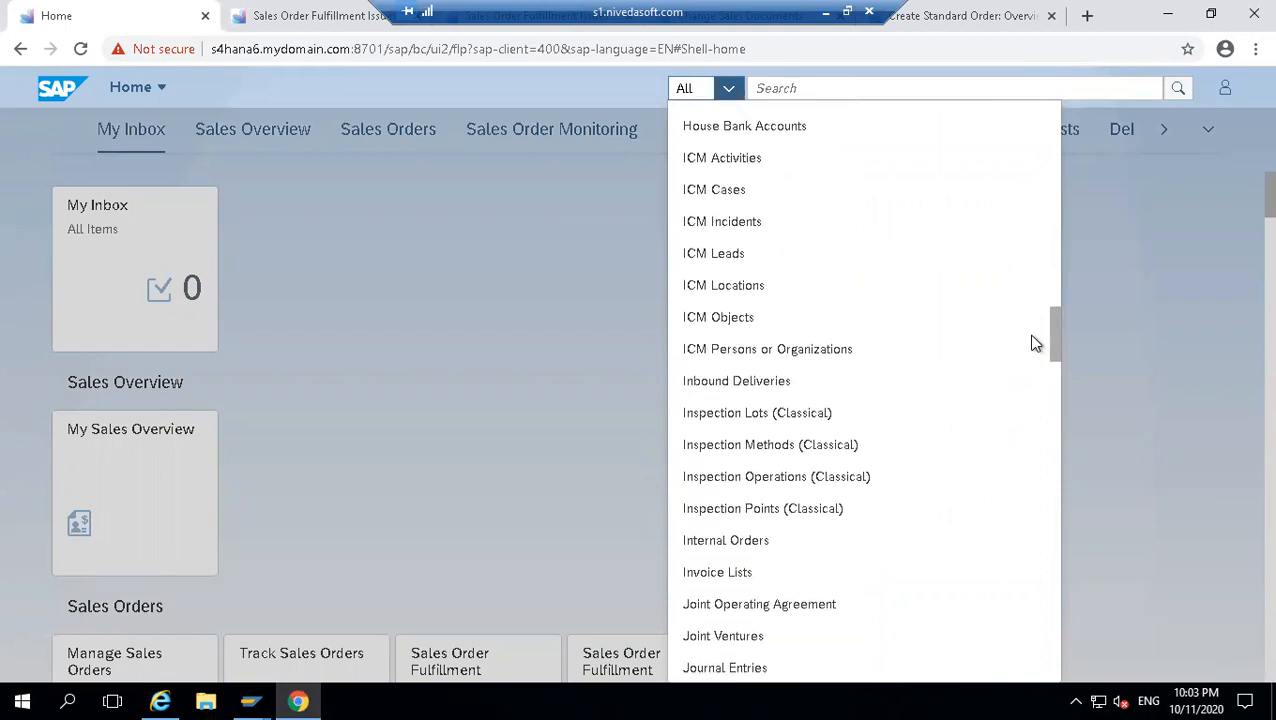
pyautogui.scroll(3, 1035, 343)
pyautogui.moveTo(1052, 306); pyautogui.dragTo(1047, 199)
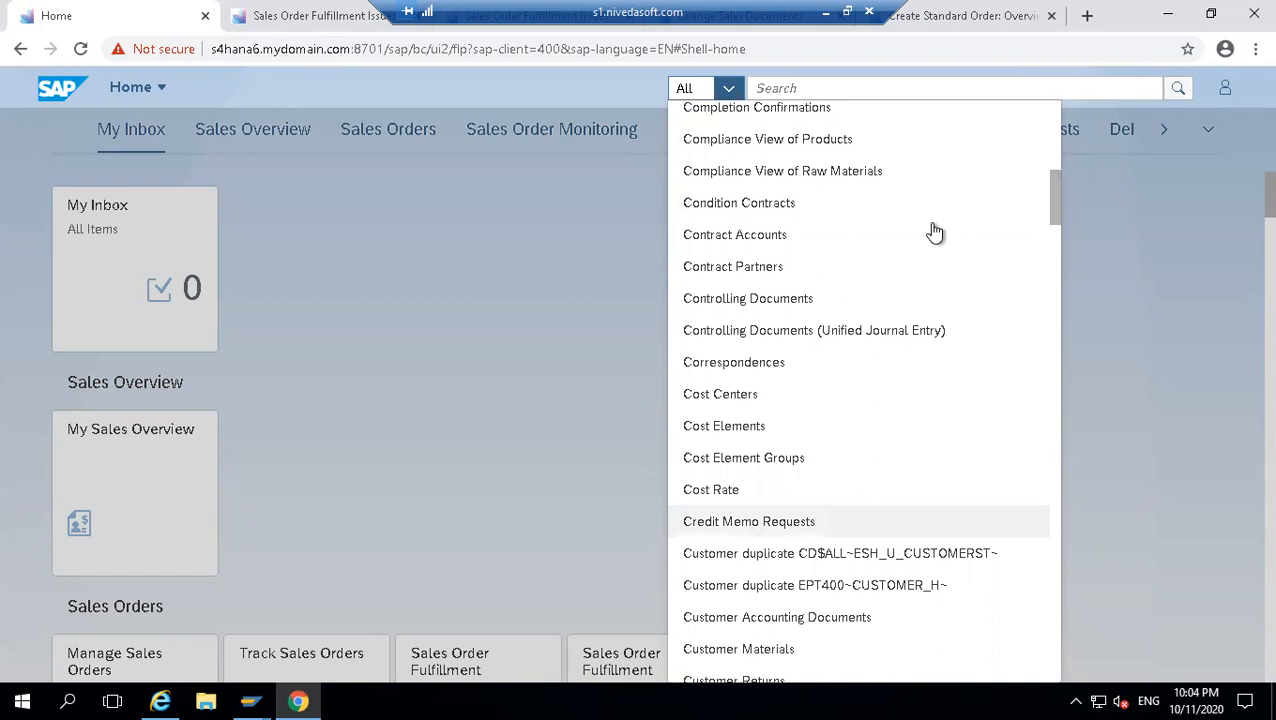
# - Switch to Chrome on the local desktop and search the web for "sap fiori apps library"
pyautogui.click(828, 13)
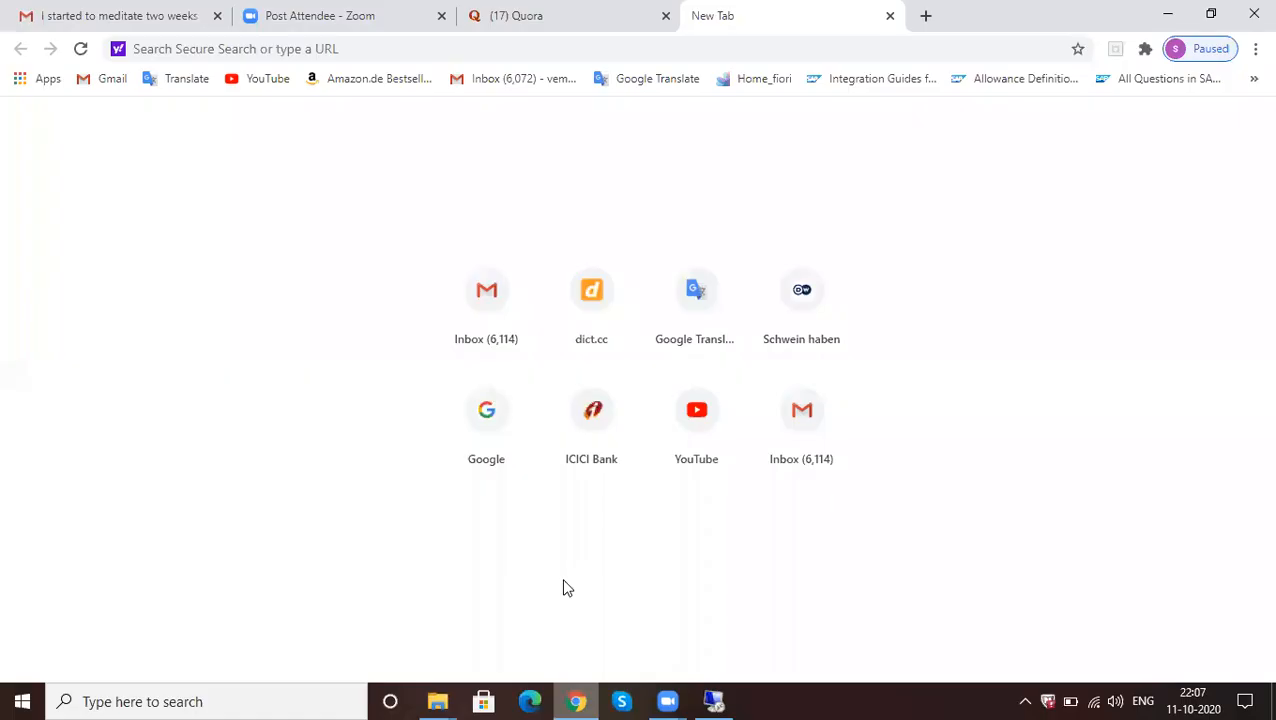
pyautogui.click(466, 50)
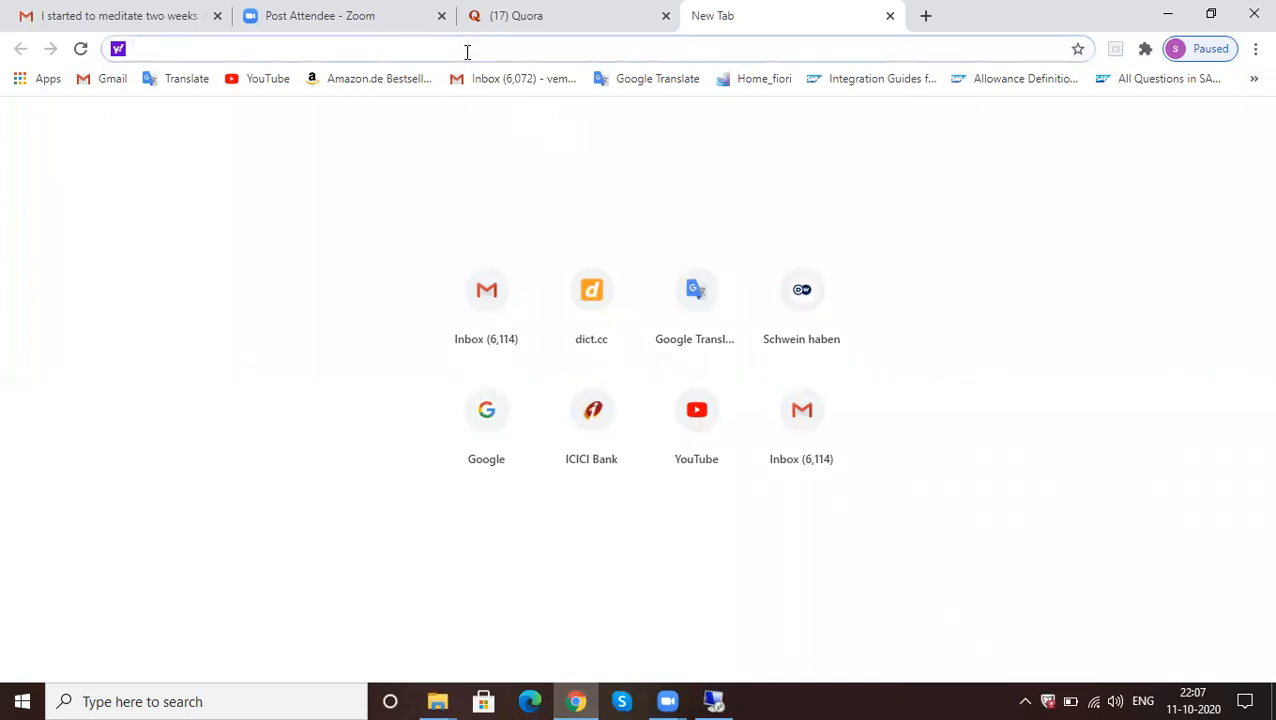
pyautogui.write('sap')
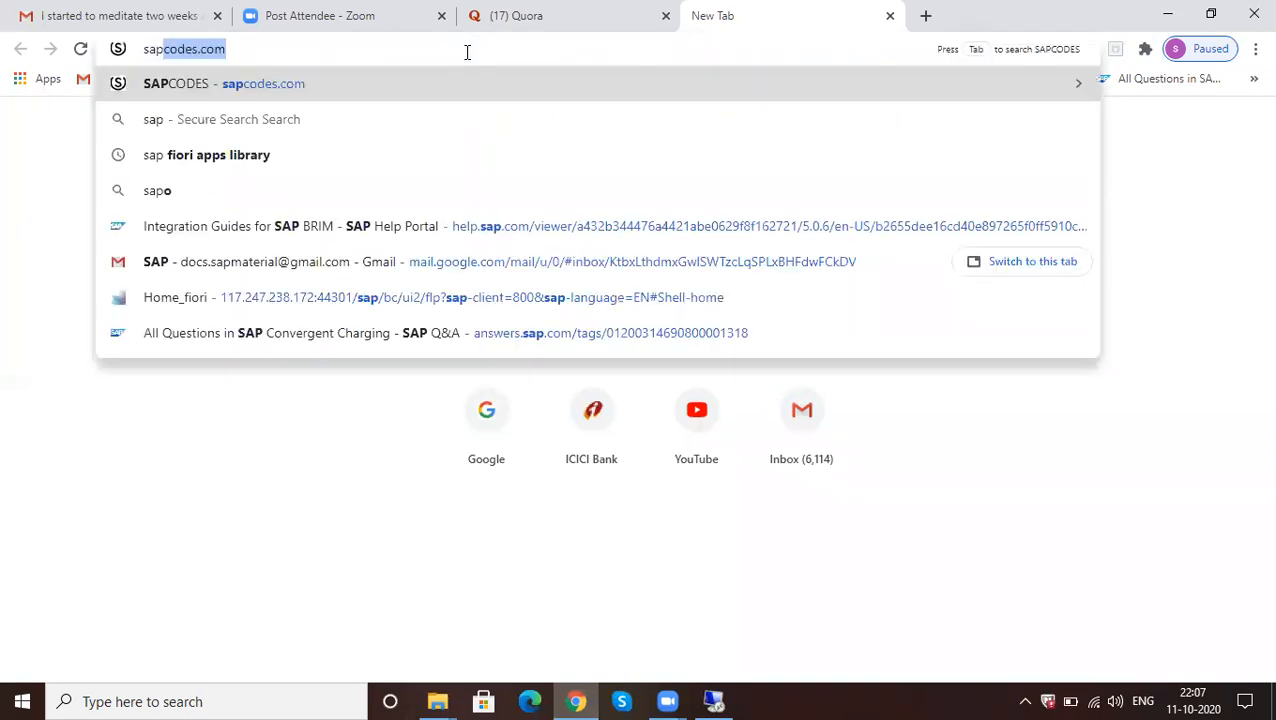
pyautogui.click(365, 162)
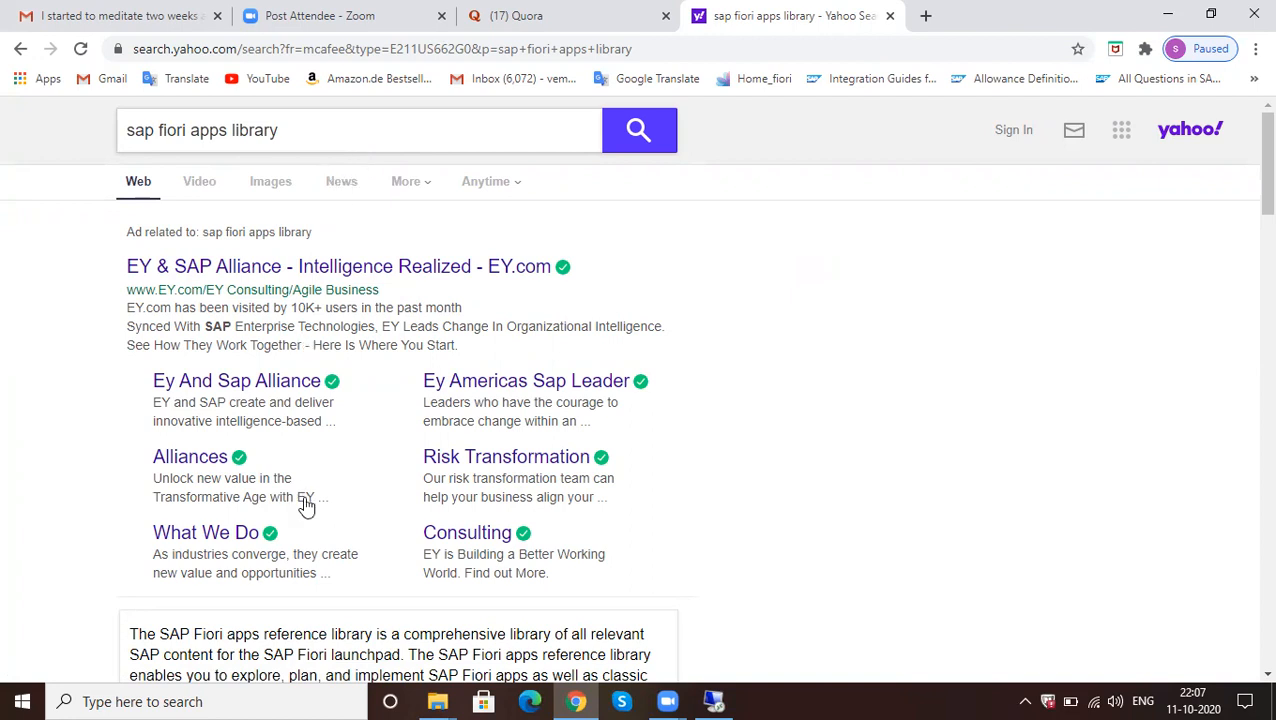
# - Open the featured SAP Fiori Apps Reference Library result on the SAP Help Portal and look over the page
pyautogui.scroll(-5, 1250, 503)
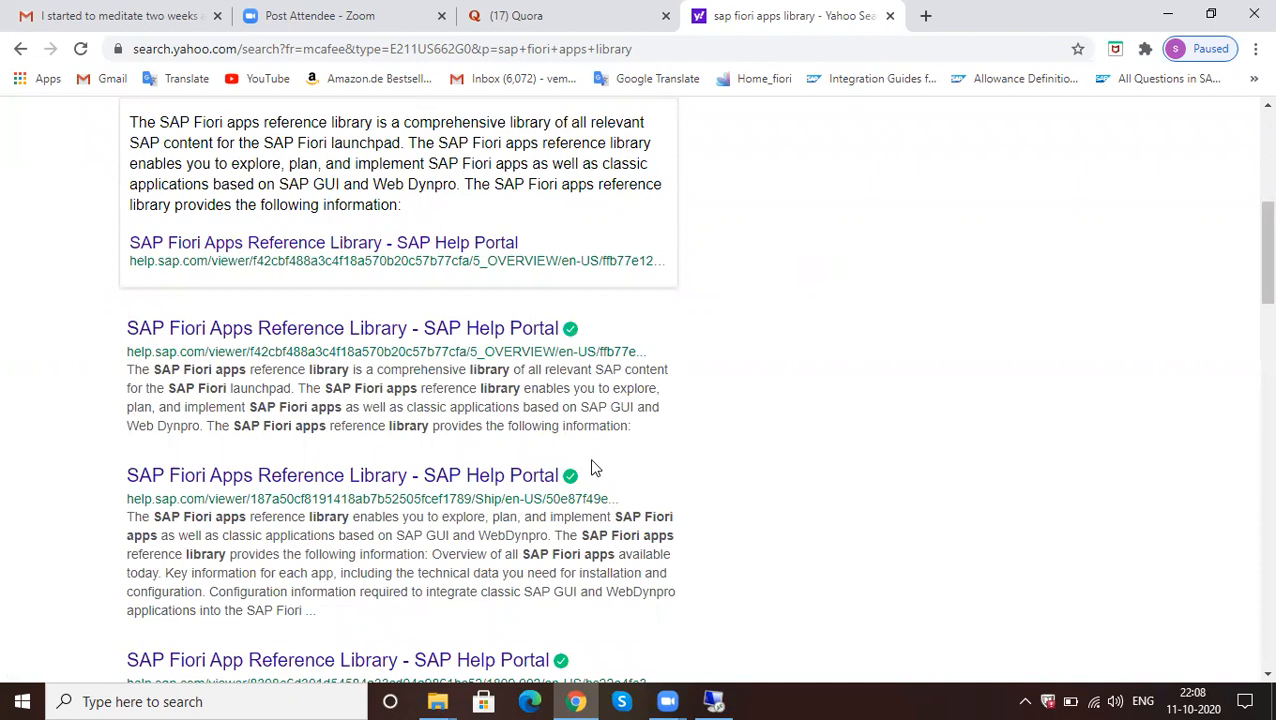
pyautogui.click(349, 252)
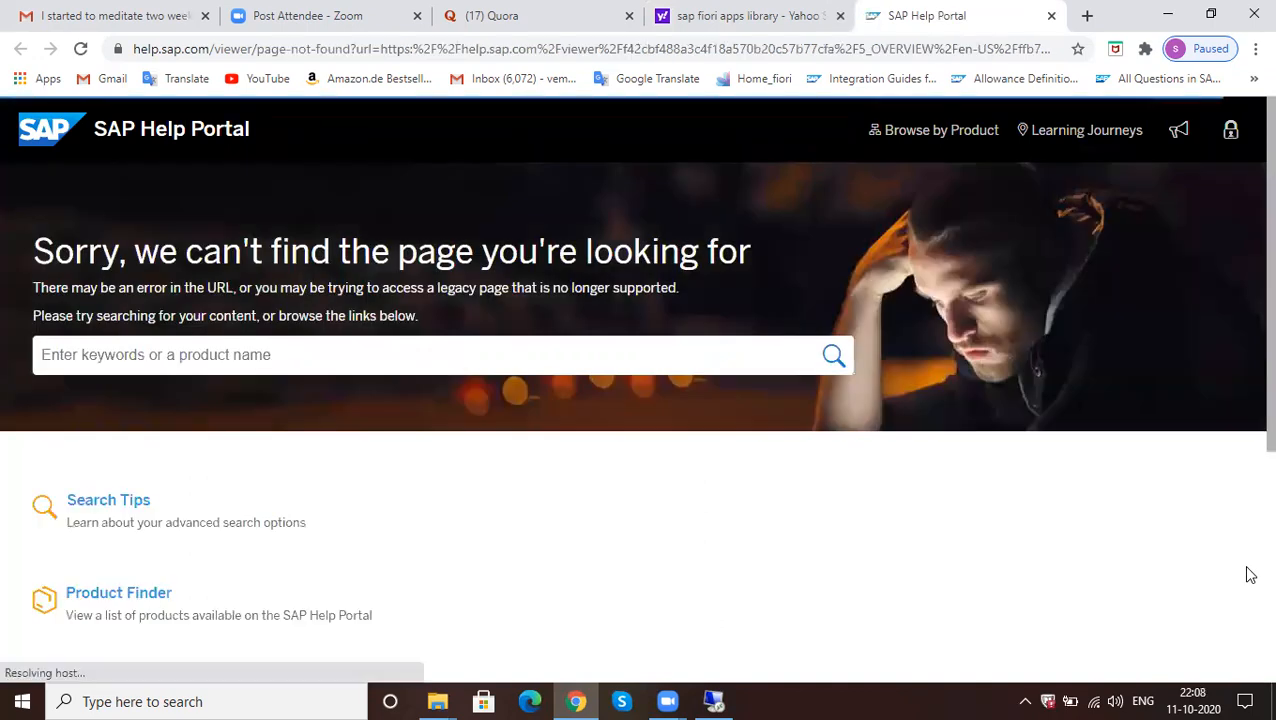
pyautogui.scroll(-4, 1250, 575)
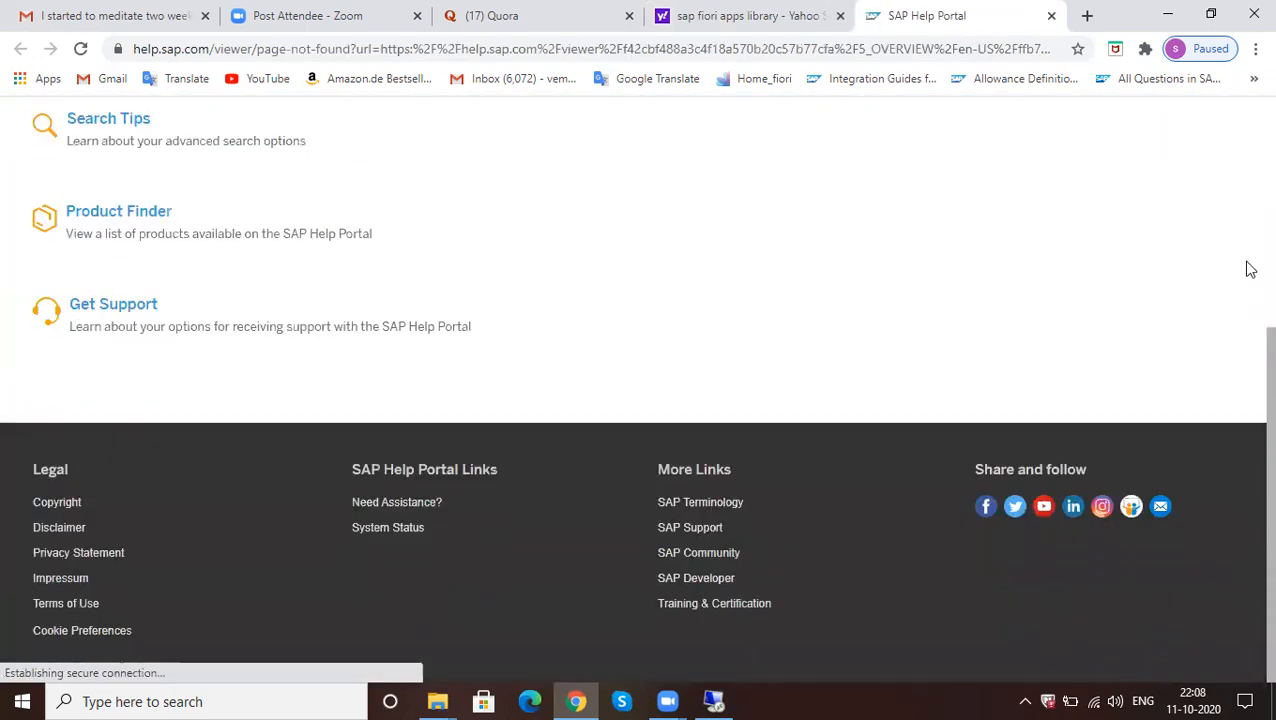
pyautogui.scroll(4, 1247, 236)
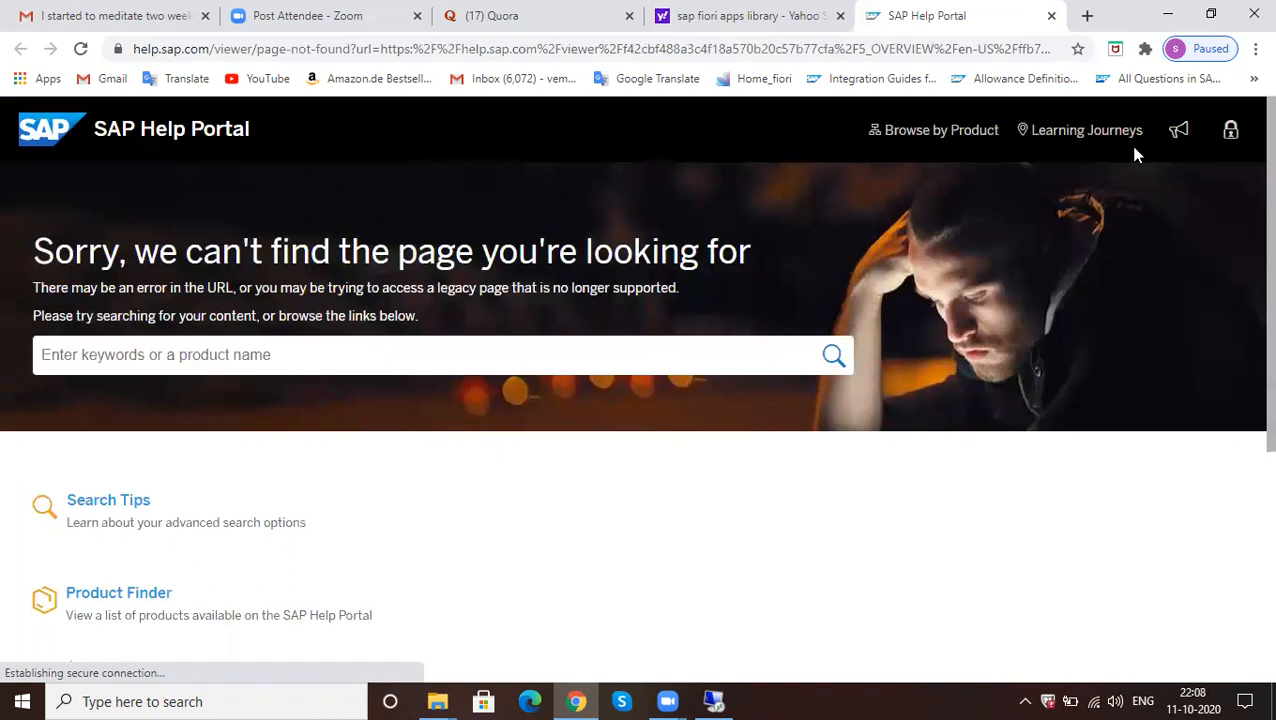
pyautogui.click(115, 15)
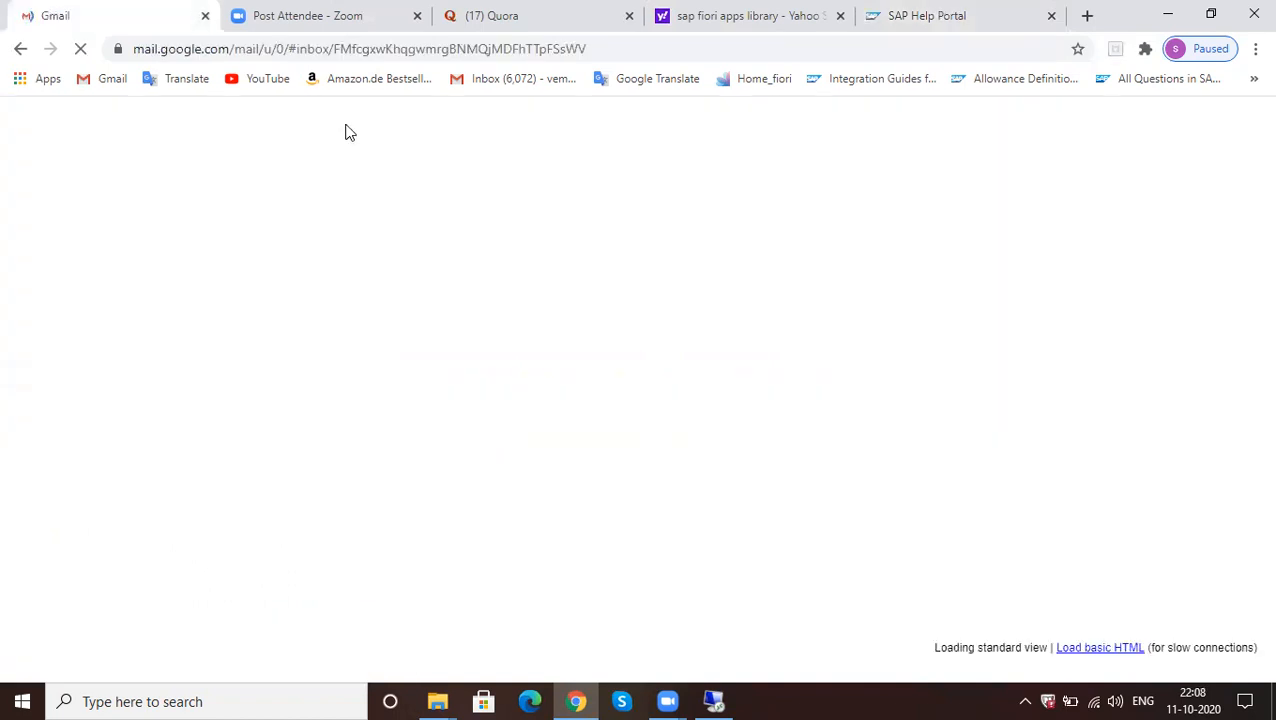
pyautogui.click(339, 21)
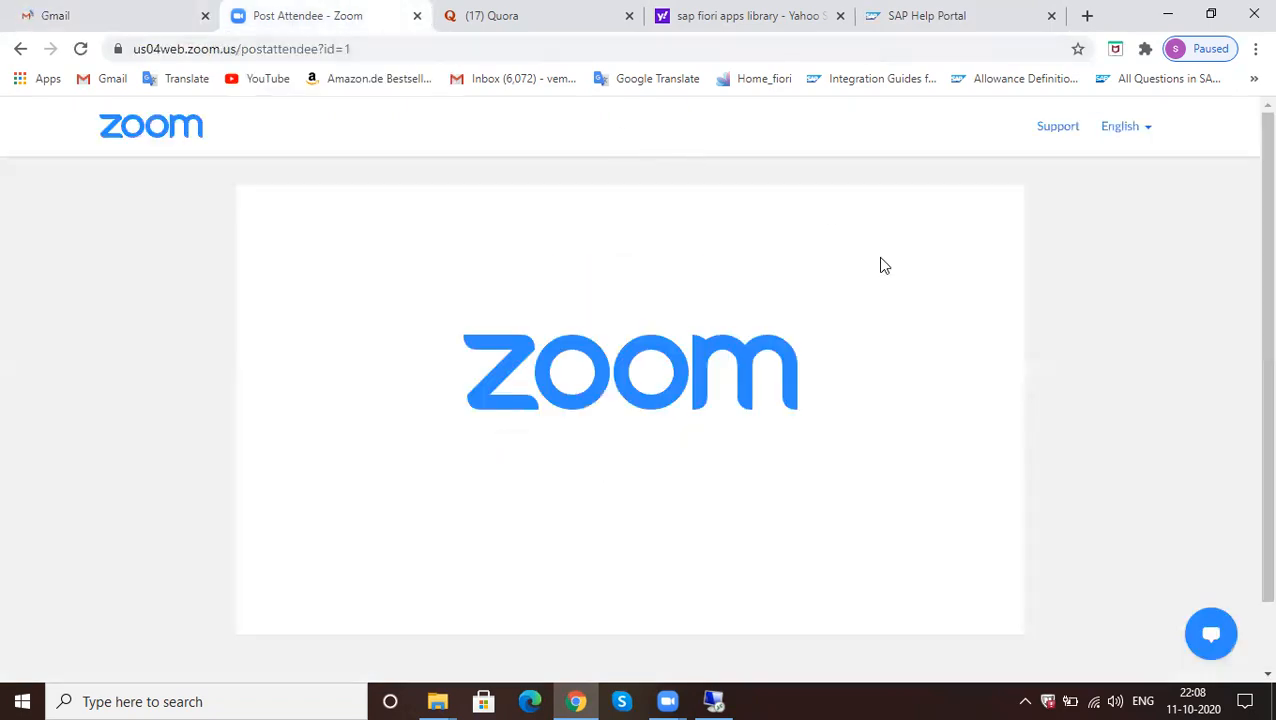
# - Switch to the SAP GUI window in the remote desktop session and start transaction SE11 with /nse11
pyautogui.click(712, 700)
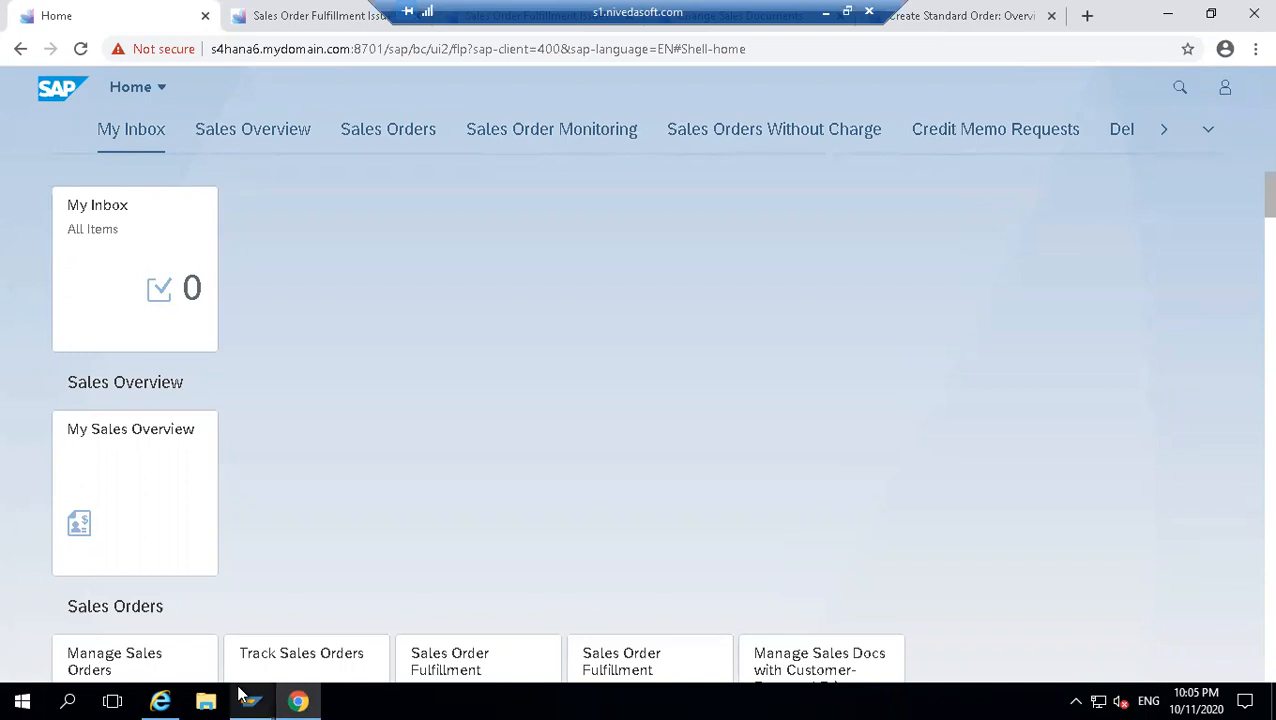
pyautogui.moveTo(251, 700)
pyautogui.click(336, 637)
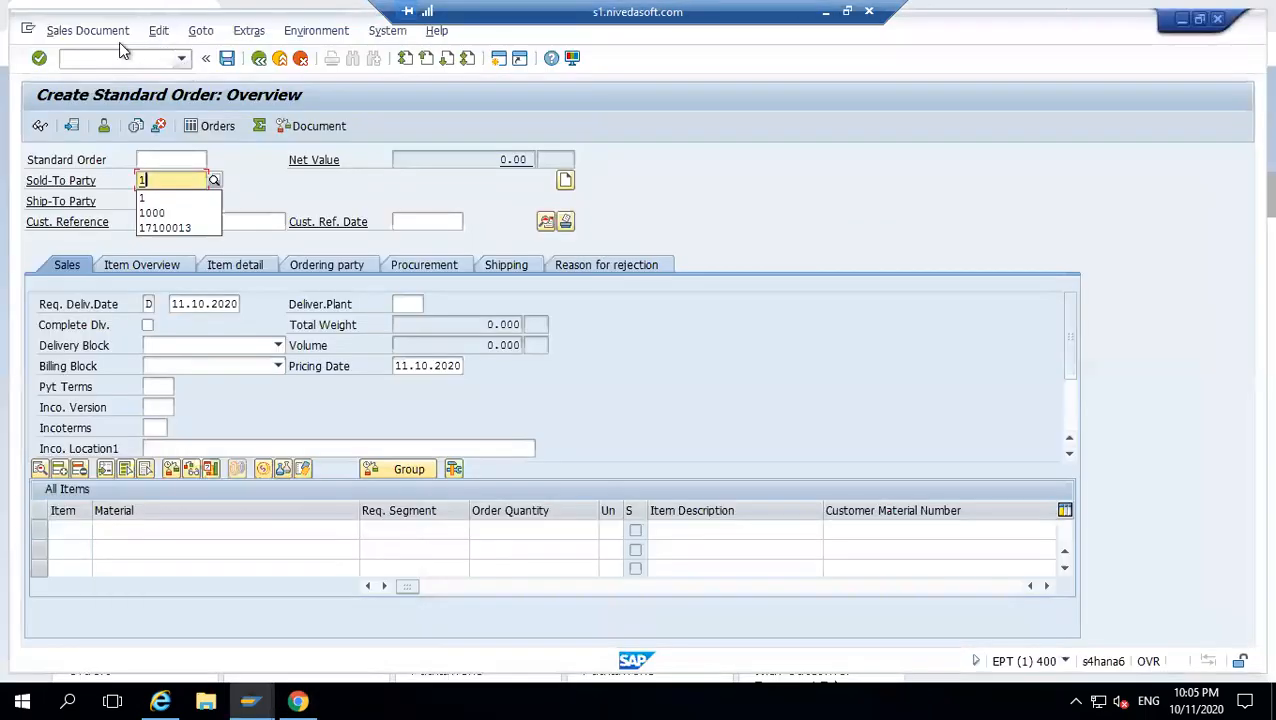
pyautogui.click(104, 58)
pyautogui.write('/nse16')
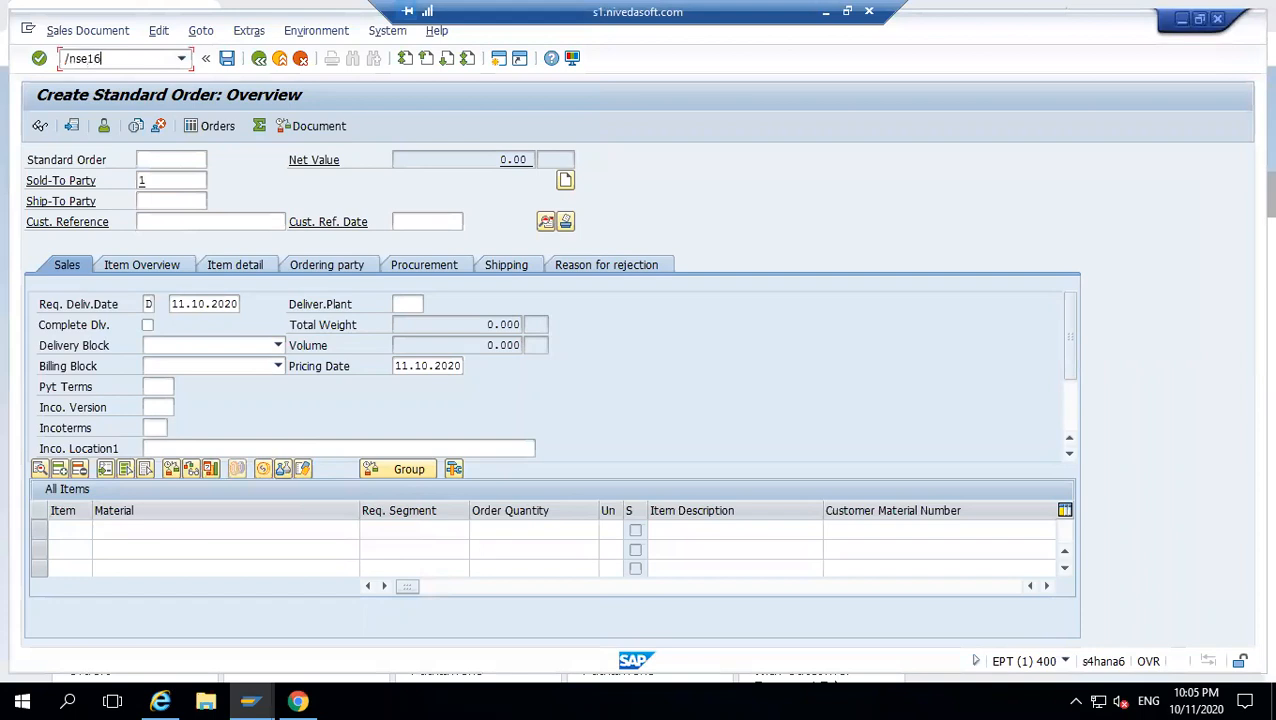
pyautogui.press('BackSpace')
pyautogui.write('11')
pyautogui.press('Return')
# - Display the database table VBFA in the ABAP Dictionary and examine its key field RUUID
pyautogui.write('vbfa')
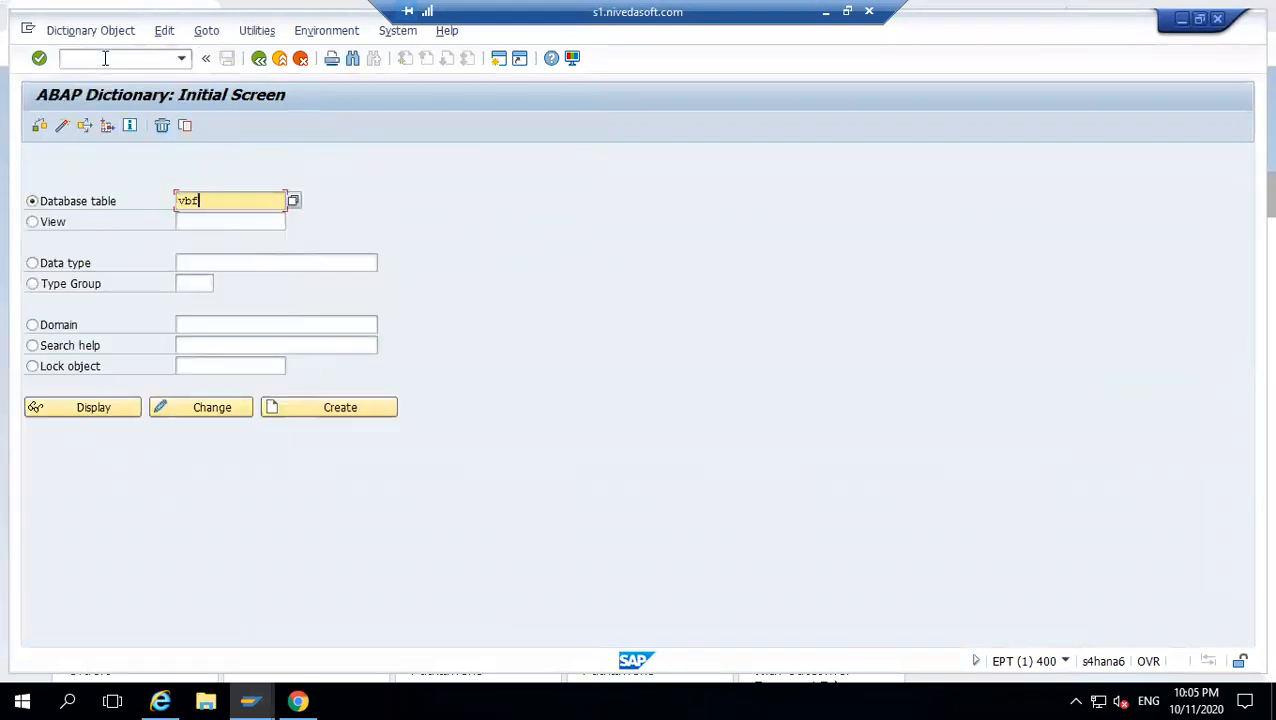
pyautogui.click(93, 407)
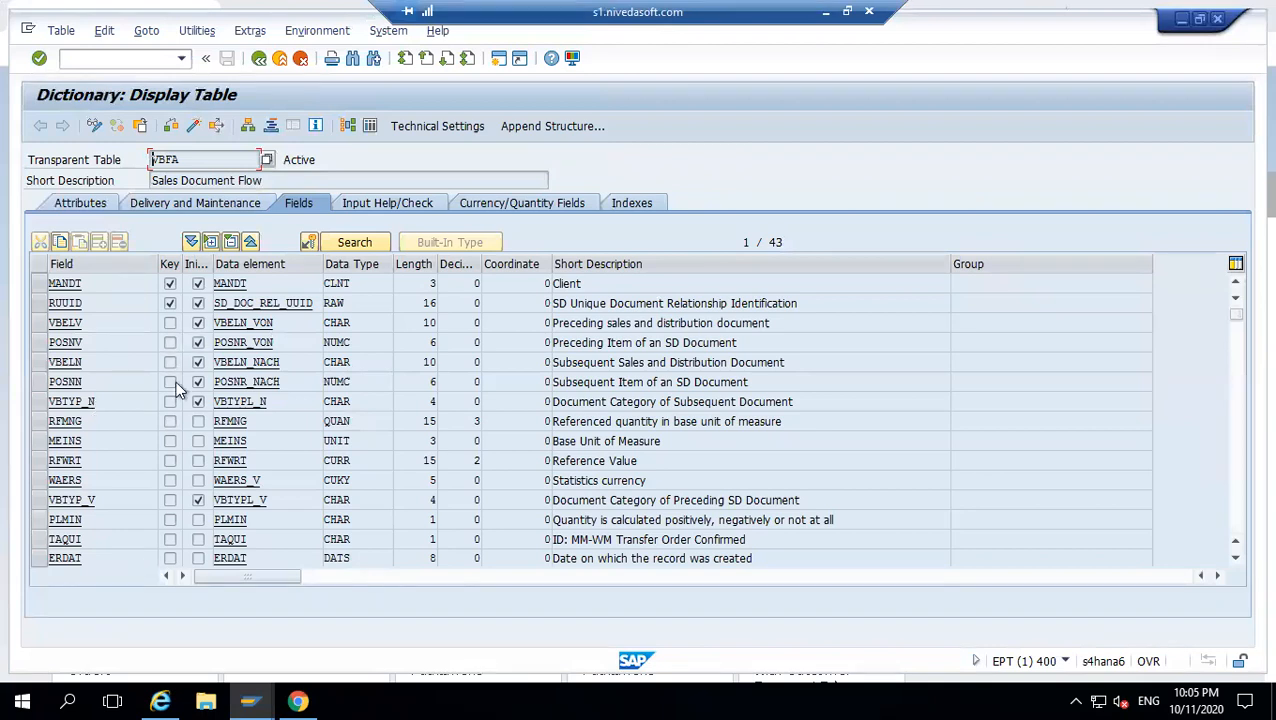
pyautogui.click(170, 303)
pyautogui.click(170, 303)
# - Open the data browser for table VBFA, dismiss the information notice and run the selection with the default criteria
pyautogui.click(368, 126)
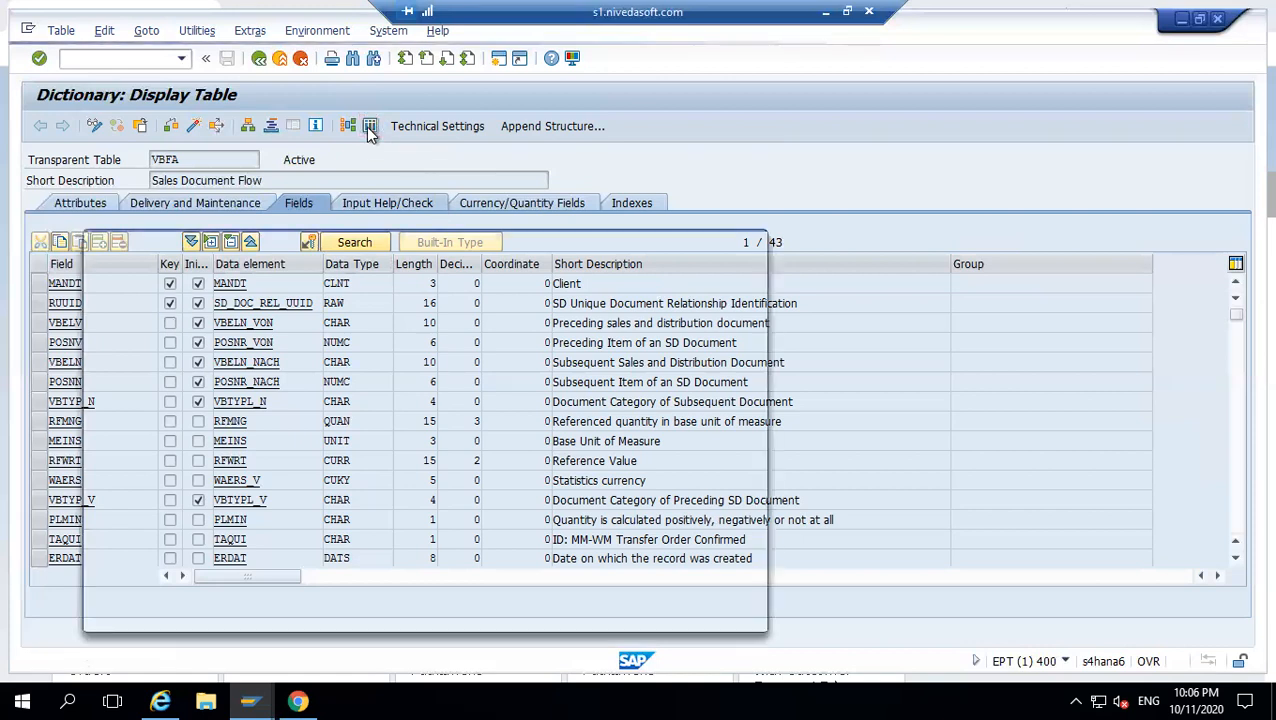
pyautogui.press('Return')
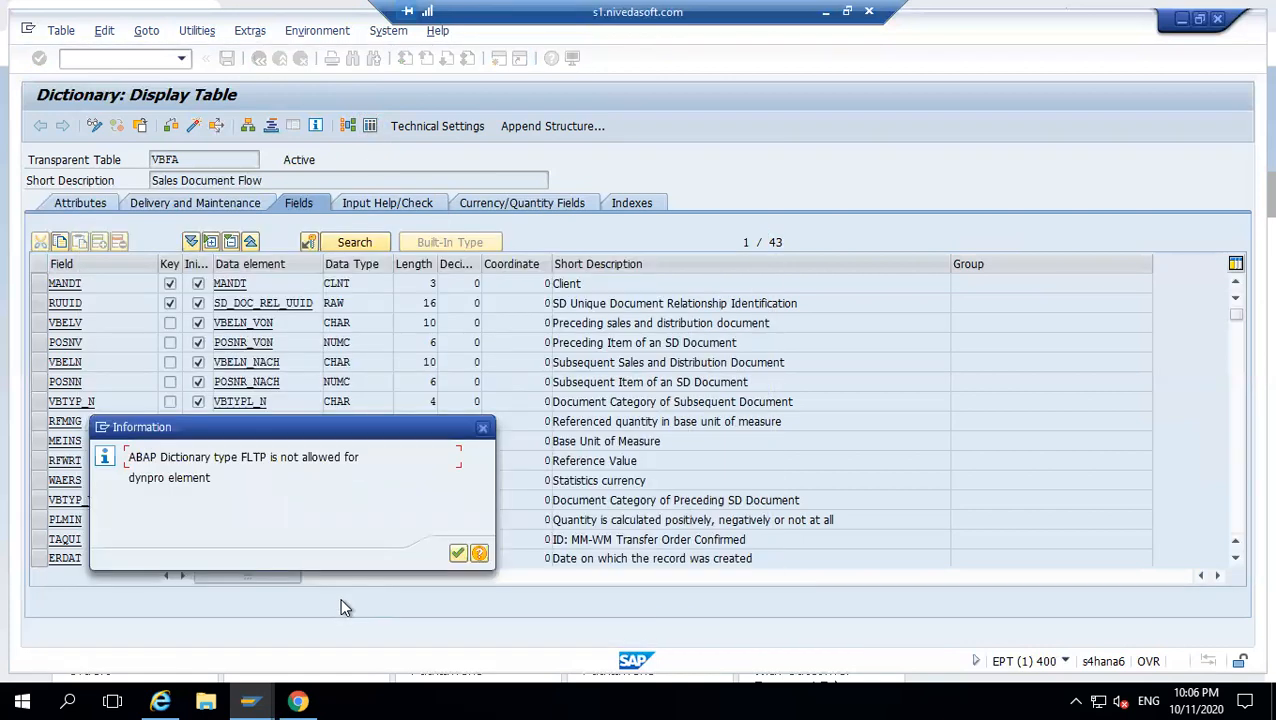
pyautogui.press('Return')
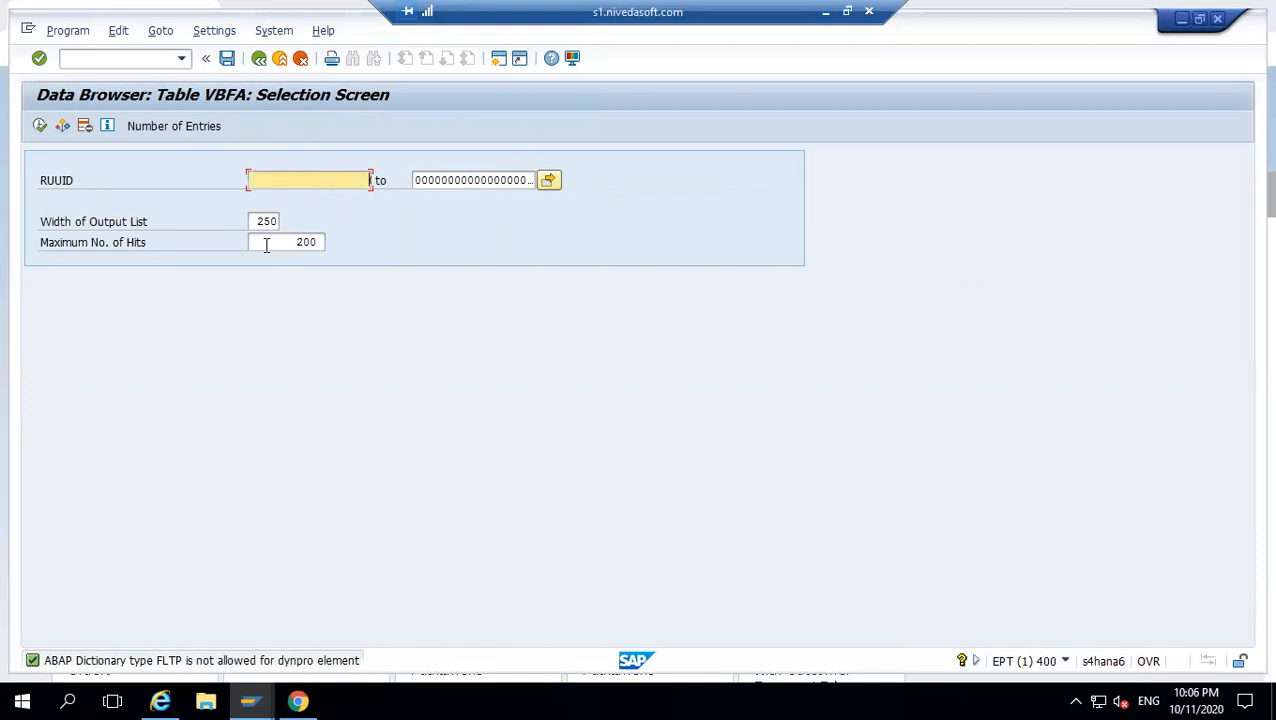
pyautogui.click(39, 126)
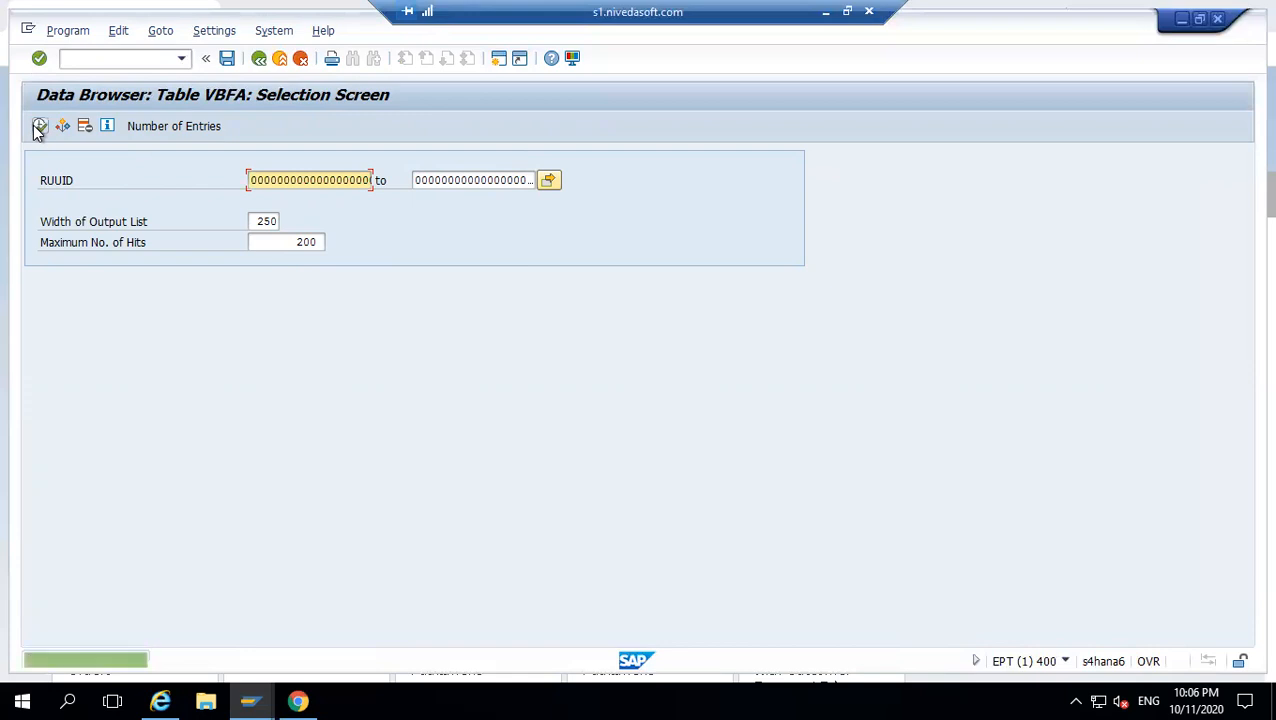
# - Open the multiple selection for RUUID, delete its entries and apply the empty selection
pyautogui.click(160, 31)
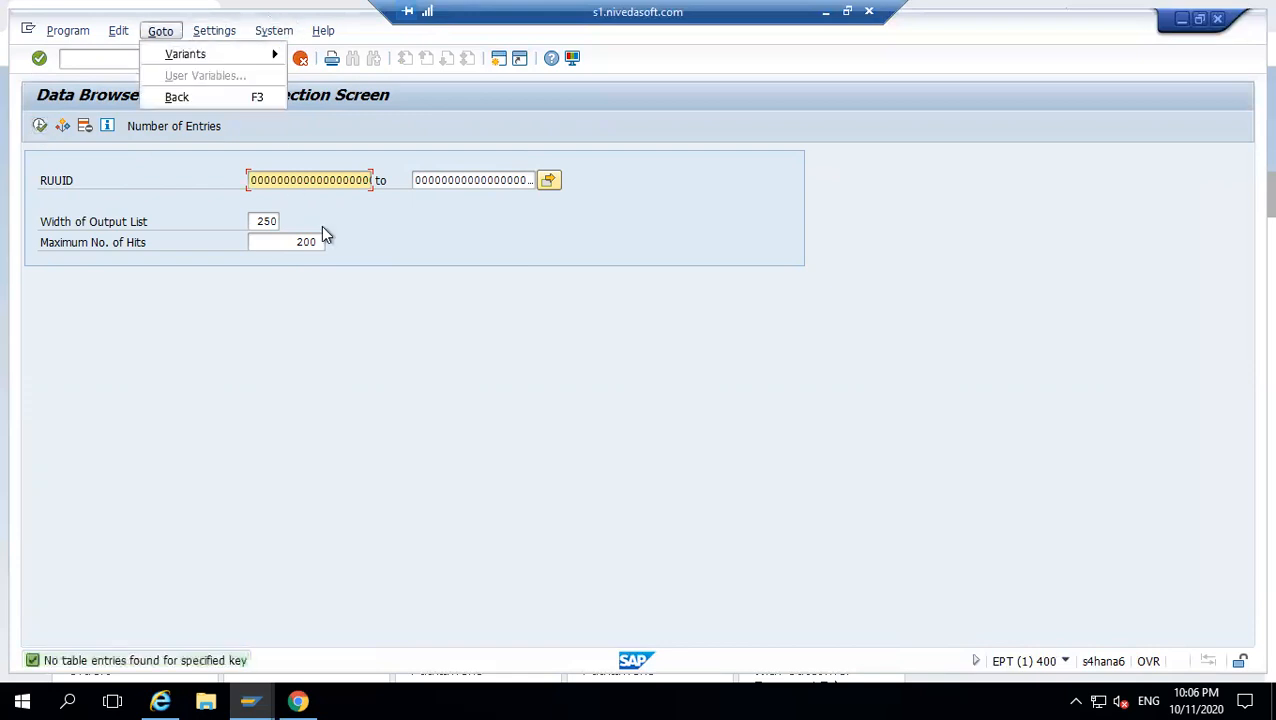
pyautogui.click(548, 180)
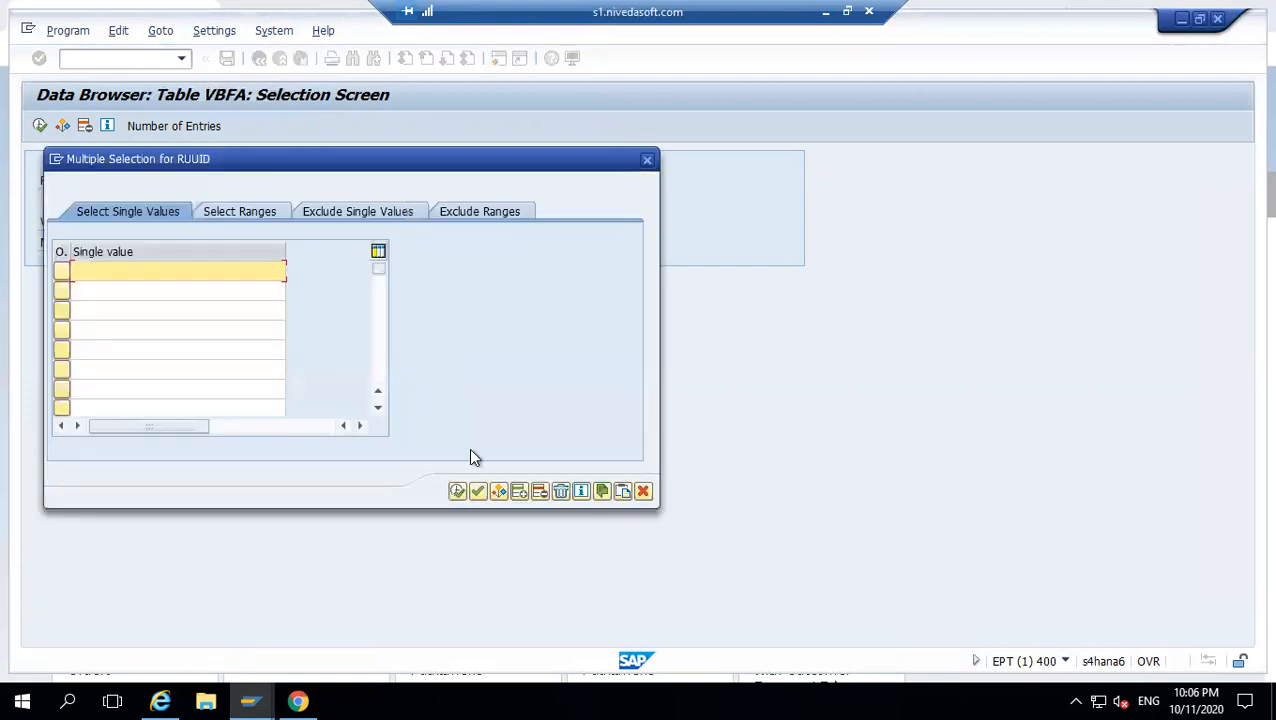
pyautogui.click(539, 492)
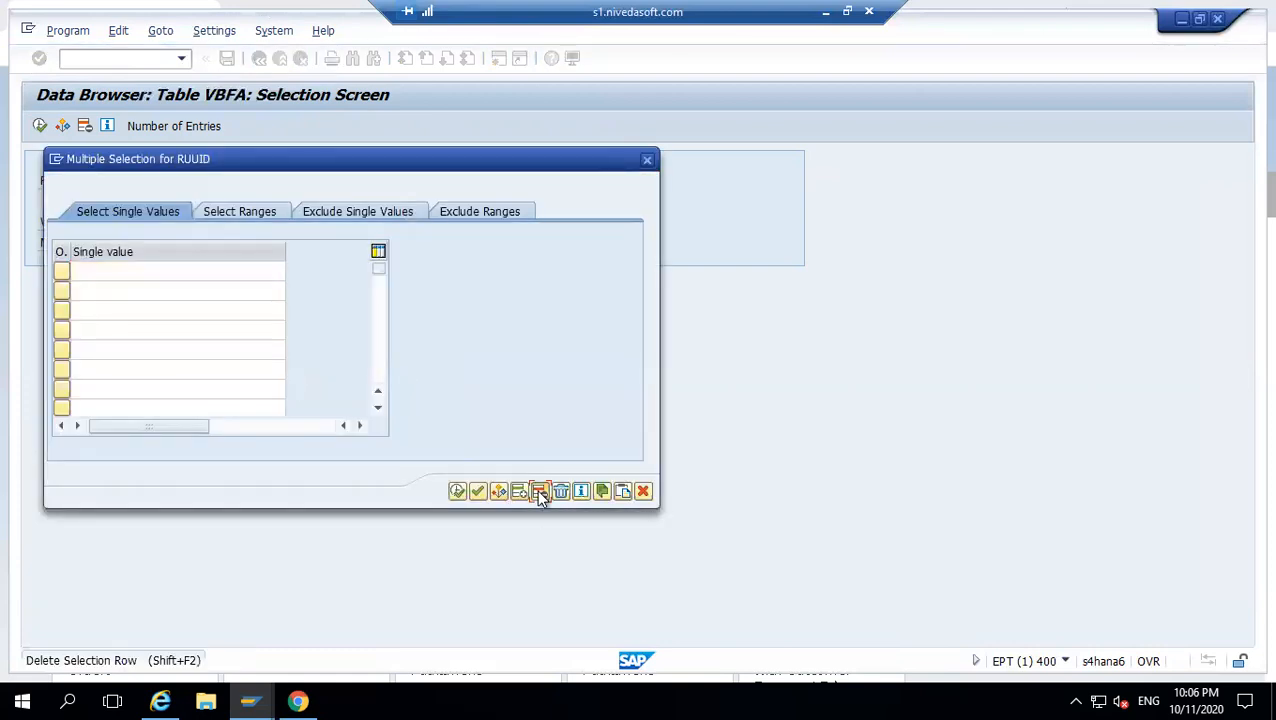
pyautogui.click(478, 494)
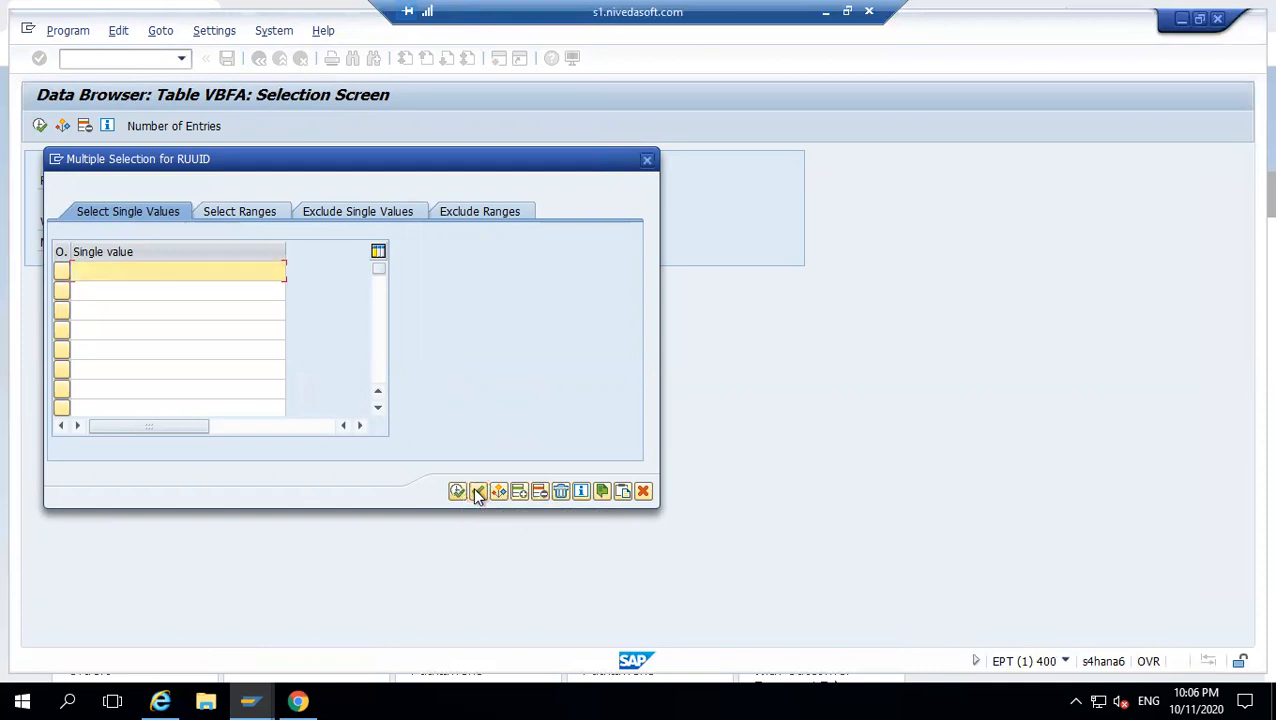
pyautogui.click(478, 494)
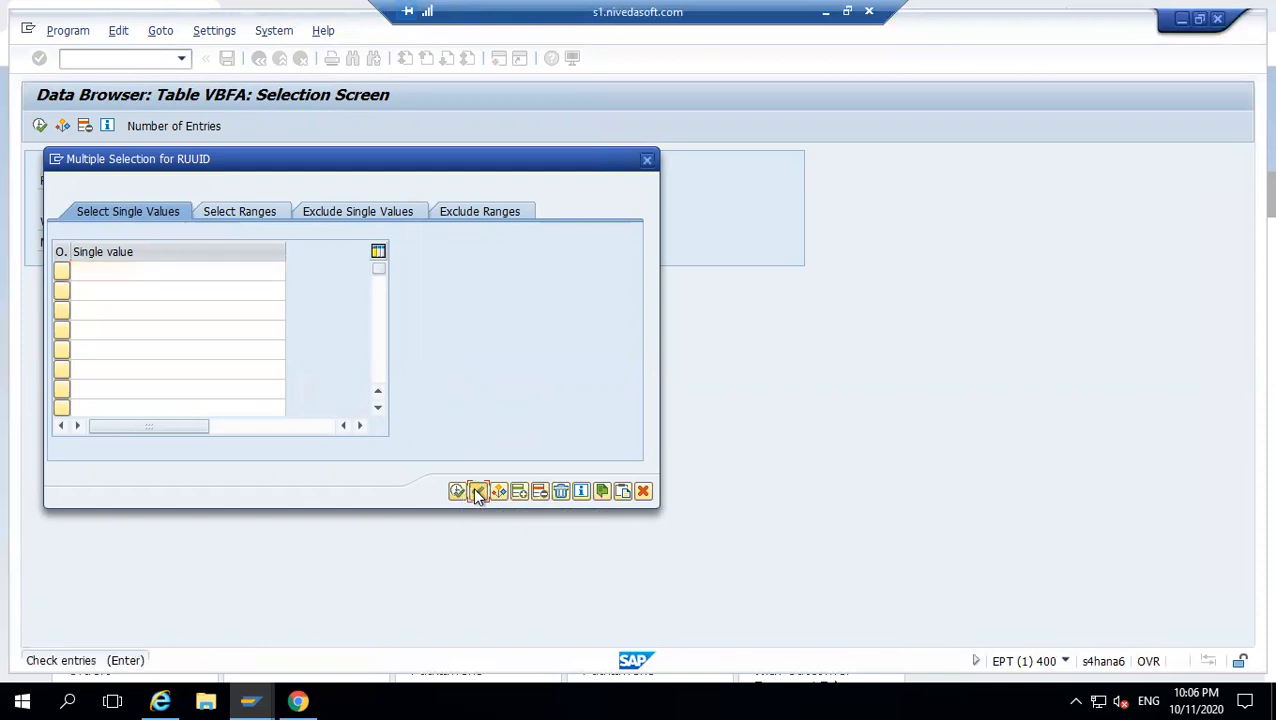
pyautogui.click(561, 492)
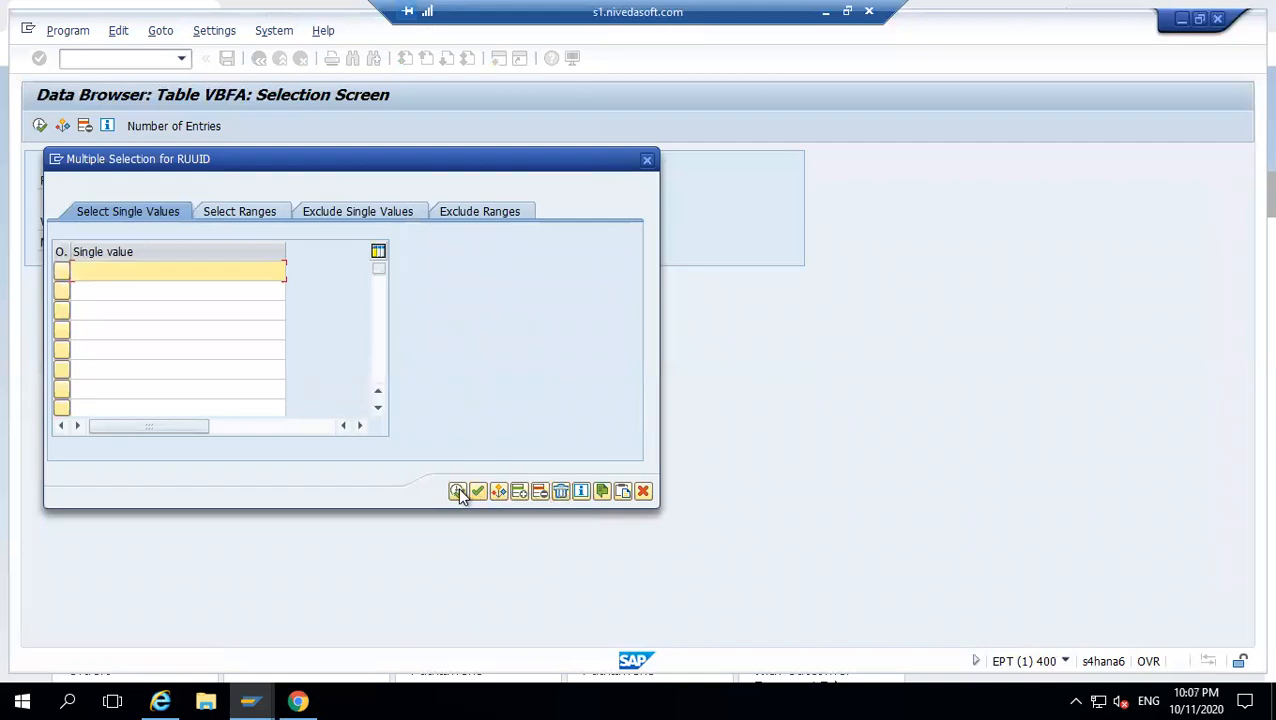
pyautogui.click(457, 491)
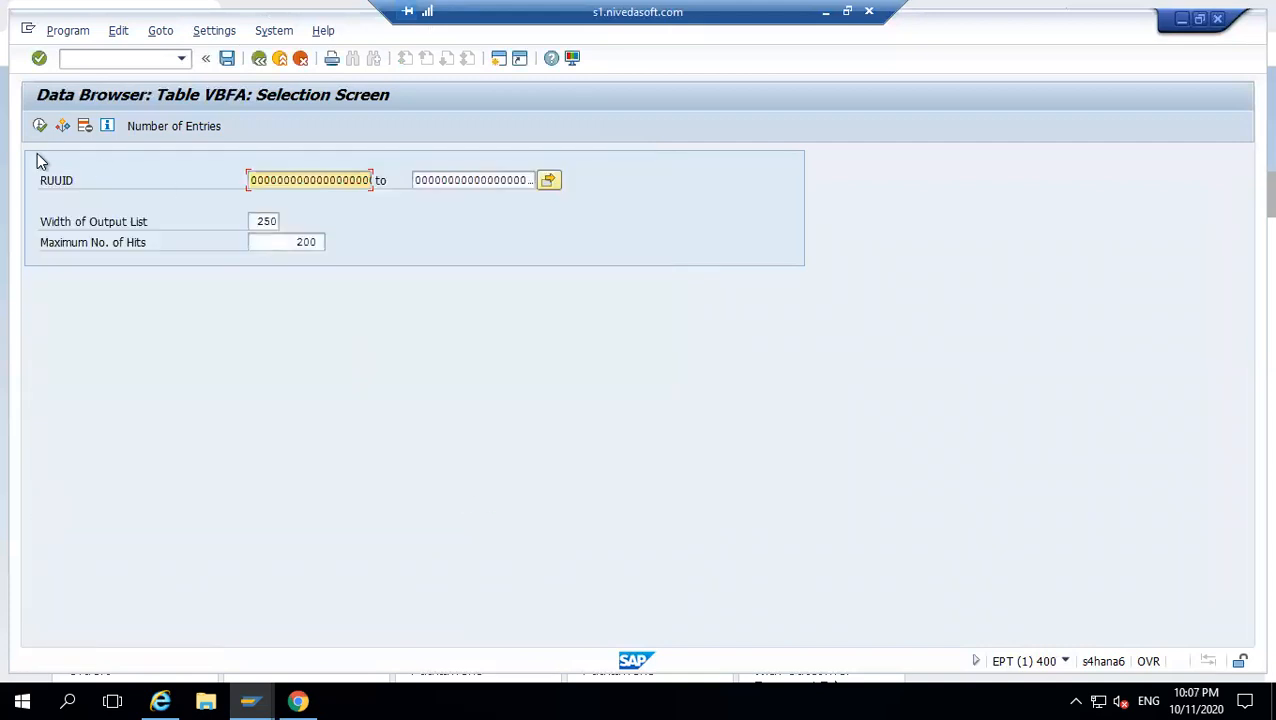
# - Run the VBFA selection again and check the number of entries that meet the criteria
pyautogui.click(40, 127)
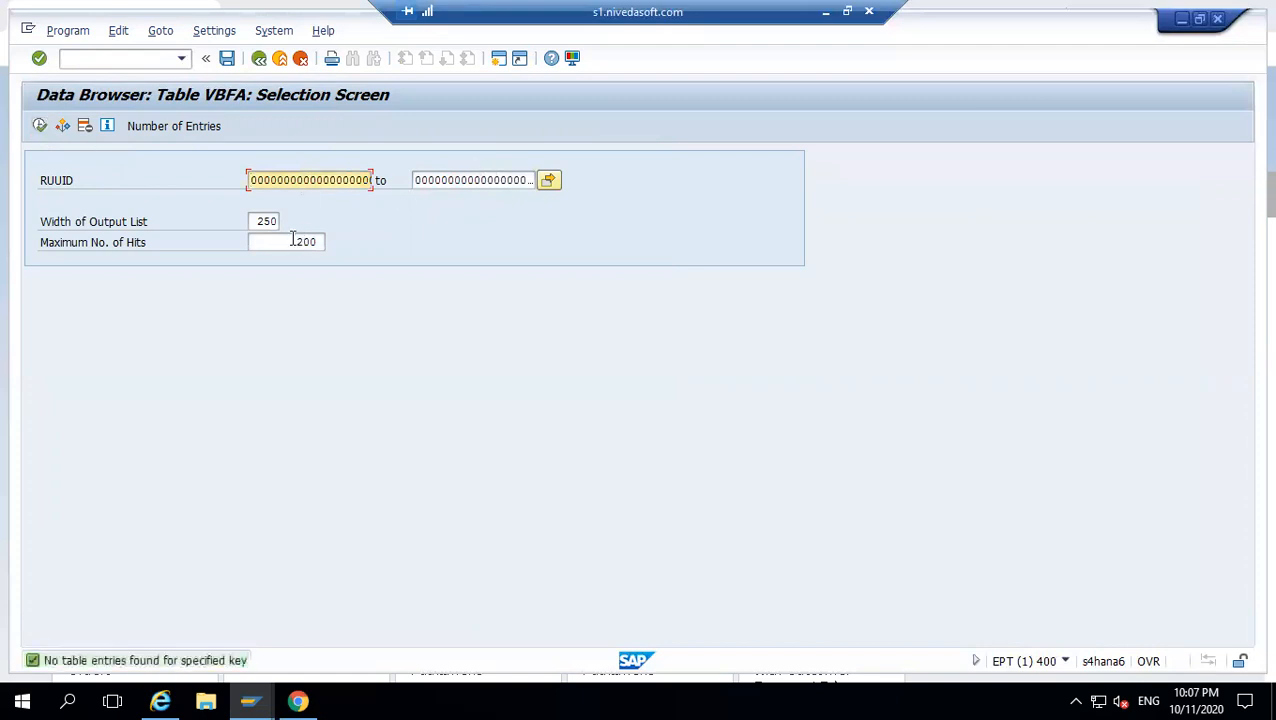
pyautogui.click(198, 134)
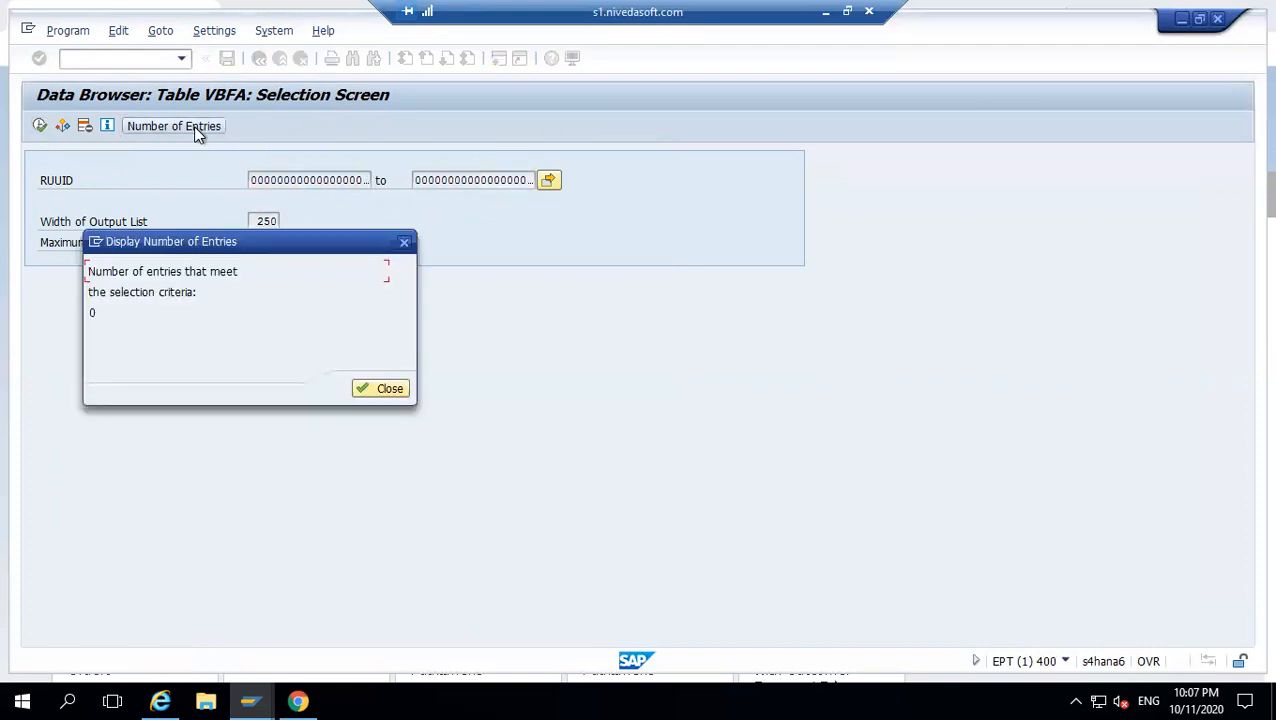
pyautogui.press('Return')
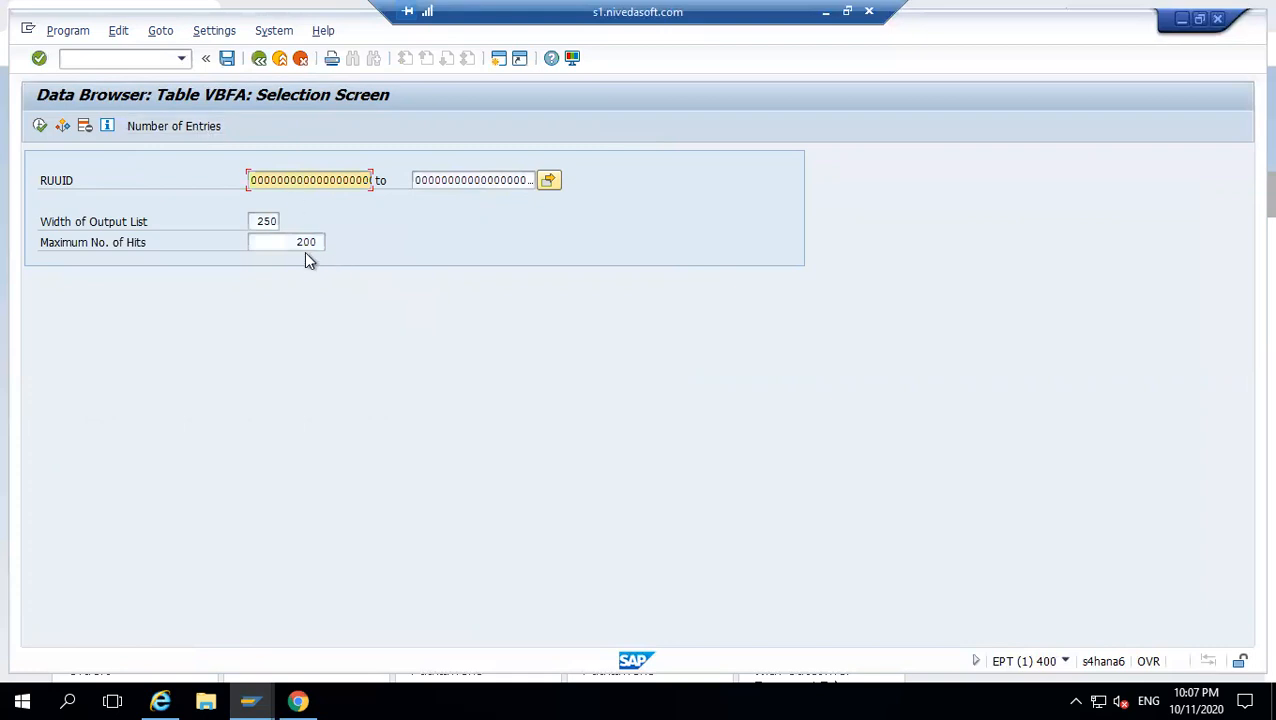
# - Clear the maximum number of hits, add ERDAT to the fields for selection and dismiss the information notice
pyautogui.moveTo(296, 243); pyautogui.dragTo(392, 251)
pyautogui.press('Delete')
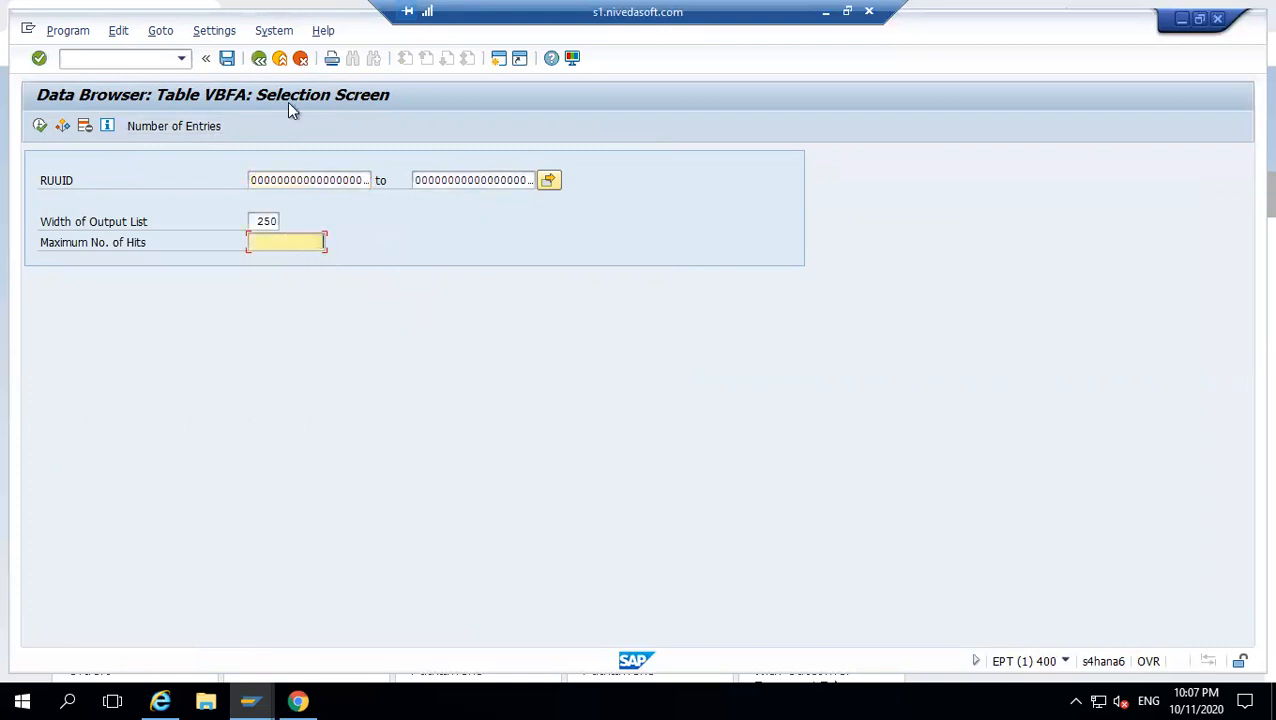
pyautogui.click(210, 34)
pyautogui.click(255, 95)
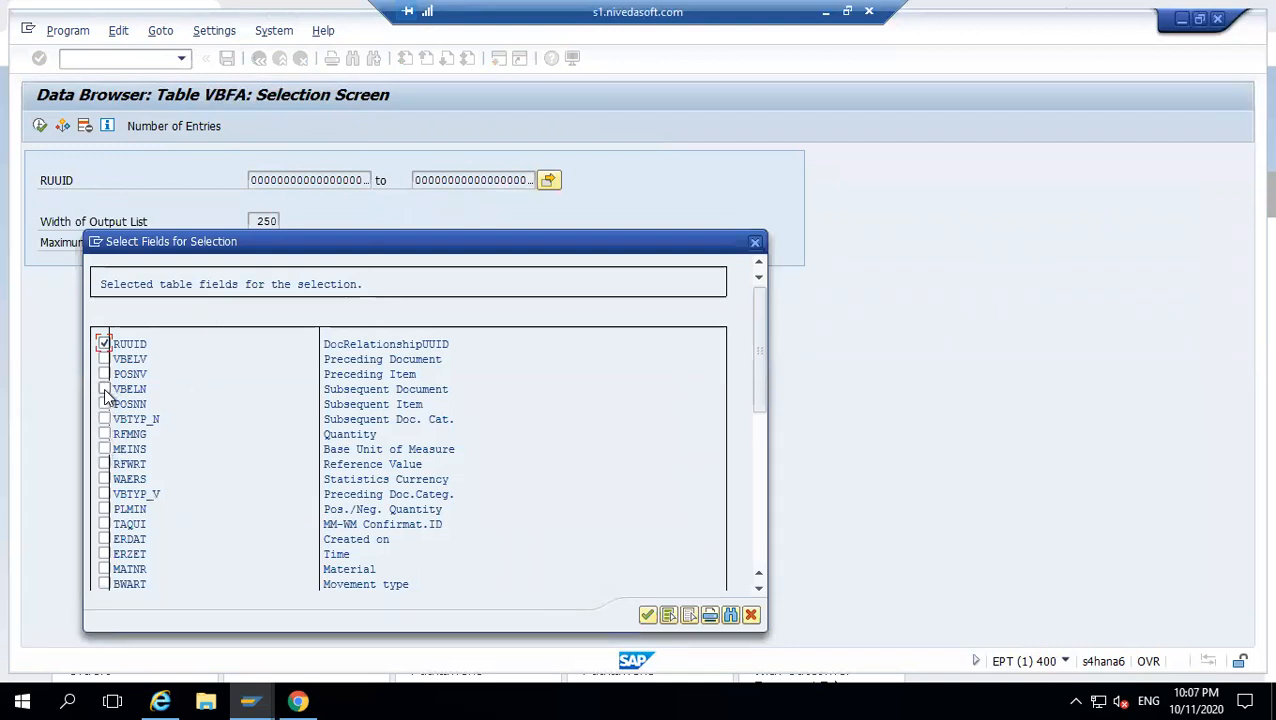
pyautogui.click(106, 540)
pyautogui.press('Return')
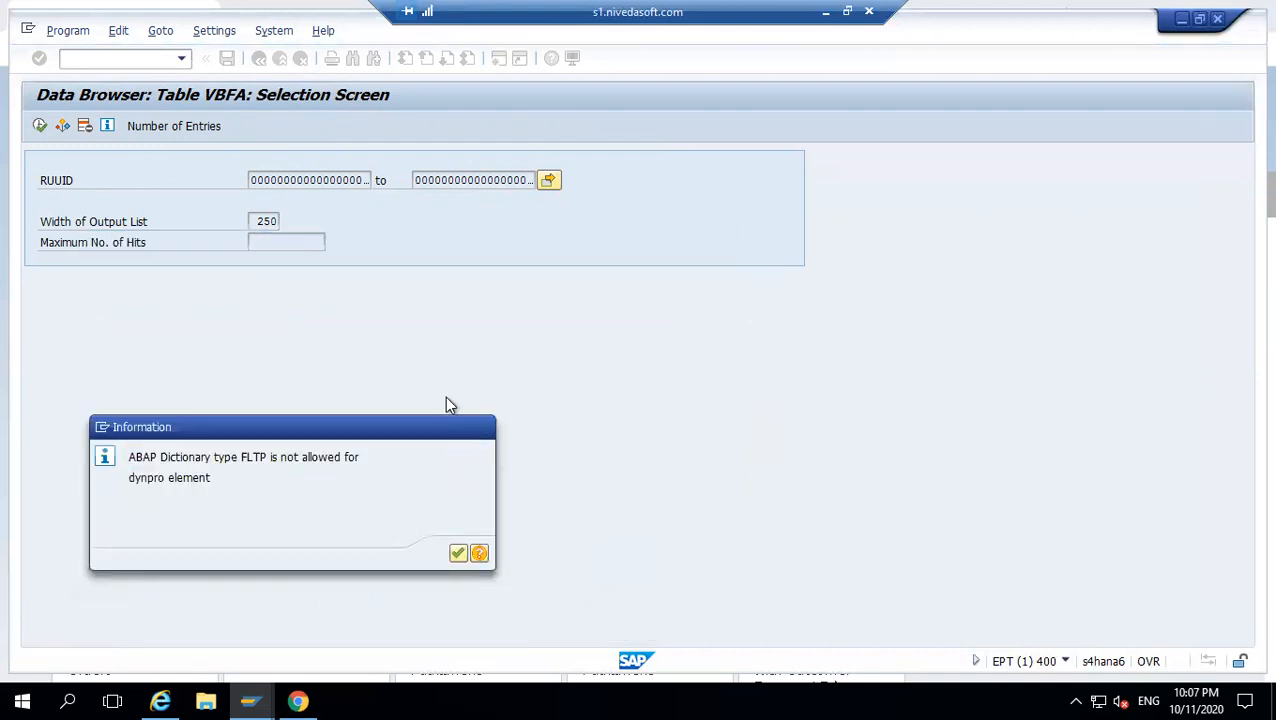
pyautogui.press('Return')
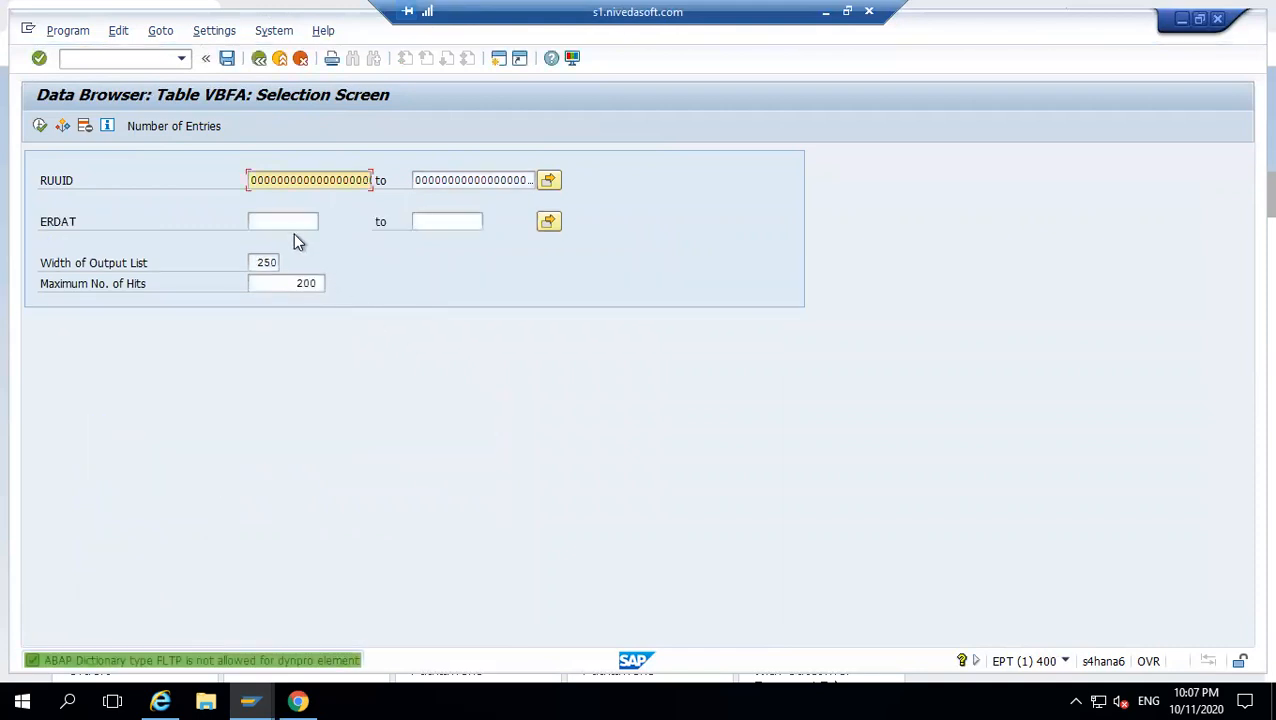
# - Set the ERDAT start date to 11.10.2020 and run the VBFA selection
pyautogui.click(288, 219)
pyautogui.click(325, 220)
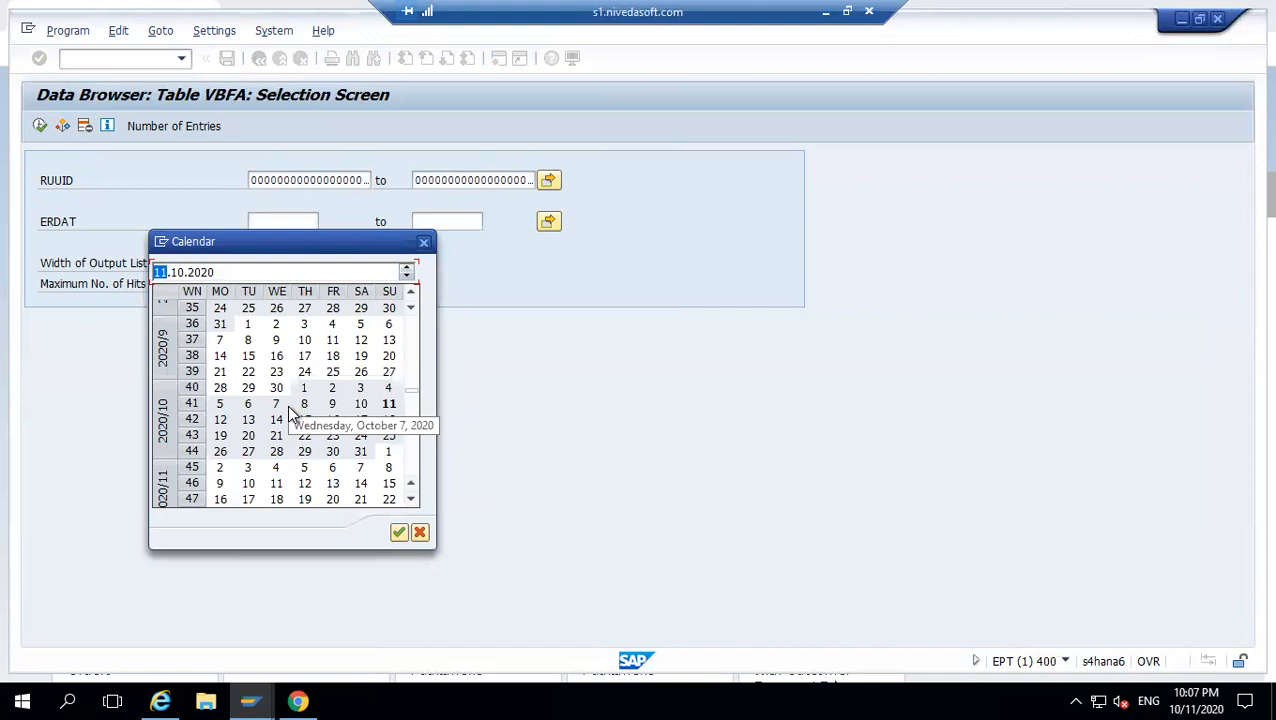
pyautogui.doubleClick(386, 405)
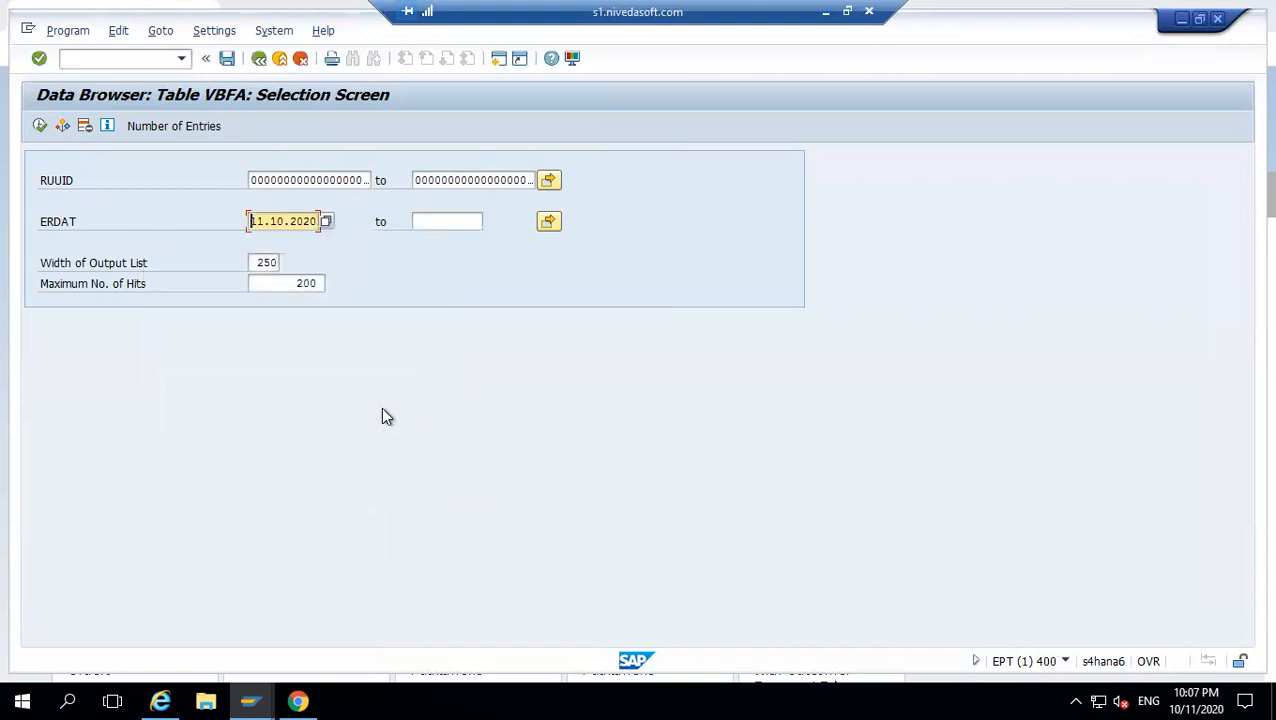
pyautogui.click(40, 125)
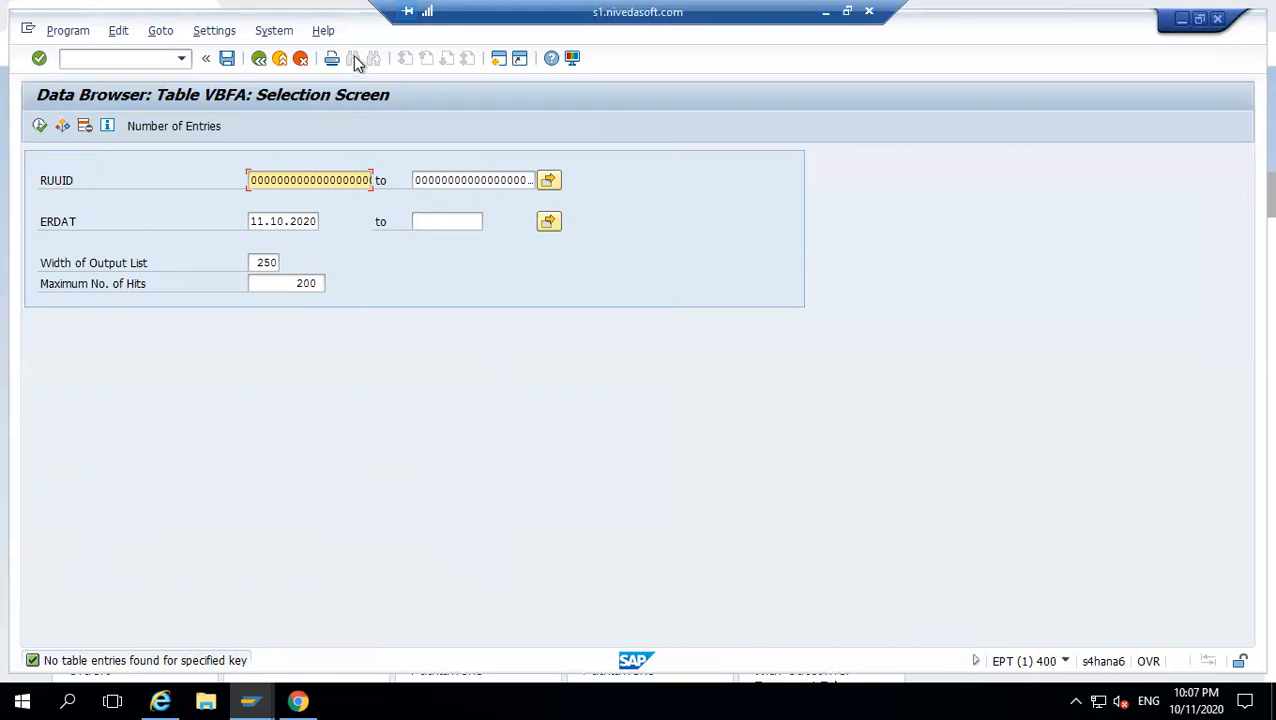
# - Leave the data browser for the ABAP Dictionary initial screen and display table VBFA again
pyautogui.click(262, 59)
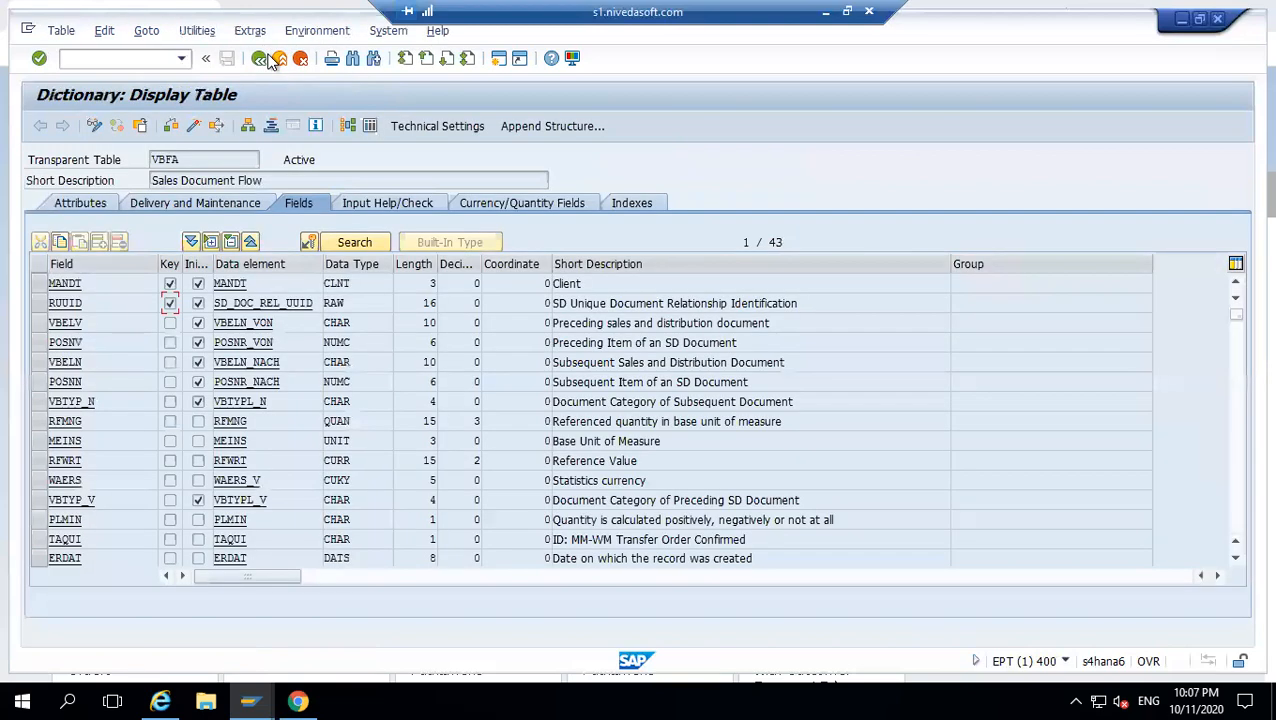
pyautogui.click(268, 59)
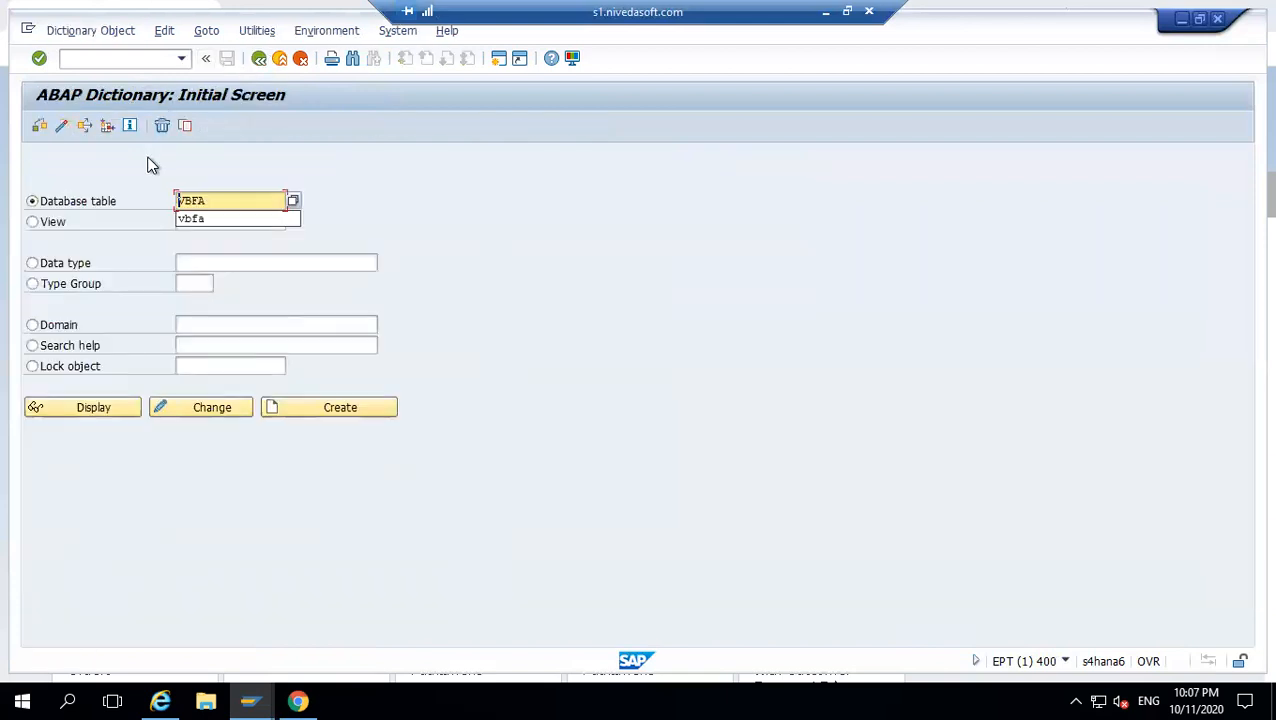
pyautogui.click(82, 407)
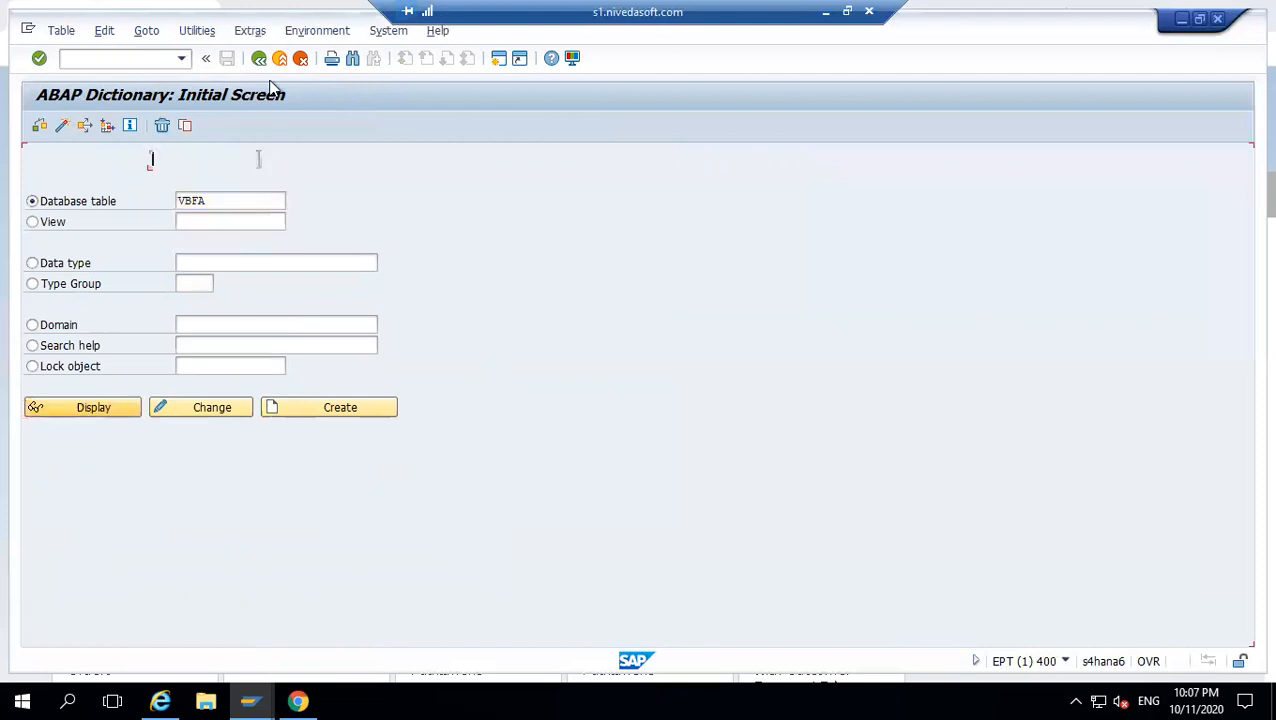
pyautogui.click(146, 30)
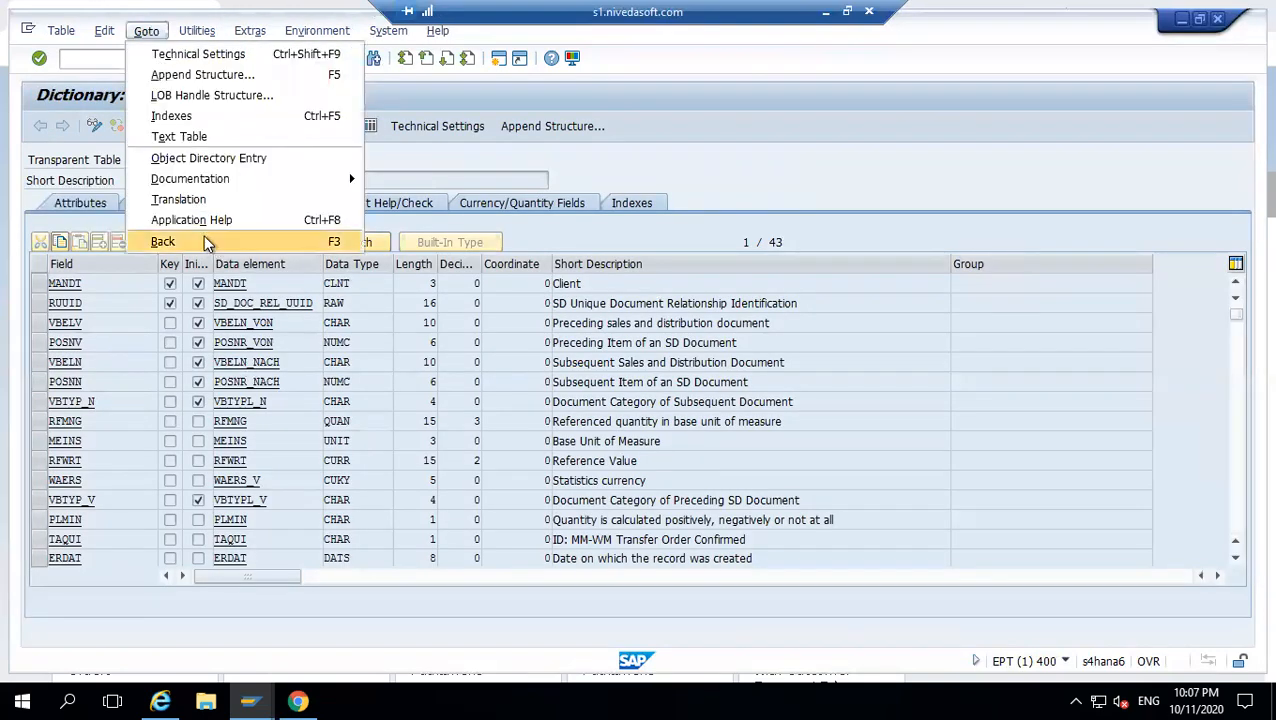
pyautogui.moveTo(108, 35)
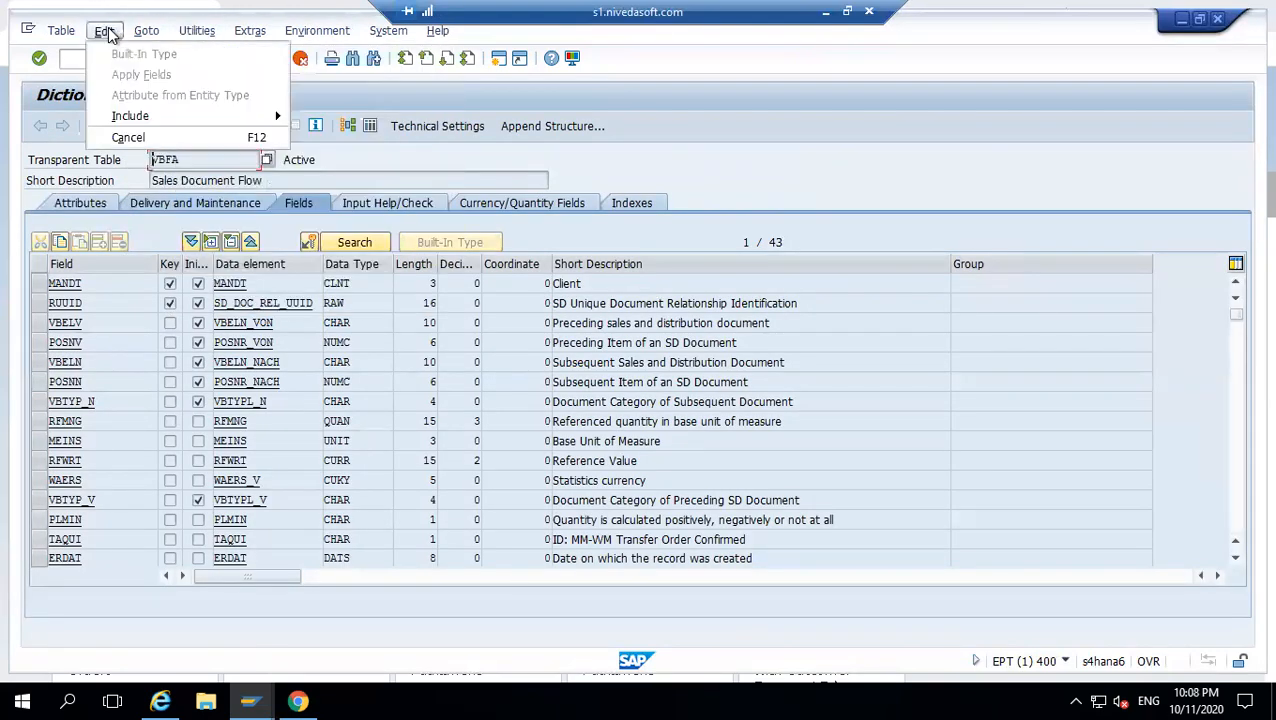
pyautogui.moveTo(146, 32)
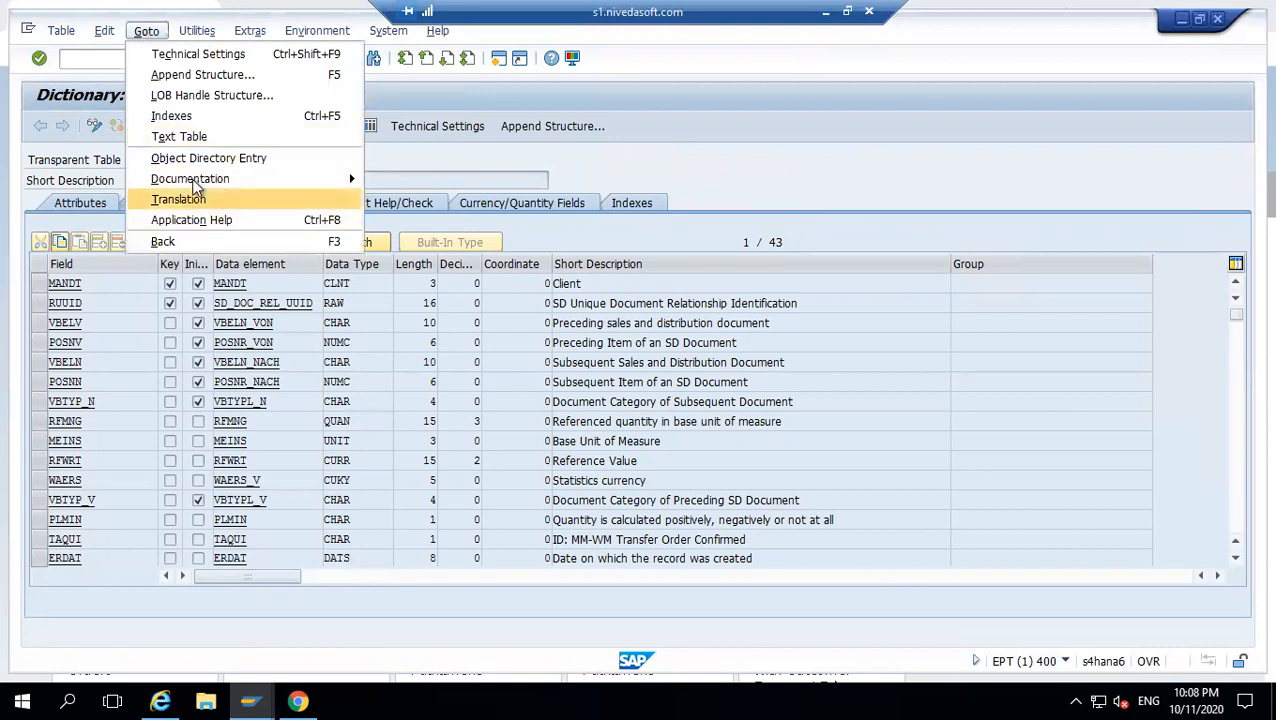
pyautogui.moveTo(197, 186)
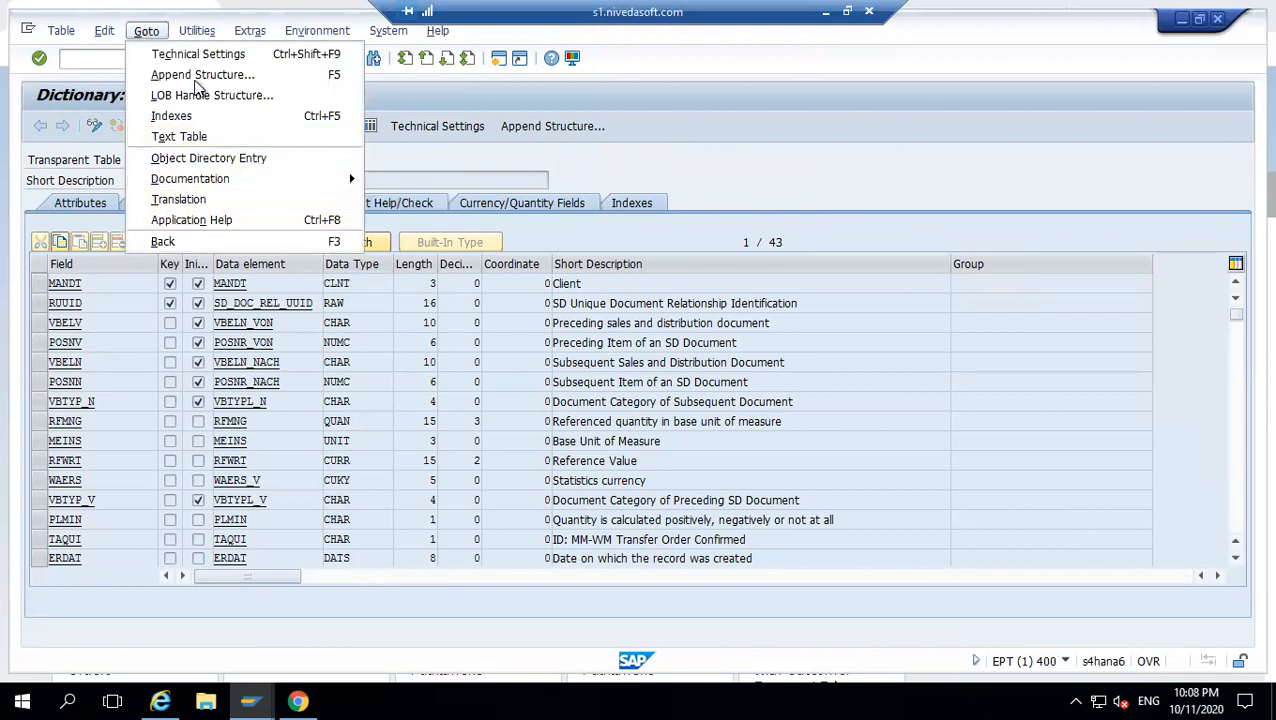
pyautogui.click(200, 31)
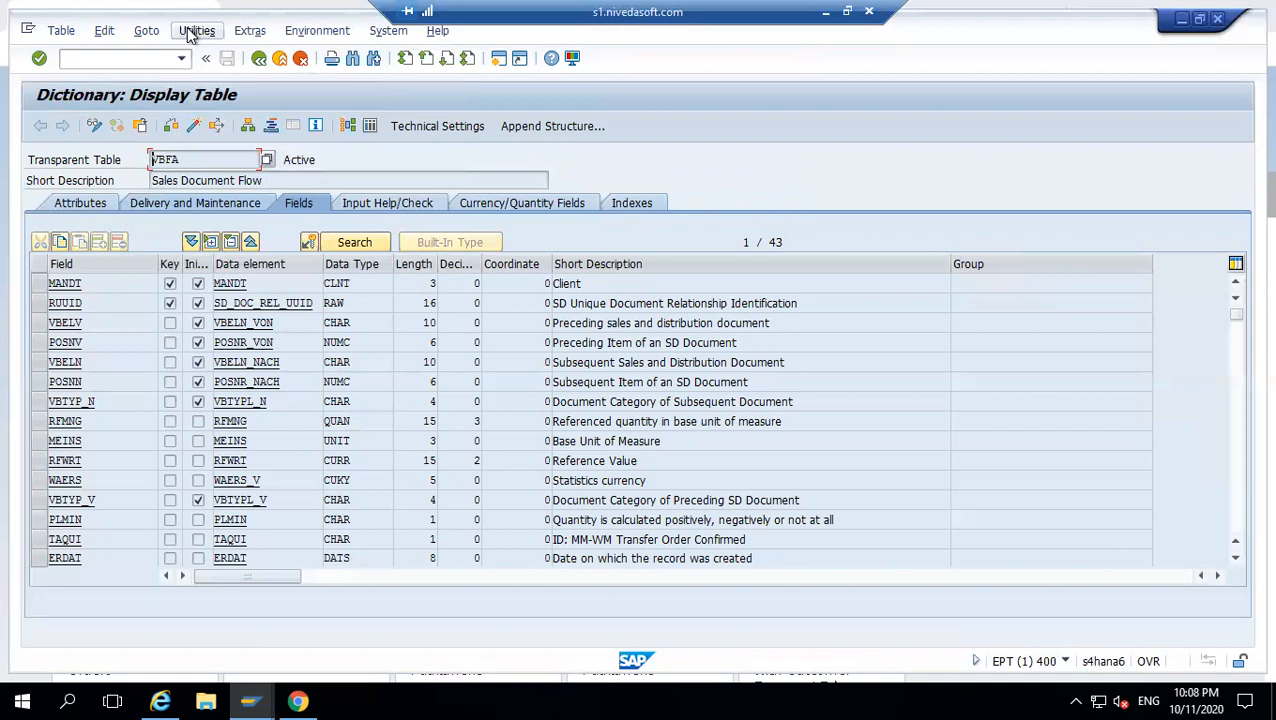
pyautogui.click(192, 31)
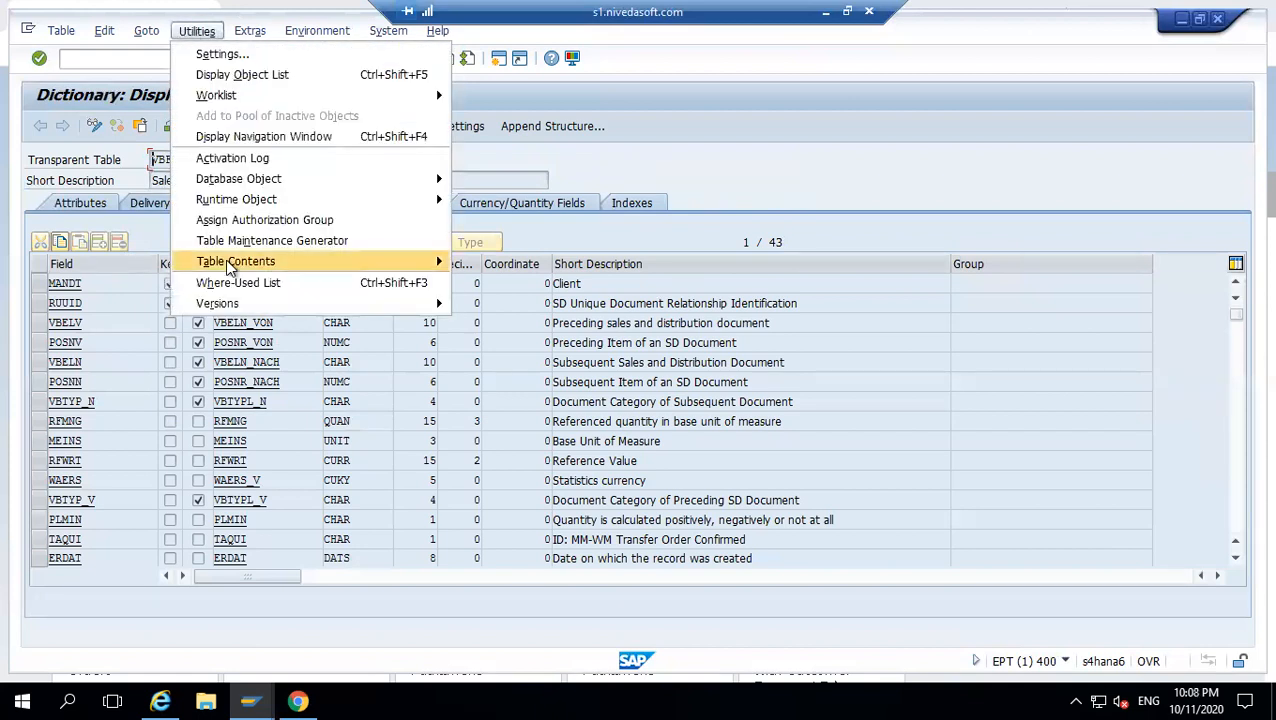
pyautogui.moveTo(228, 261)
pyautogui.click(258, 31)
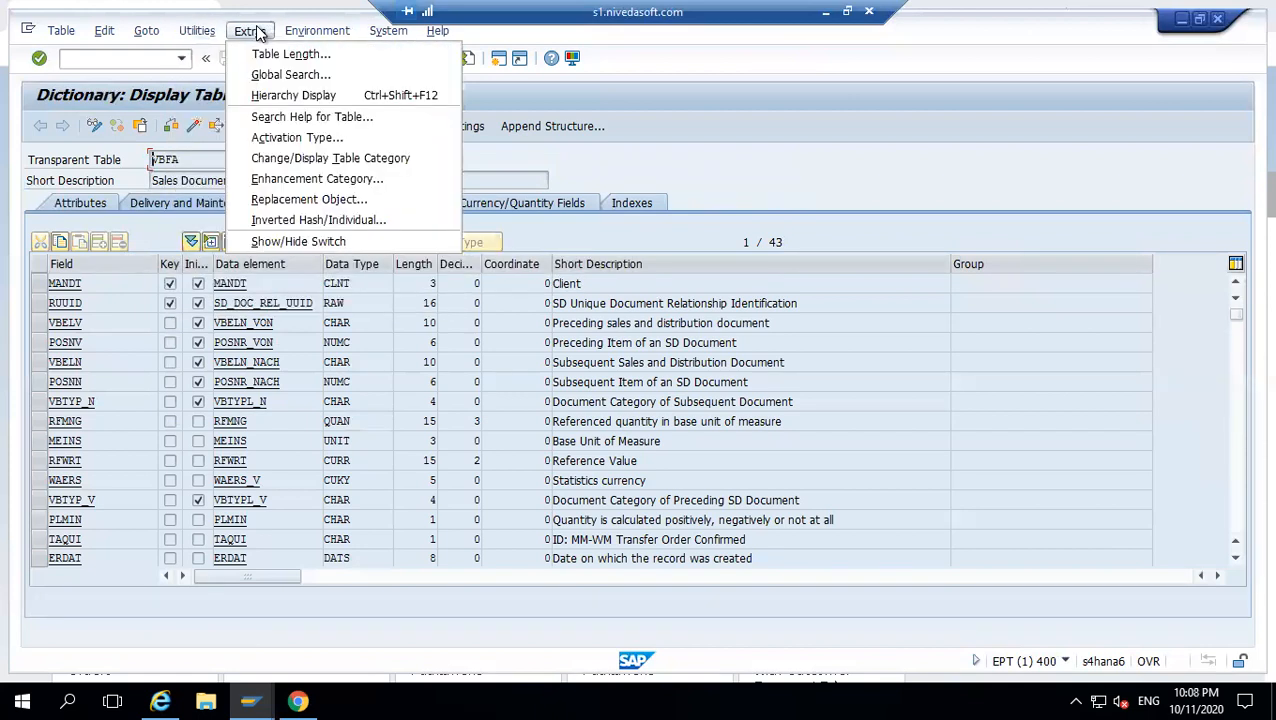
pyautogui.moveTo(103, 40)
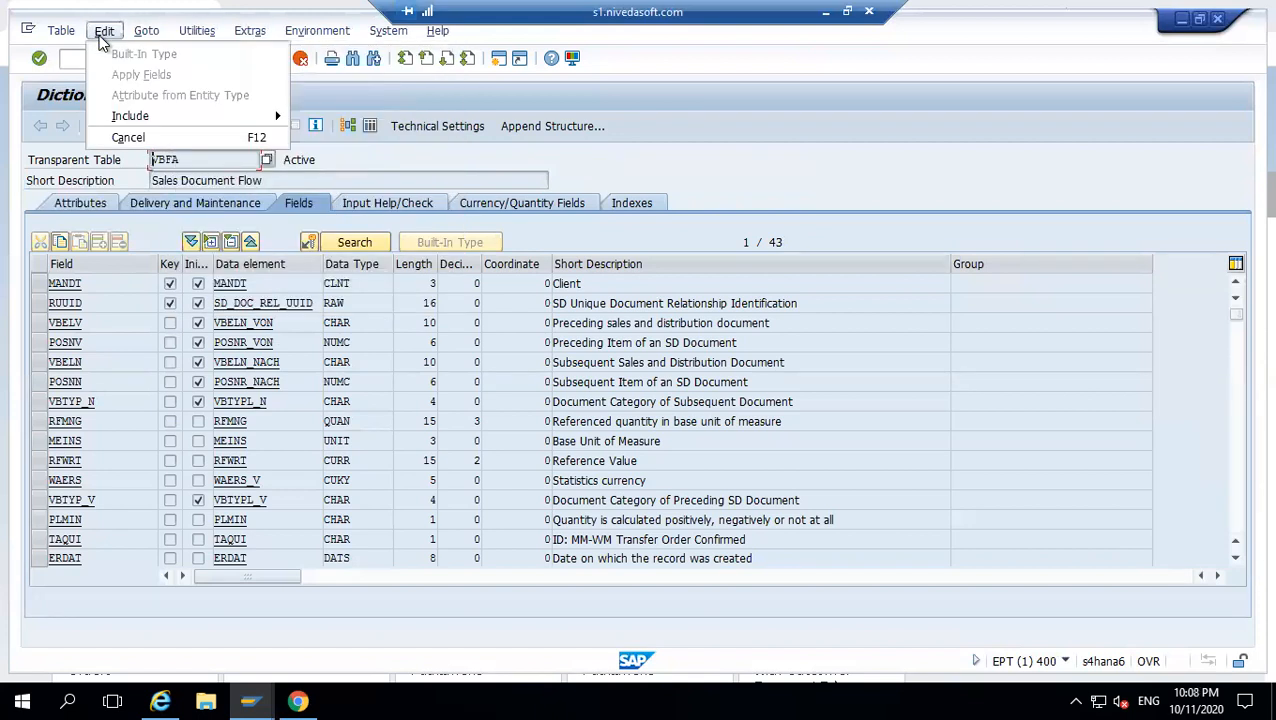
pyautogui.click(436, 197)
# - Return to the ABAP Dictionary initial screen, display the database table VAPMA and examine its short description
pyautogui.click(258, 58)
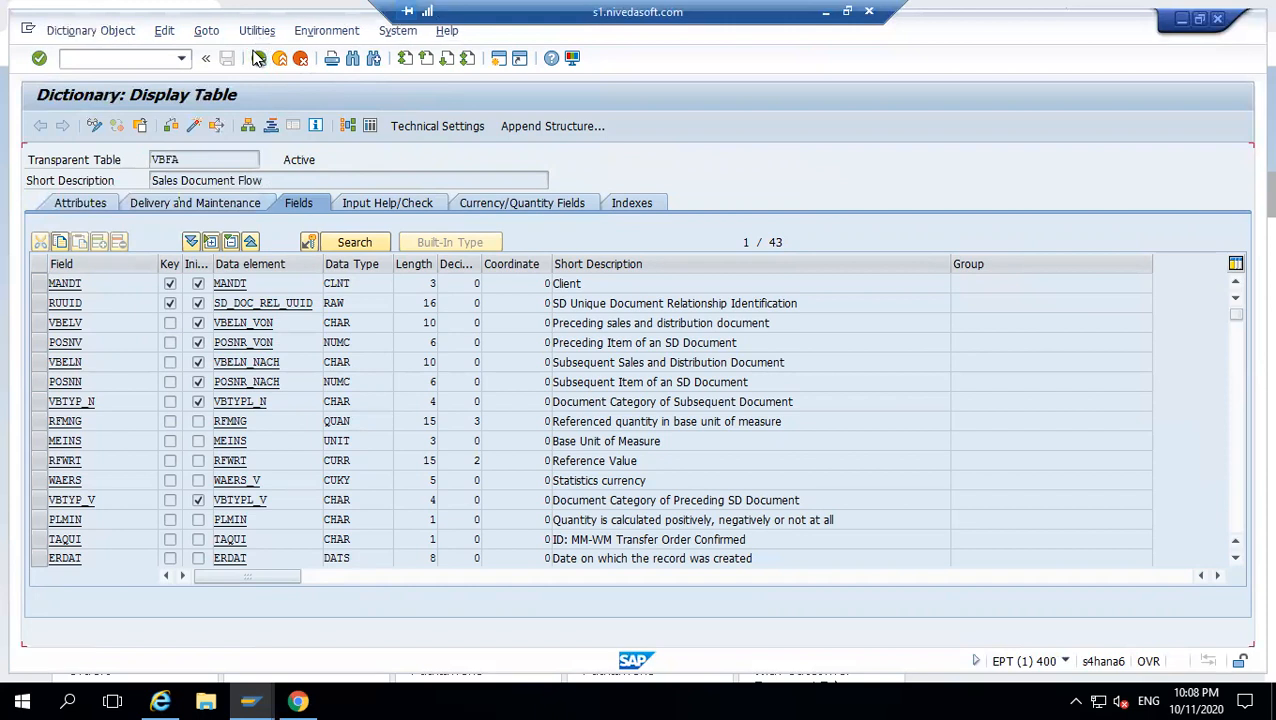
pyautogui.write('vapma')
pyautogui.press('Return')
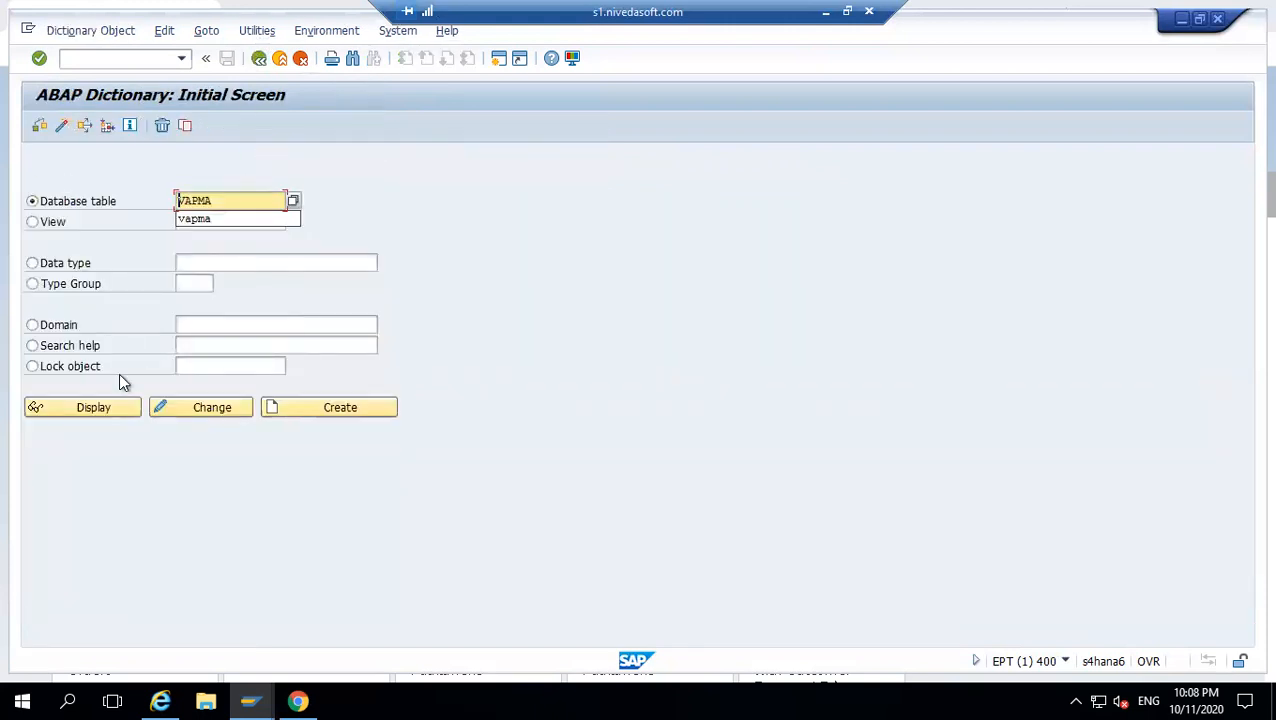
pyautogui.click(91, 410)
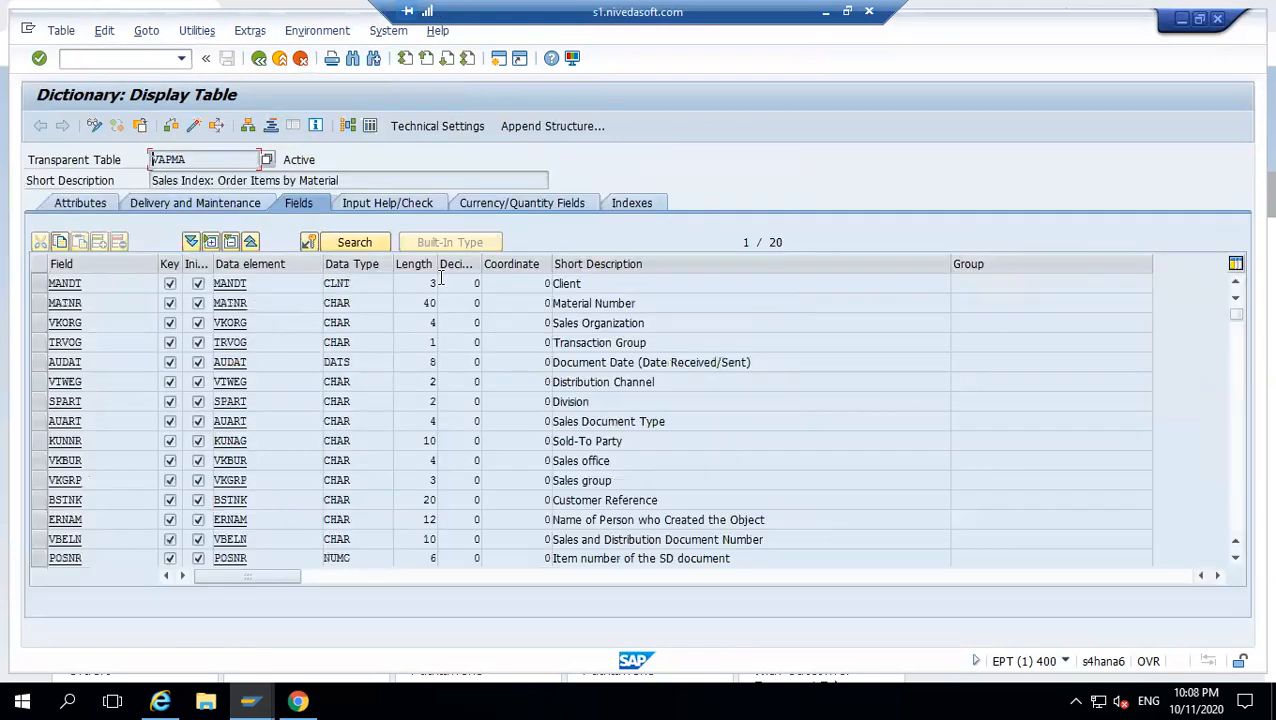
pyautogui.moveTo(343, 180); pyautogui.dragTo(140, 200)
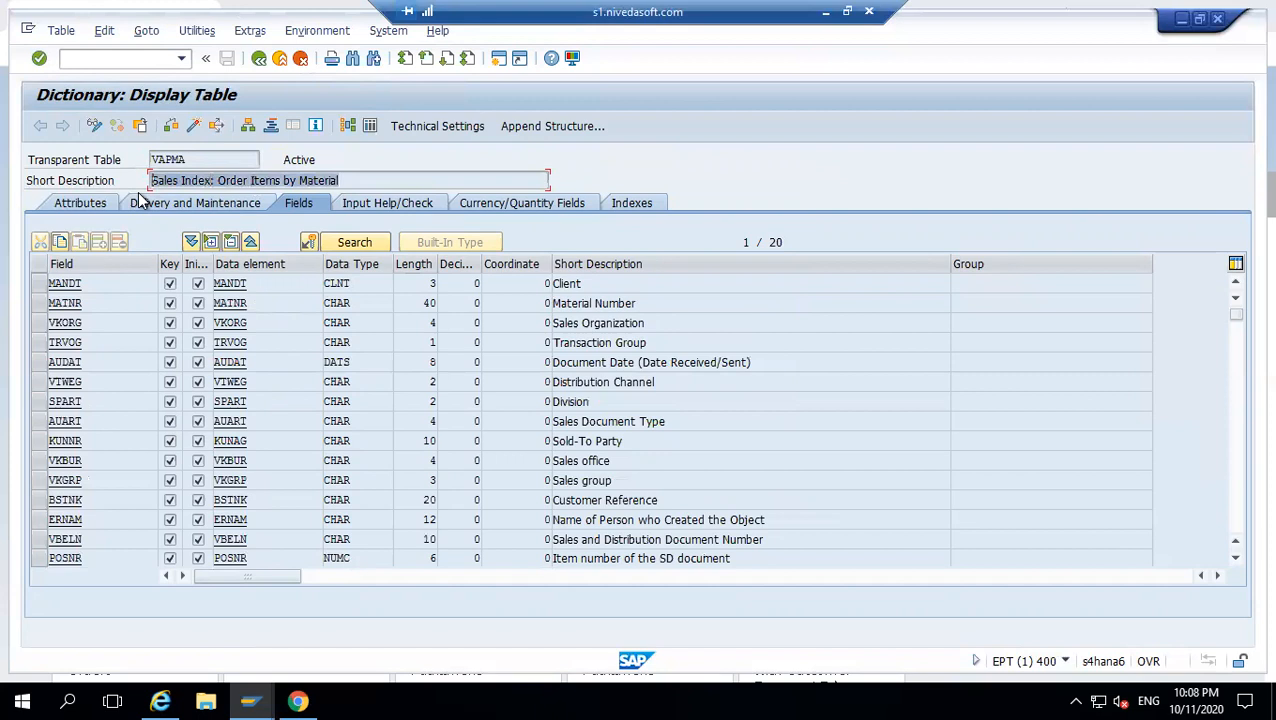
# - Display the contents of table VAPMA without selection criteria and examine the material number of the first entry
pyautogui.click(150, 32)
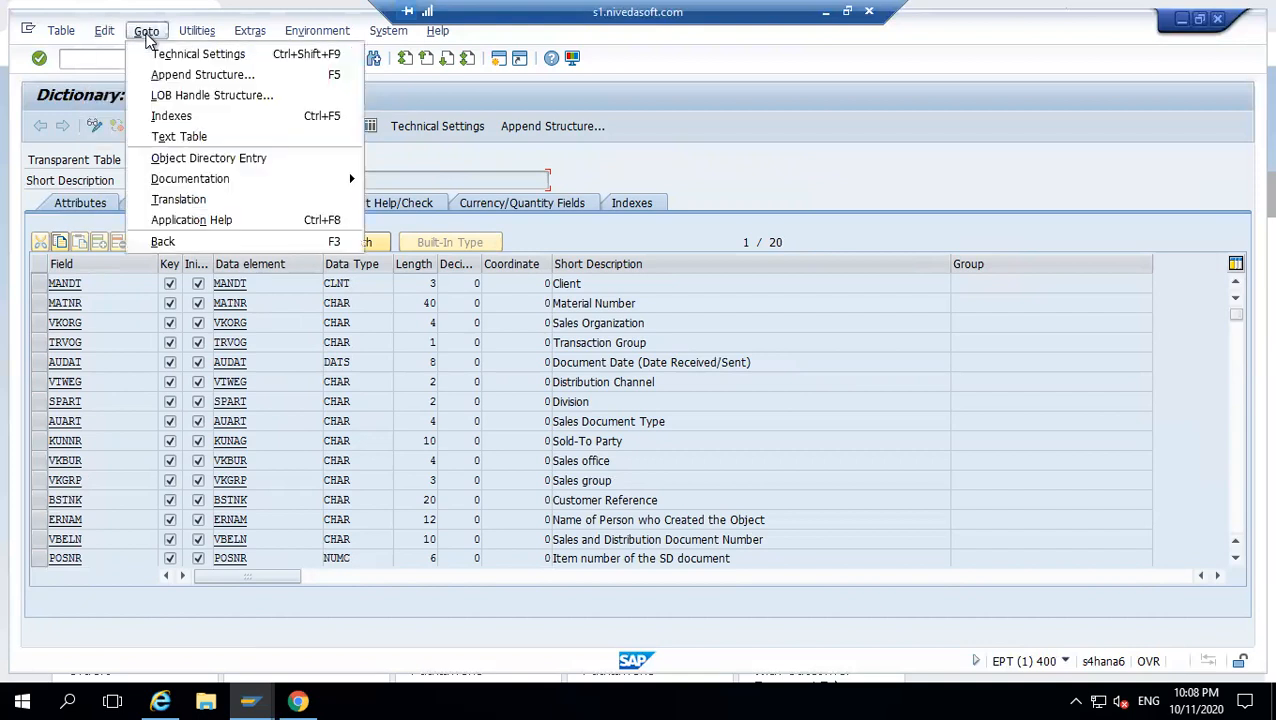
pyautogui.moveTo(190, 34)
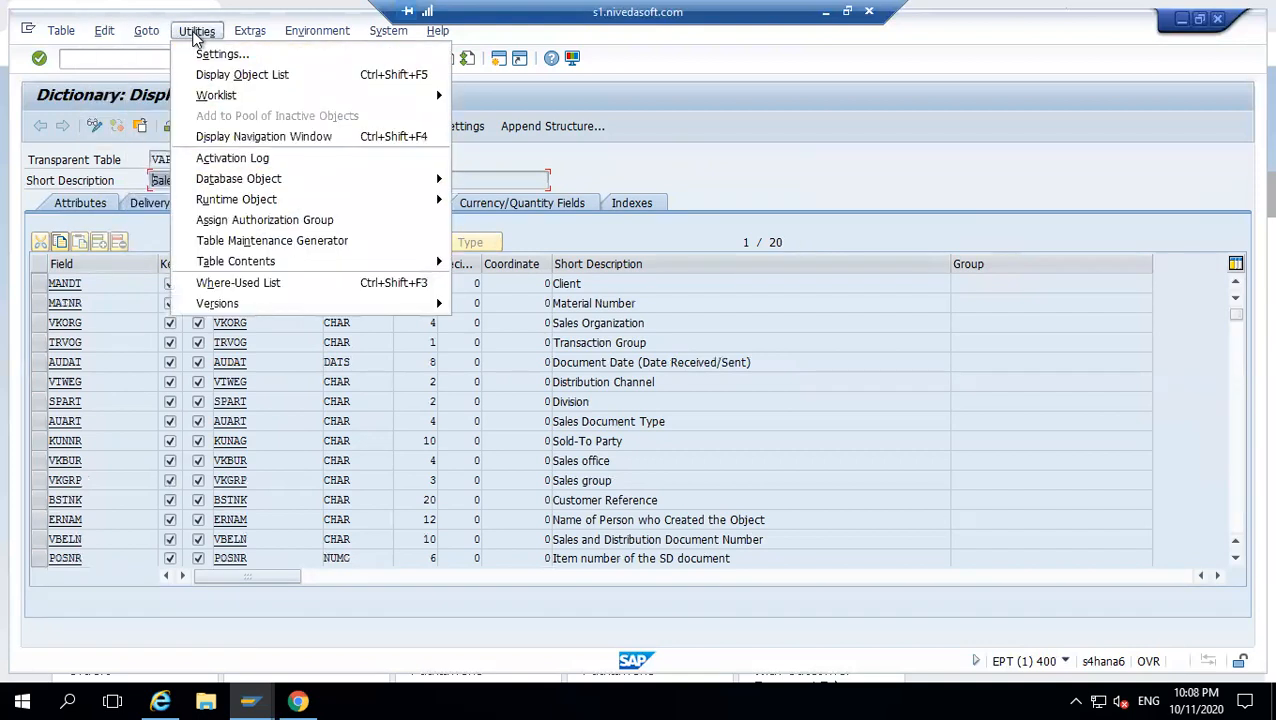
pyautogui.moveTo(231, 262)
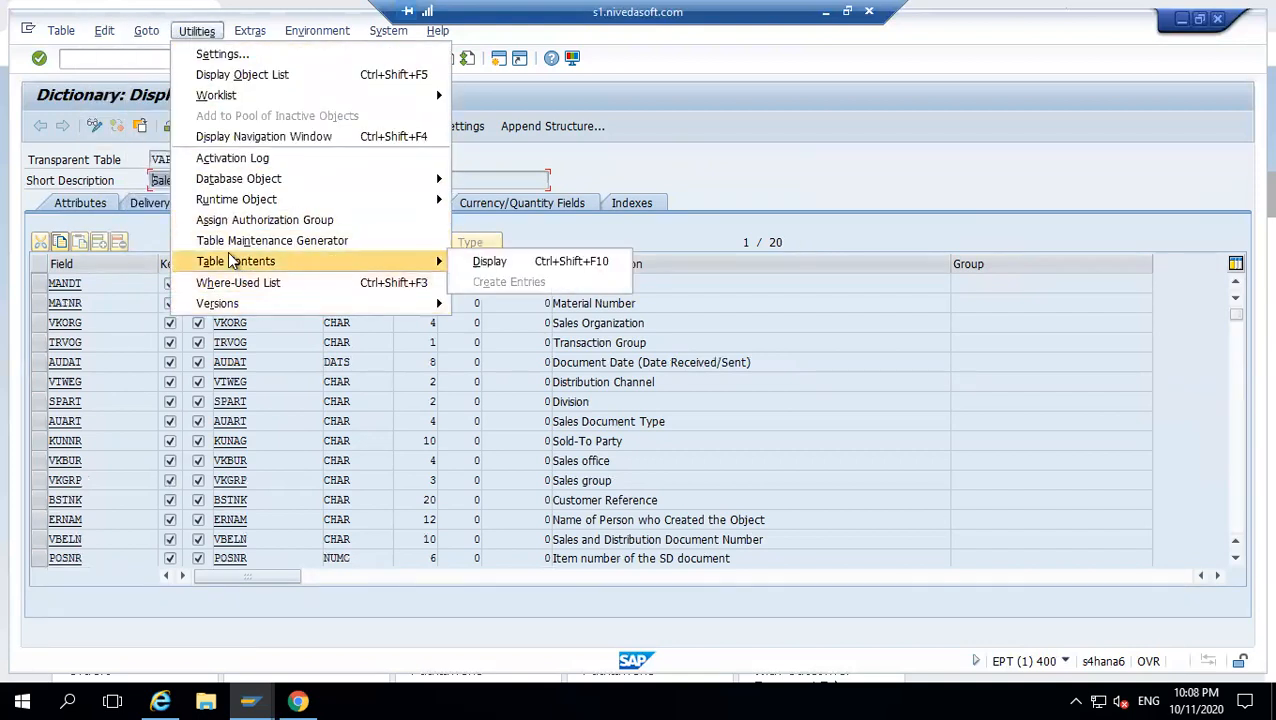
pyautogui.moveTo(293, 172)
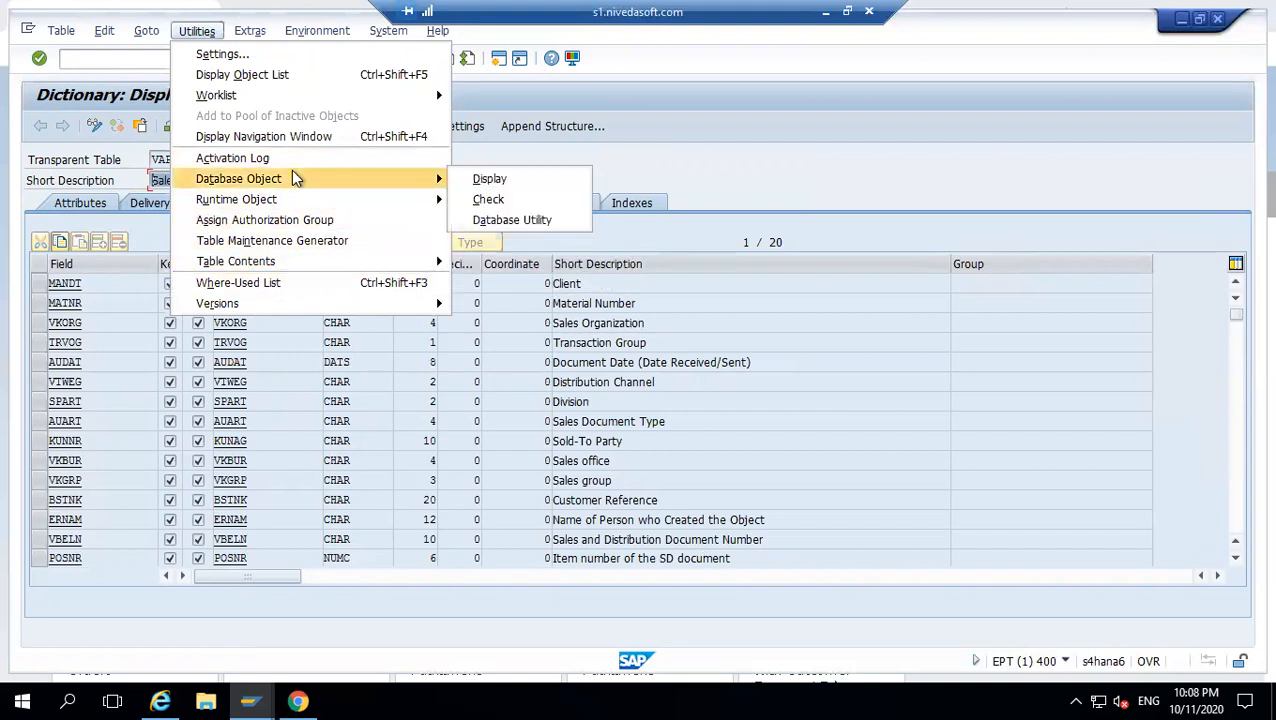
pyautogui.click(585, 150)
pyautogui.click(370, 126)
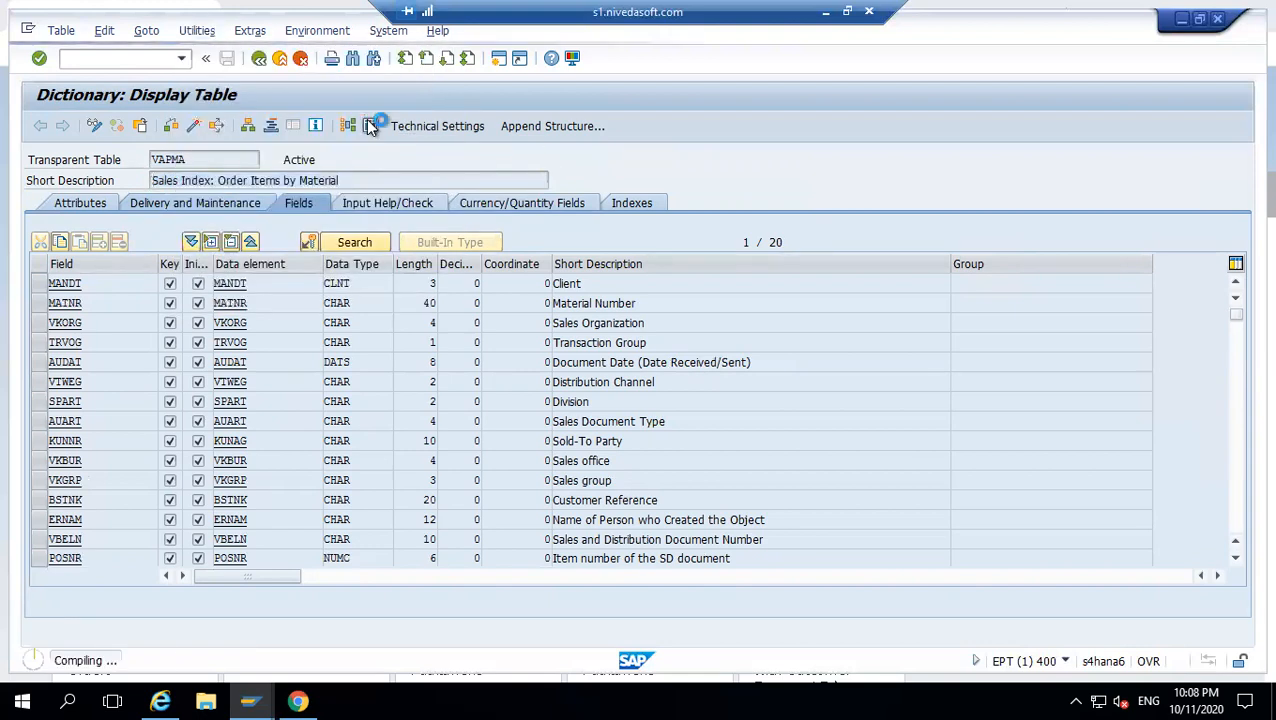
pyautogui.click(40, 127)
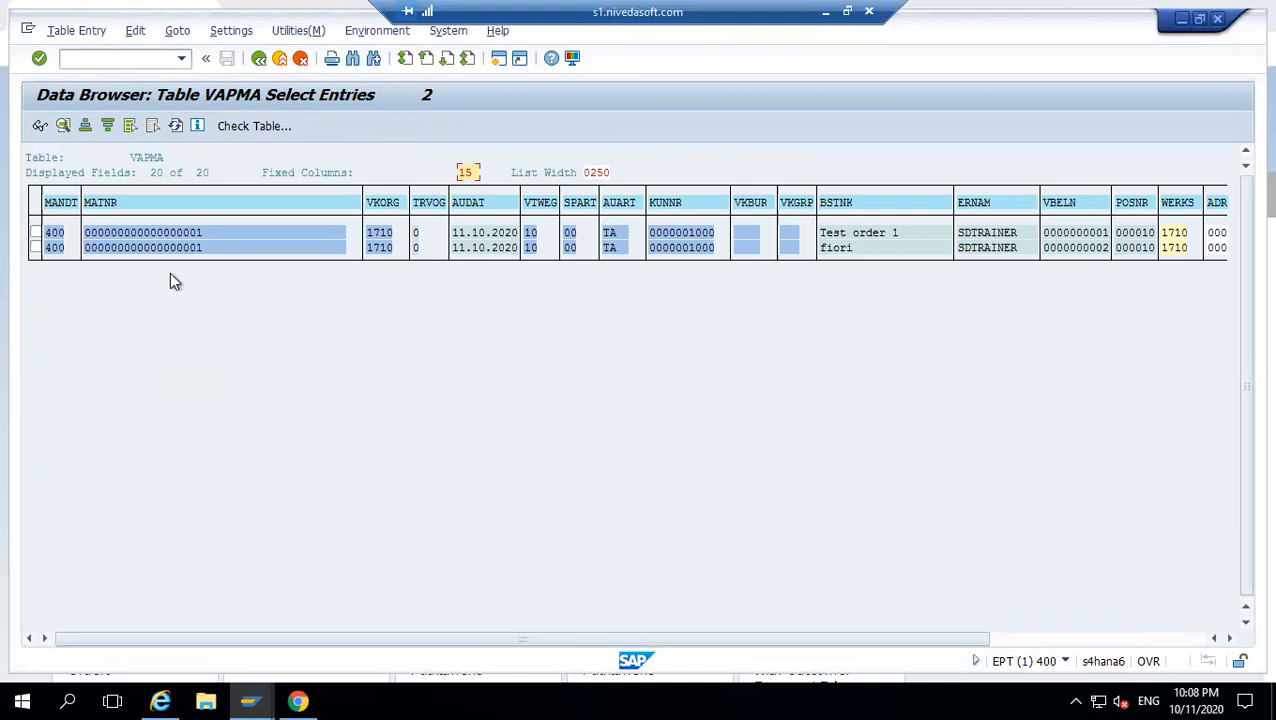
pyautogui.click(86, 234)
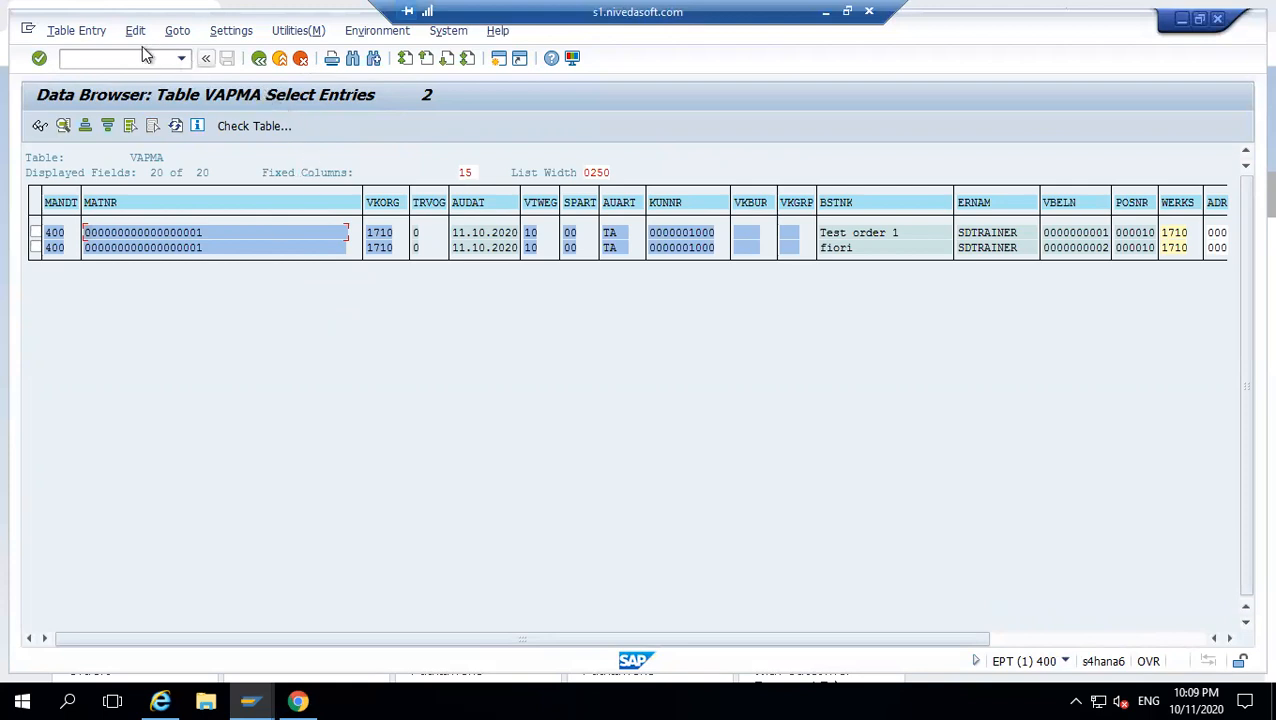
# - Return from the data browser to the VAPMA table definition and examine its technical settings
pyautogui.click(259, 60)
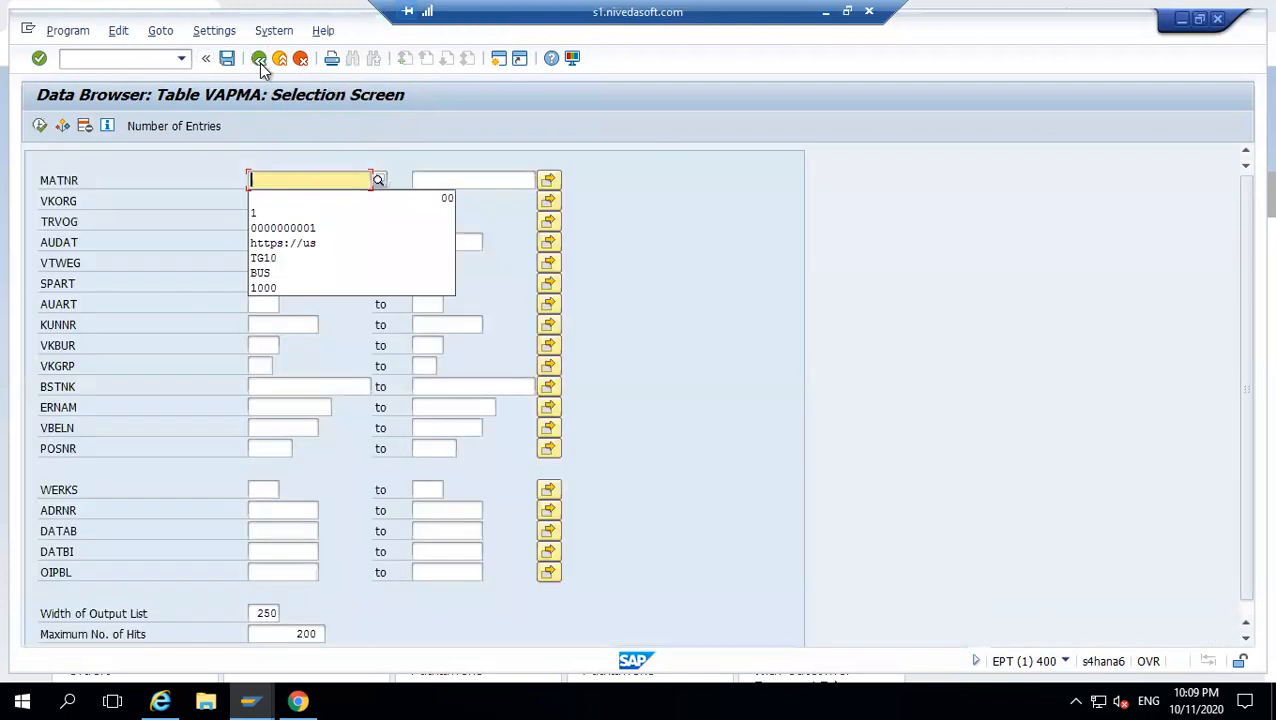
pyautogui.click(259, 60)
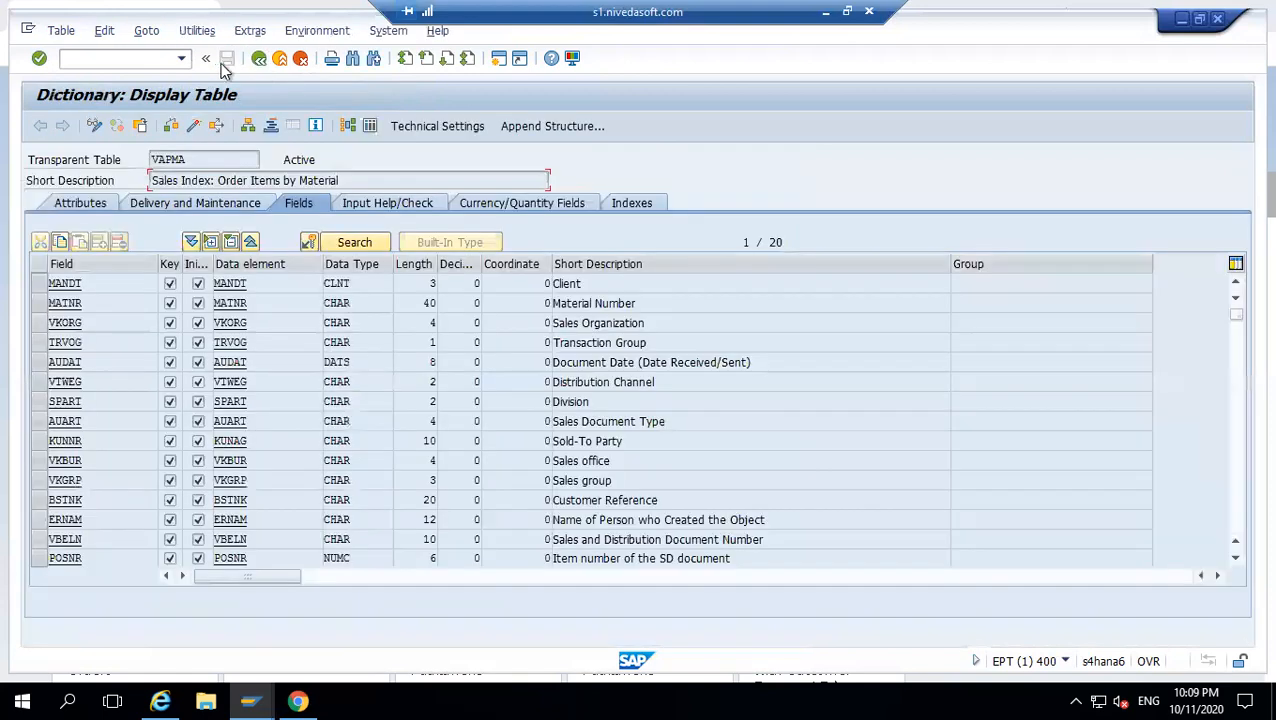
pyautogui.click(146, 31)
pyautogui.click(160, 34)
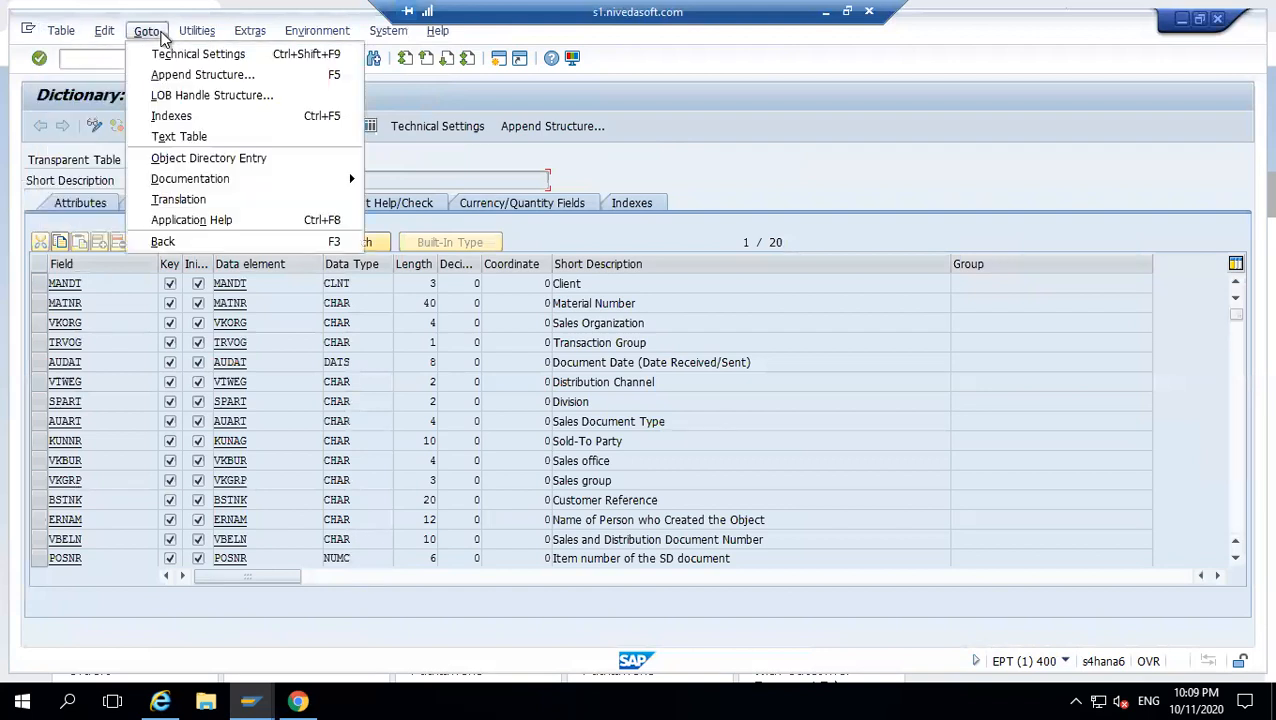
pyautogui.moveTo(193, 36)
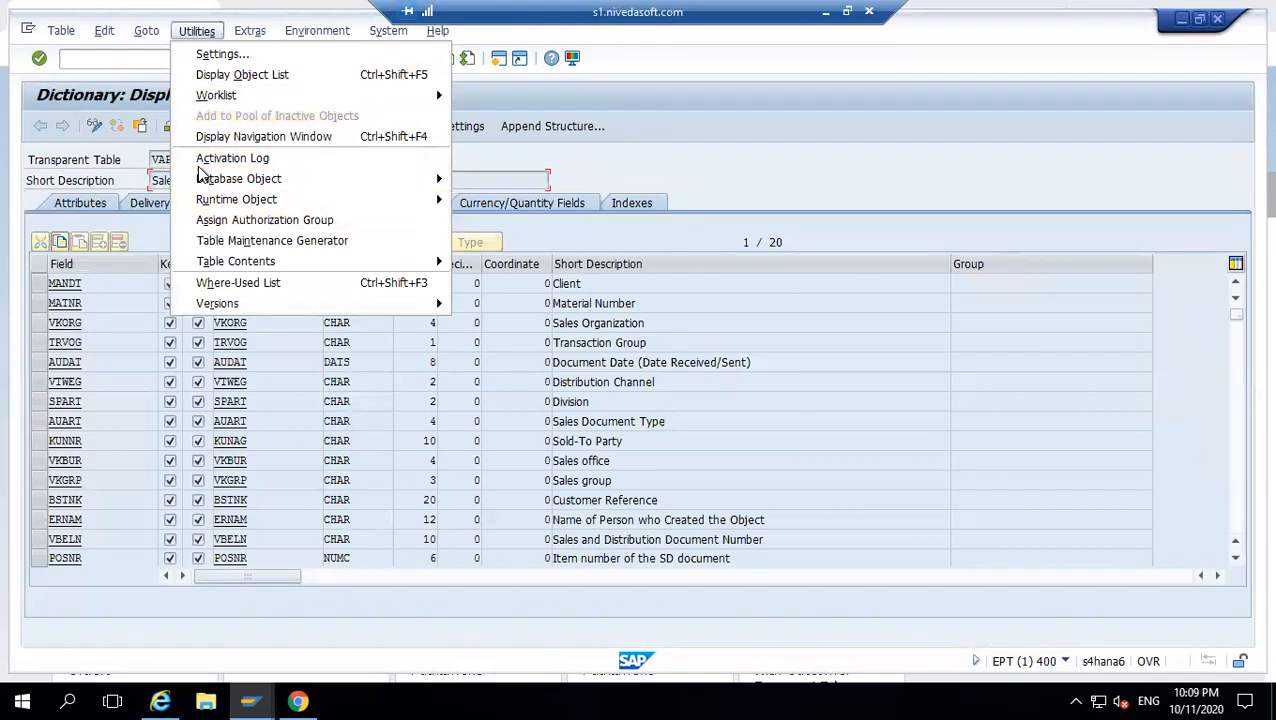
pyautogui.moveTo(254, 38)
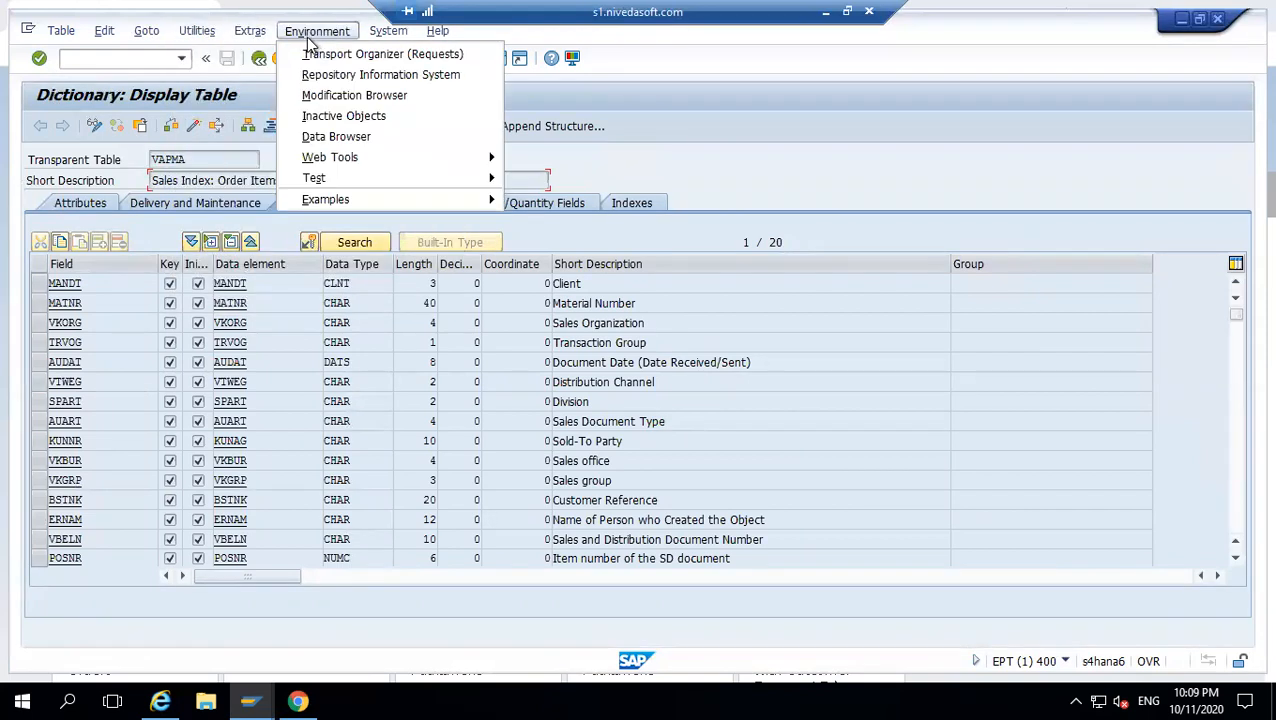
pyautogui.click(768, 246)
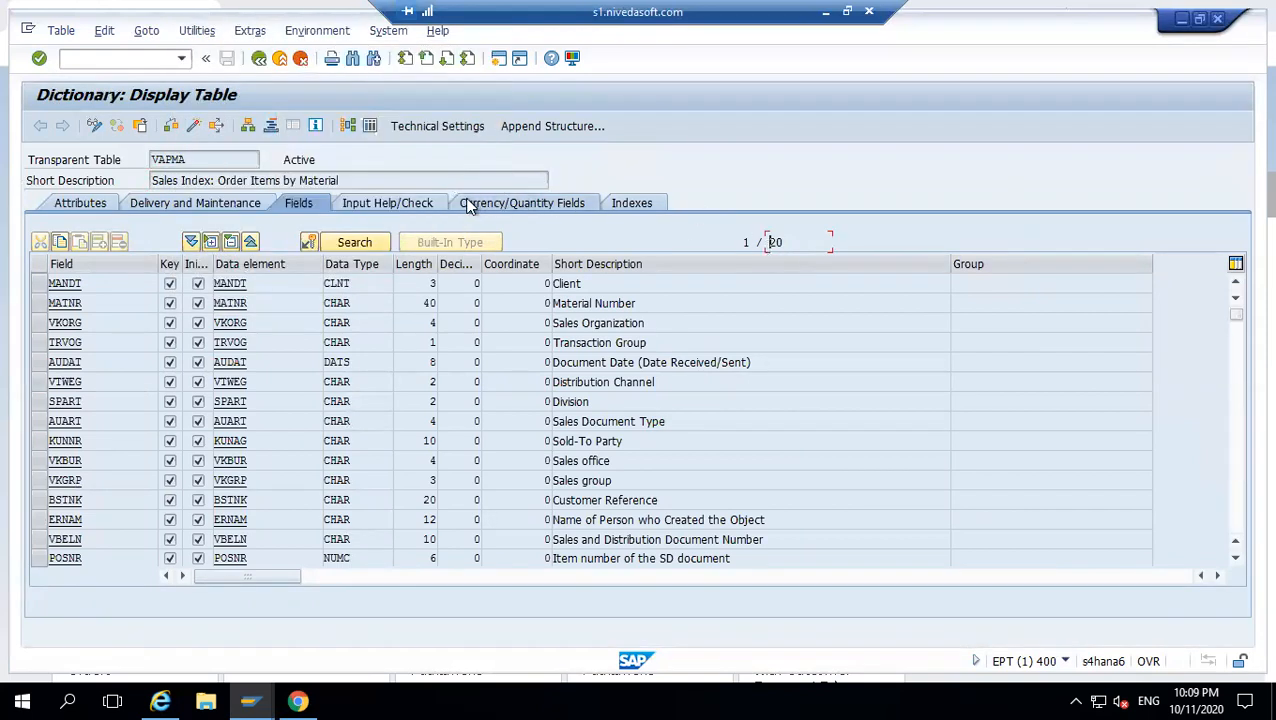
pyautogui.click(445, 128)
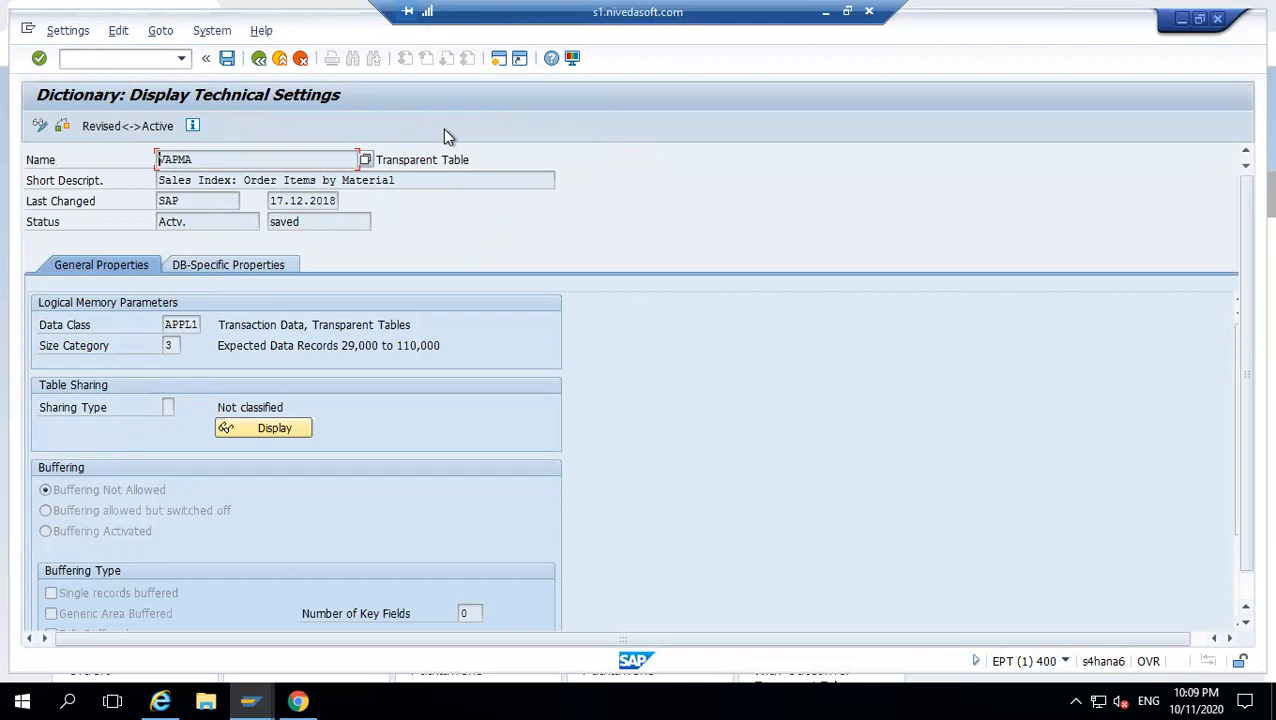
pyautogui.click(258, 58)
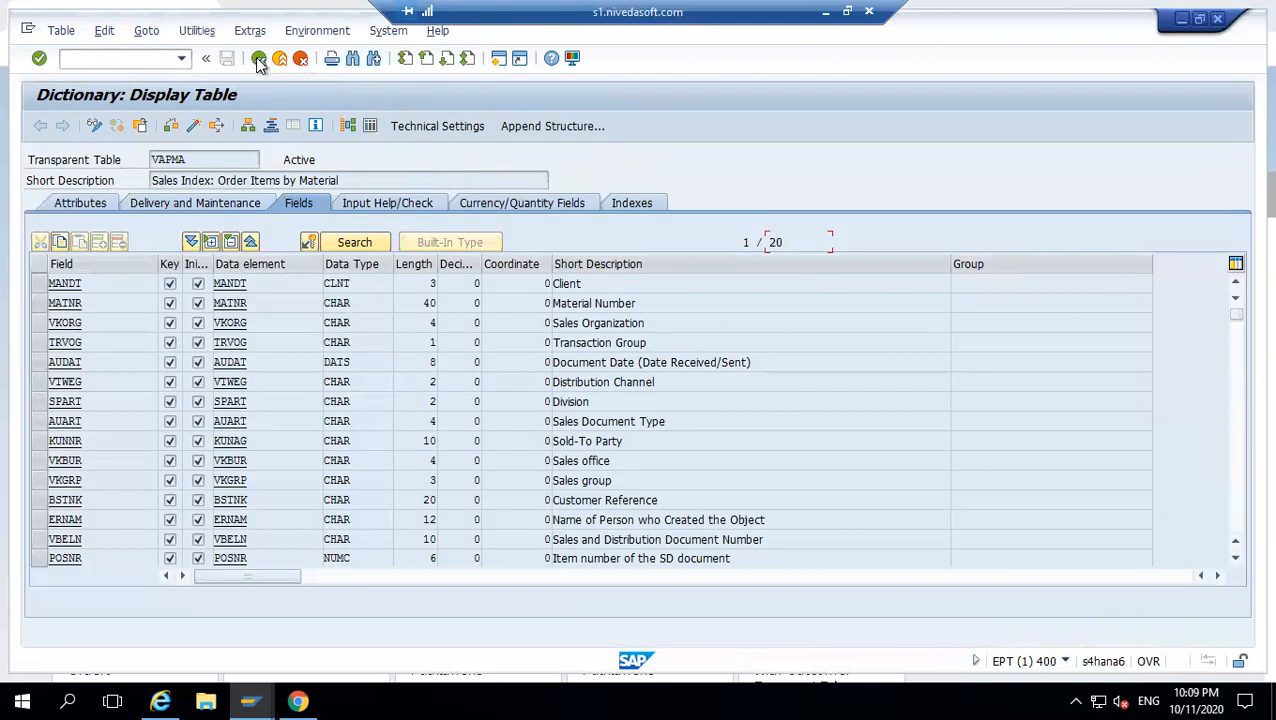
# - Return to the ABAP Dictionary initial screen and display the database table VBAK
pyautogui.click(261, 59)
pyautogui.write('vb')
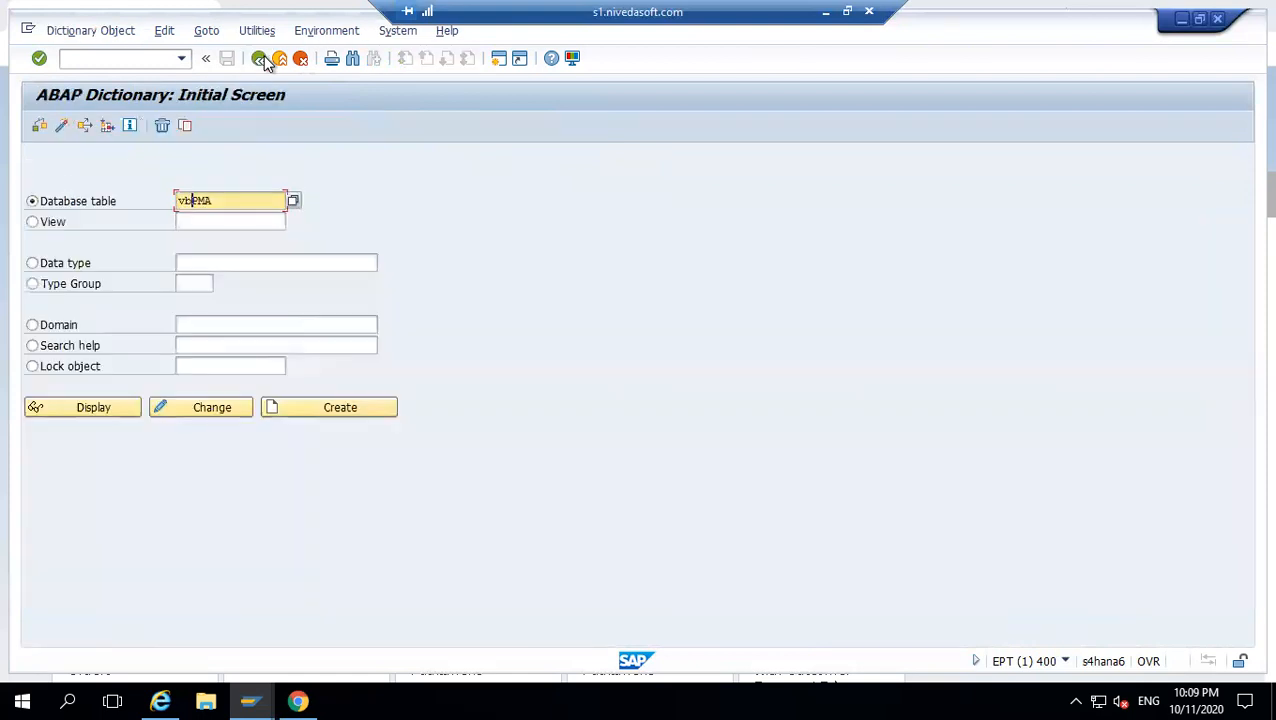
pyautogui.write('ak')
pyautogui.press('Delete')
pyautogui.click(59, 408)
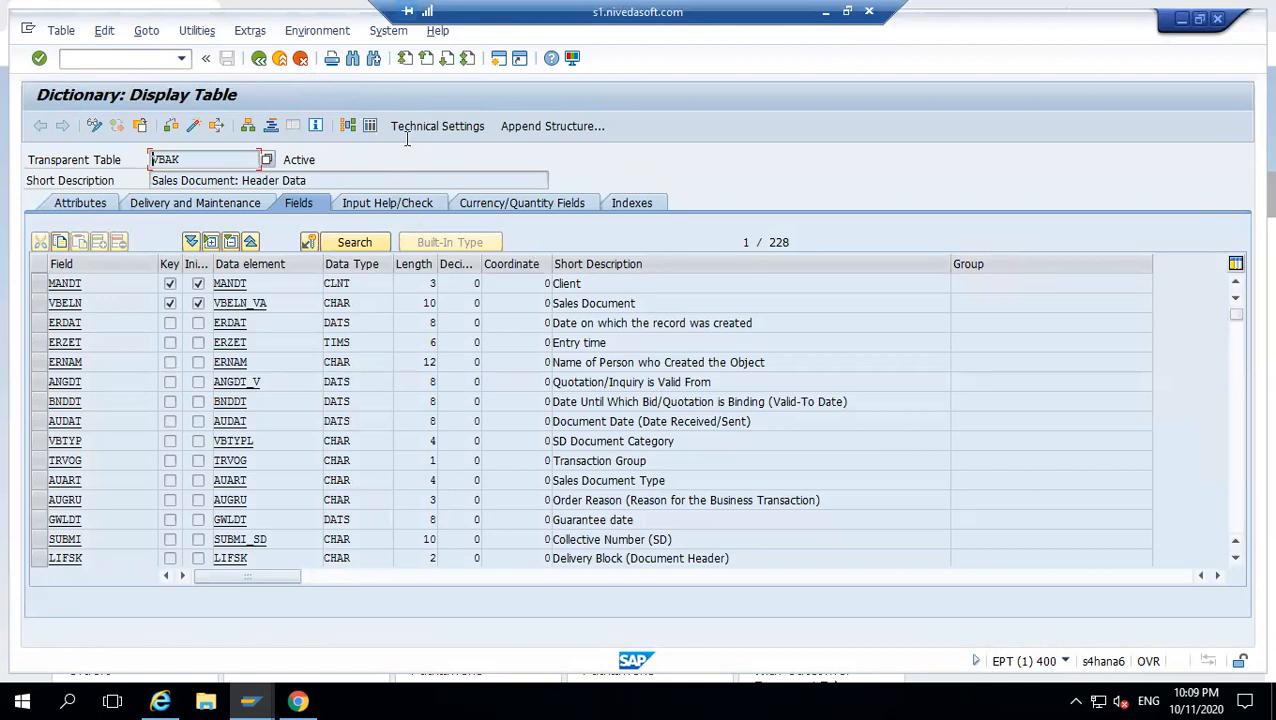
# - Examine VBAK's technical settings, then its attributes, delivery and maintenance, input help, fields and indexes
pyautogui.click(407, 126)
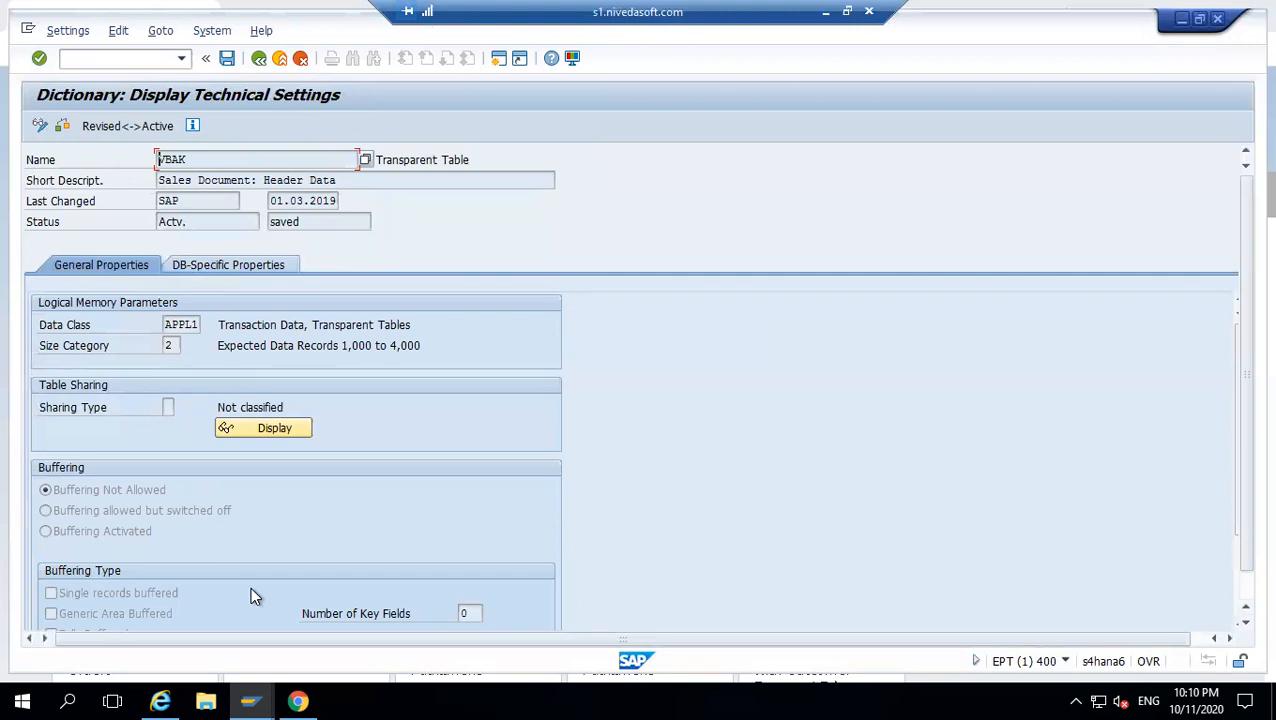
pyautogui.click(260, 60)
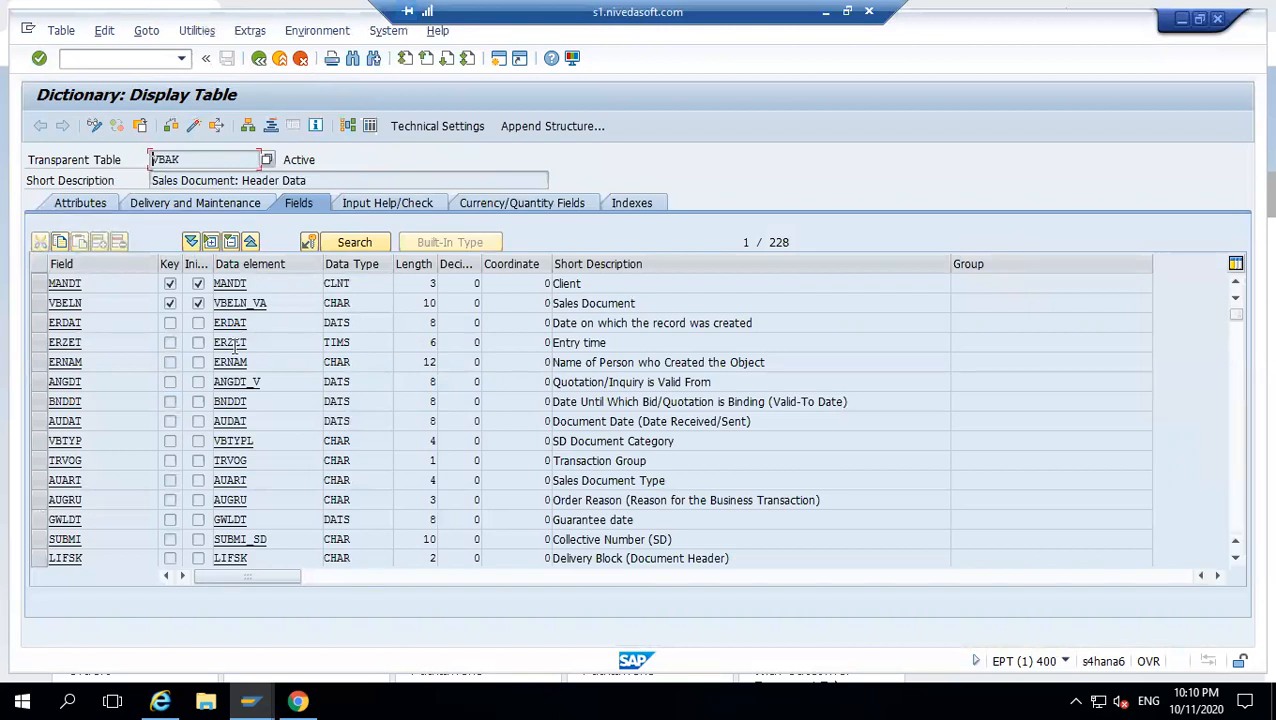
pyautogui.click(82, 206)
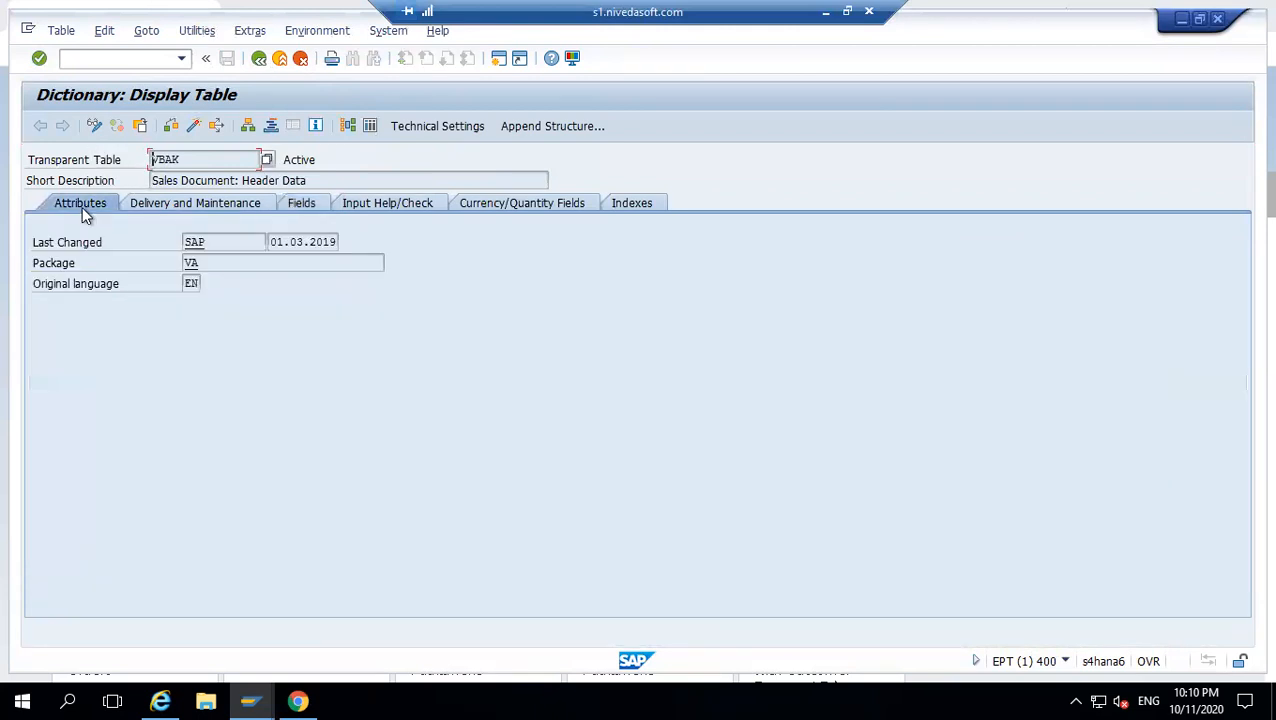
pyautogui.click(166, 204)
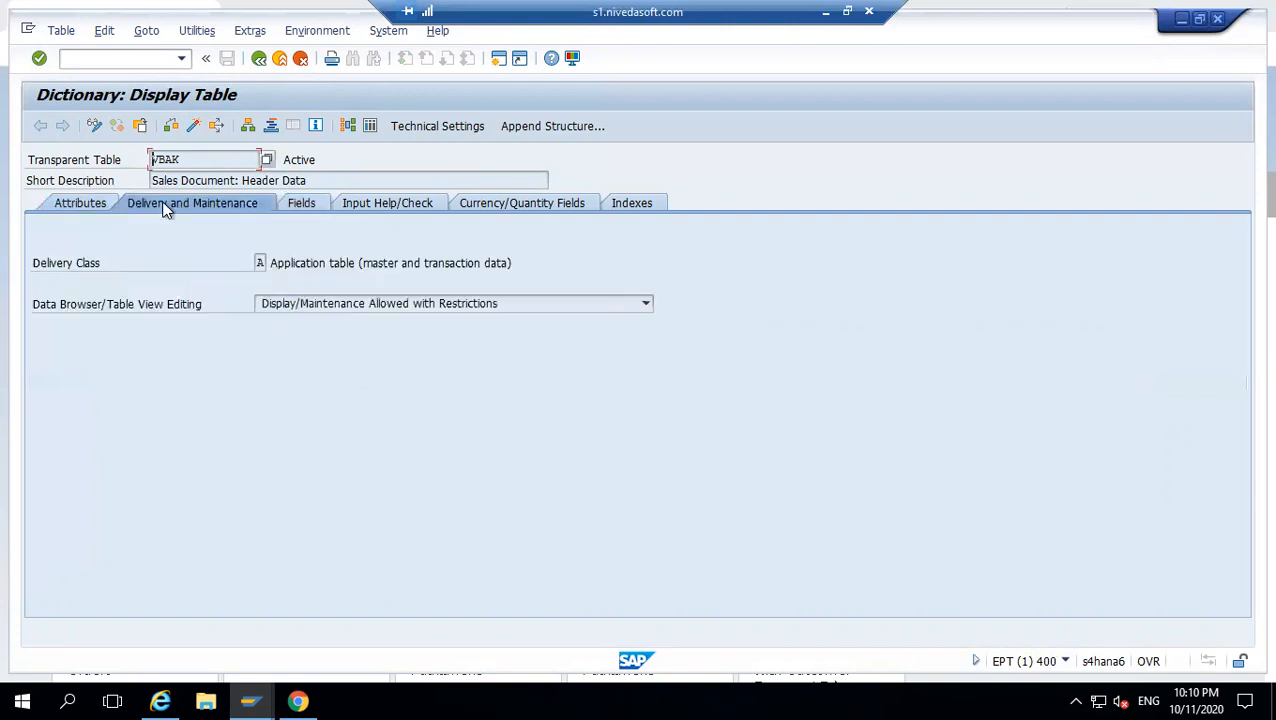
pyautogui.click(386, 212)
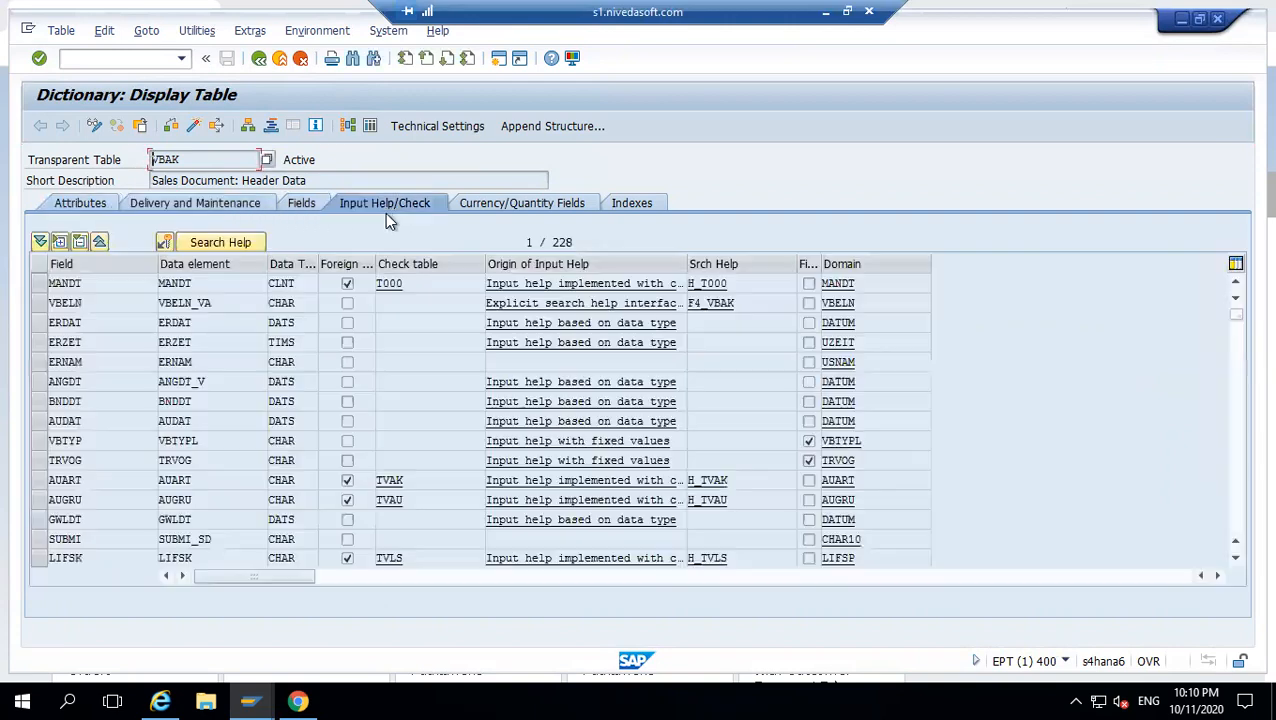
pyautogui.click(302, 202)
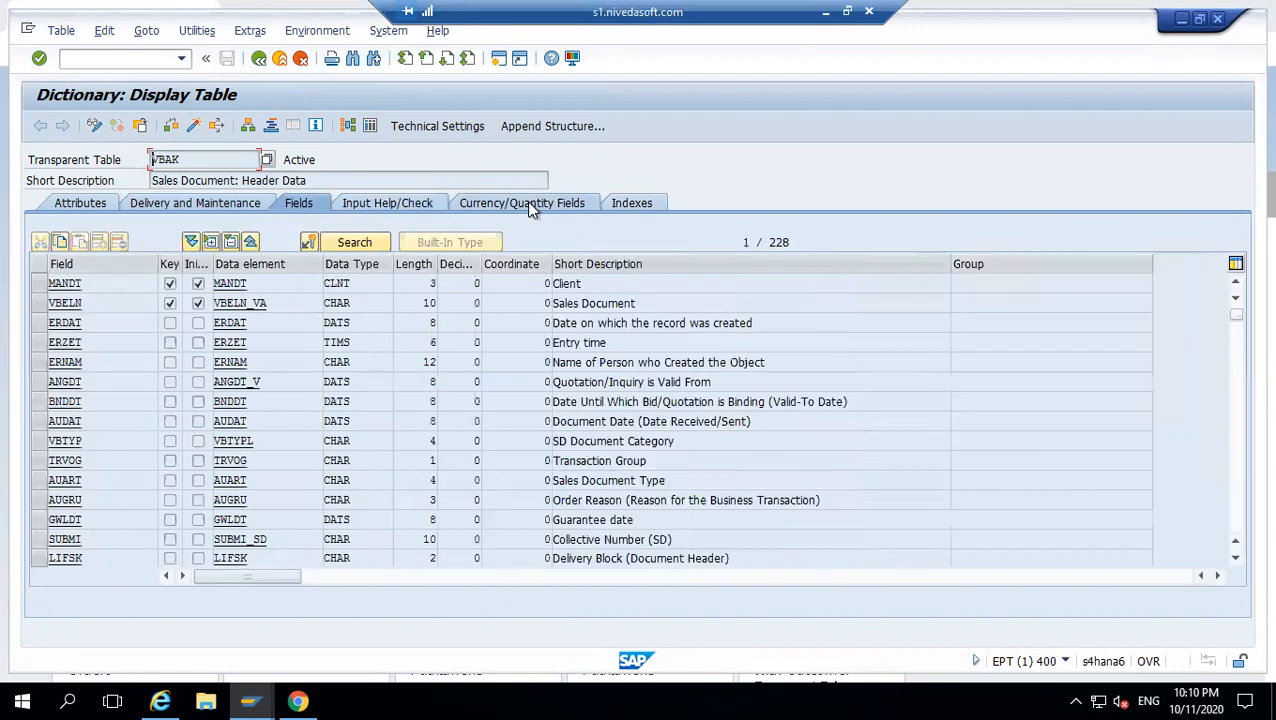
pyautogui.click(643, 202)
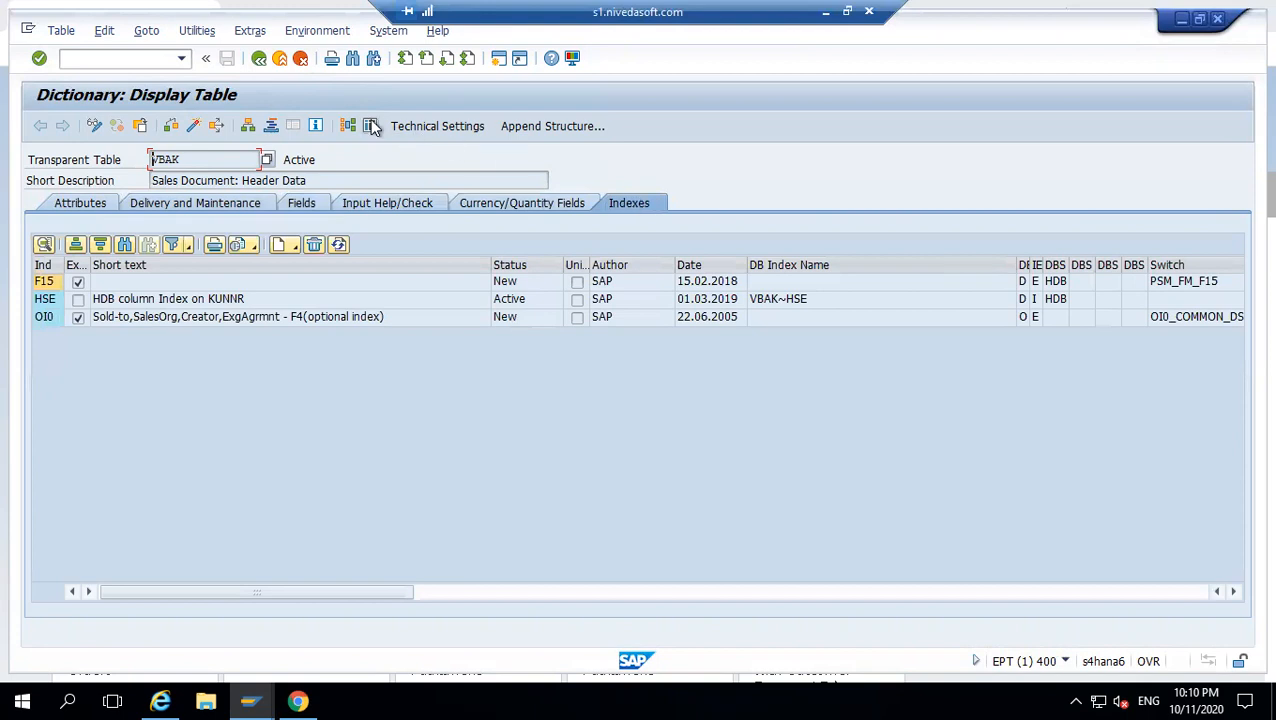
pyautogui.click(190, 34)
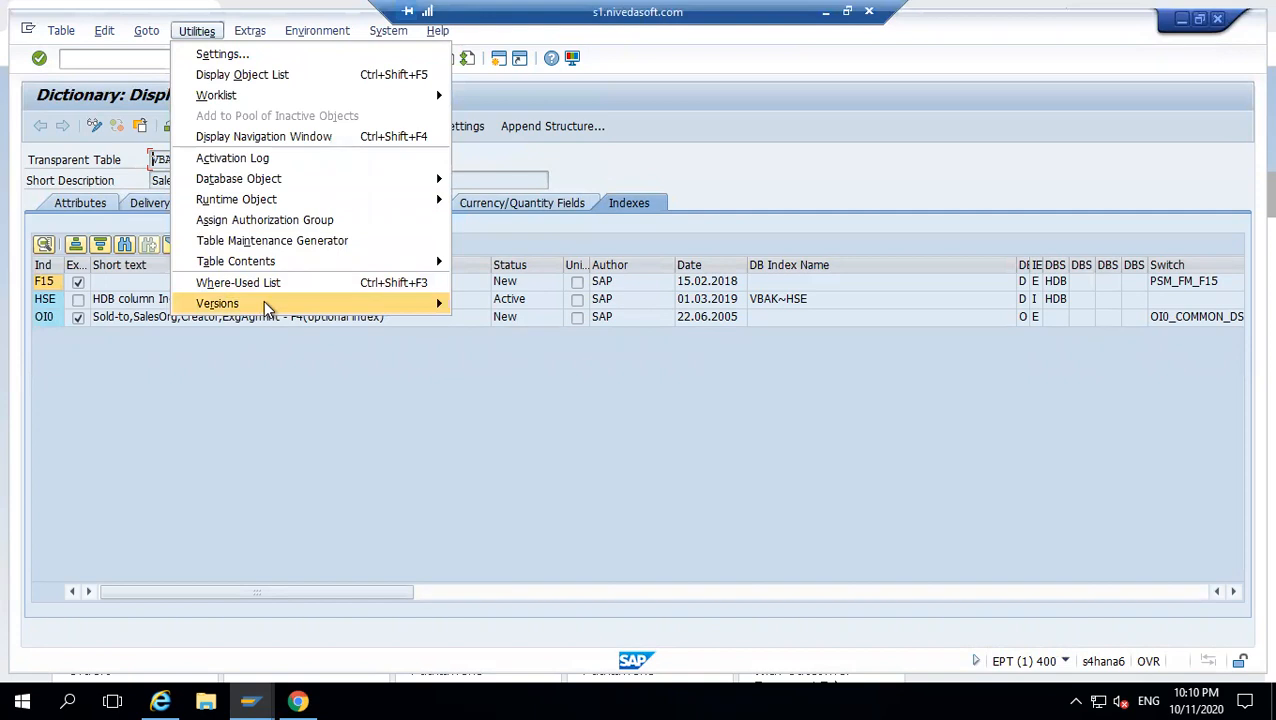
pyautogui.moveTo(264, 302)
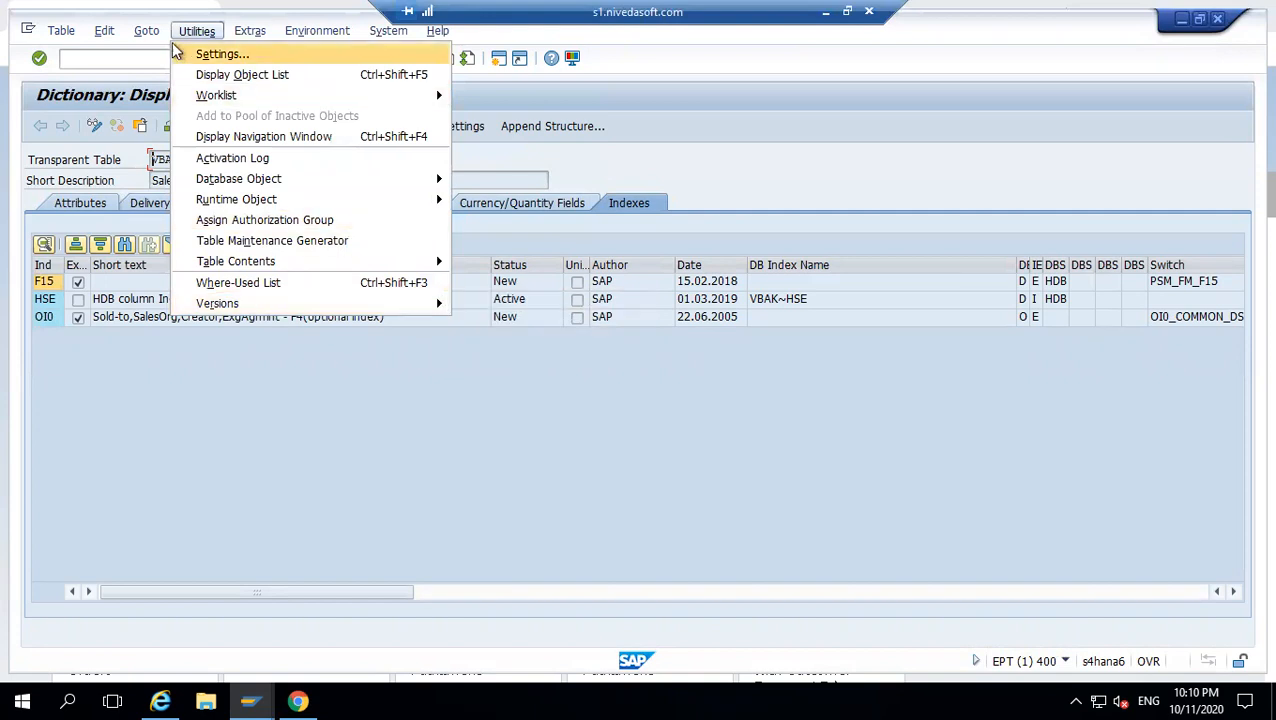
pyautogui.moveTo(152, 32)
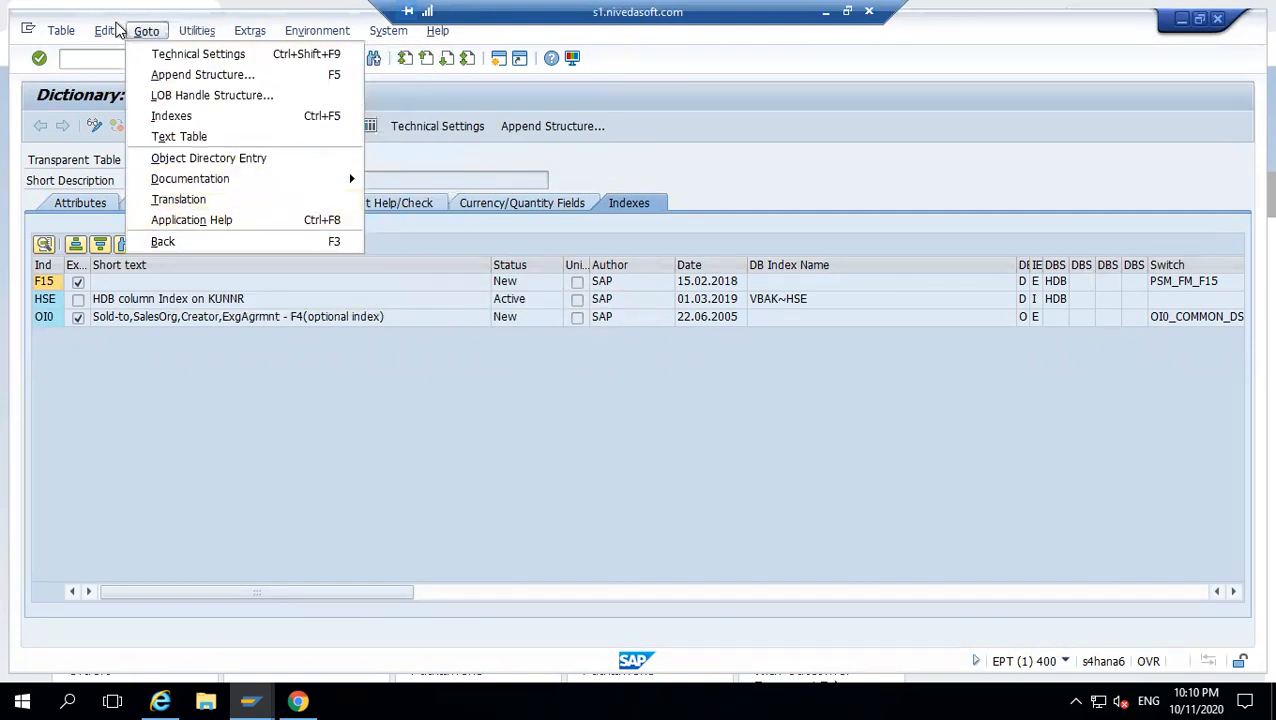
pyautogui.moveTo(106, 32)
pyautogui.moveTo(62, 32)
pyautogui.click(150, 517)
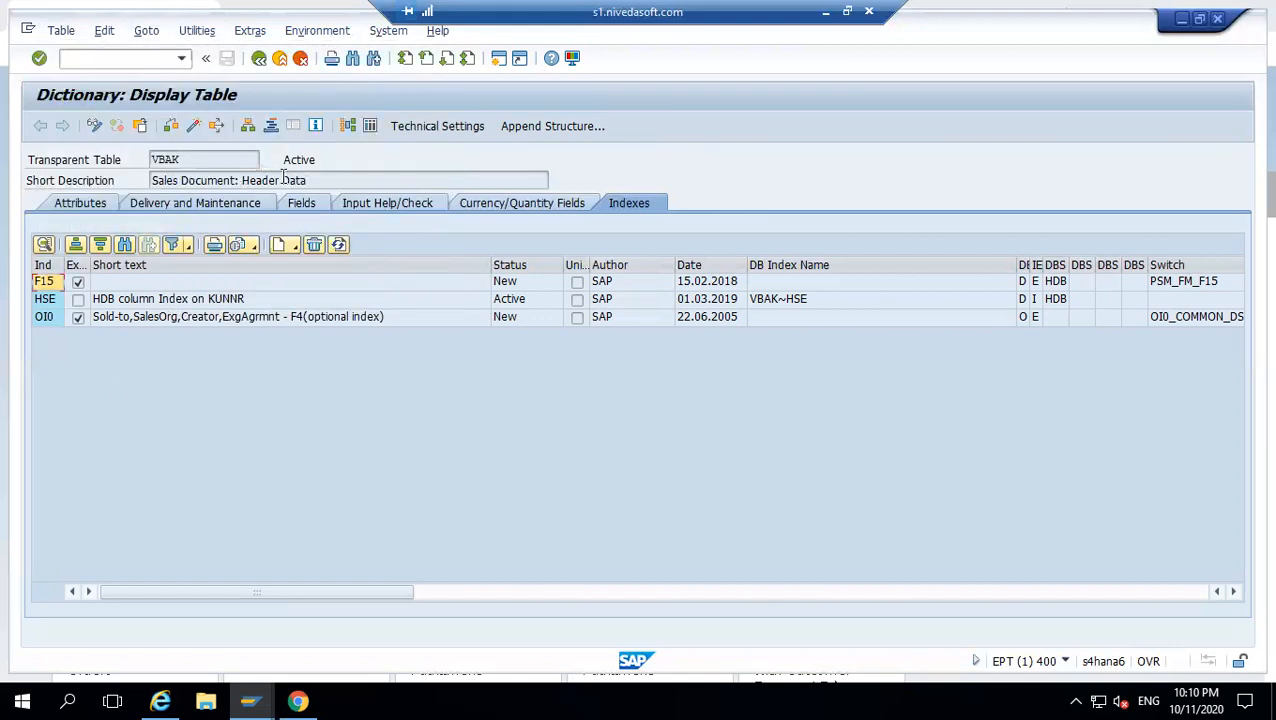
# - Reopen table VBAK from the initial screen and review its attributes, delivery and maintenance, fields, input help and currency/quantity fields
pyautogui.click(259, 59)
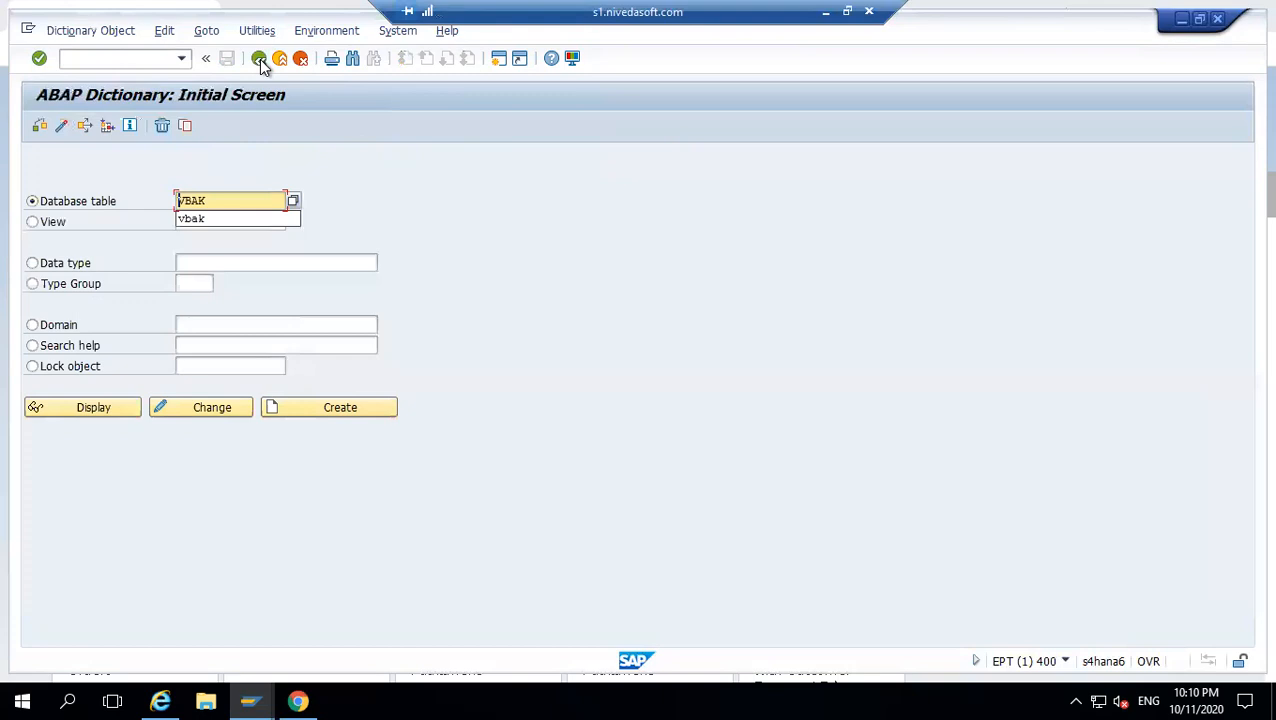
pyautogui.click(84, 404)
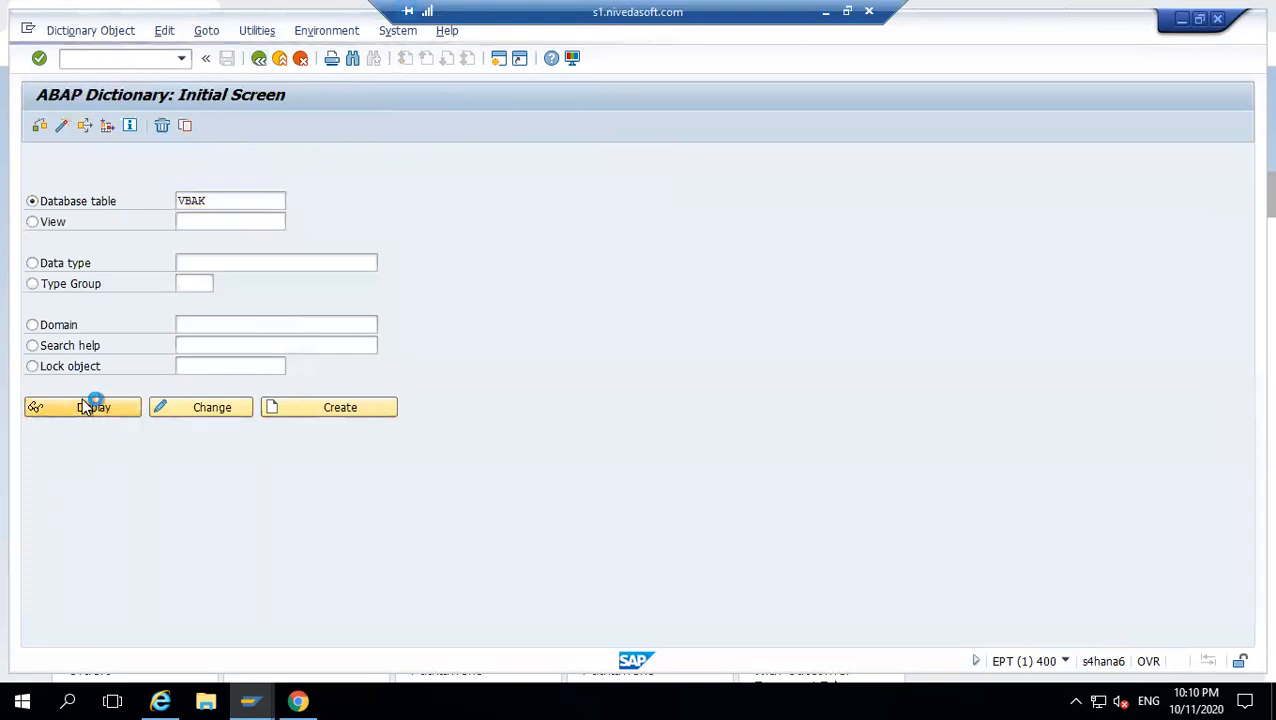
pyautogui.click(78, 205)
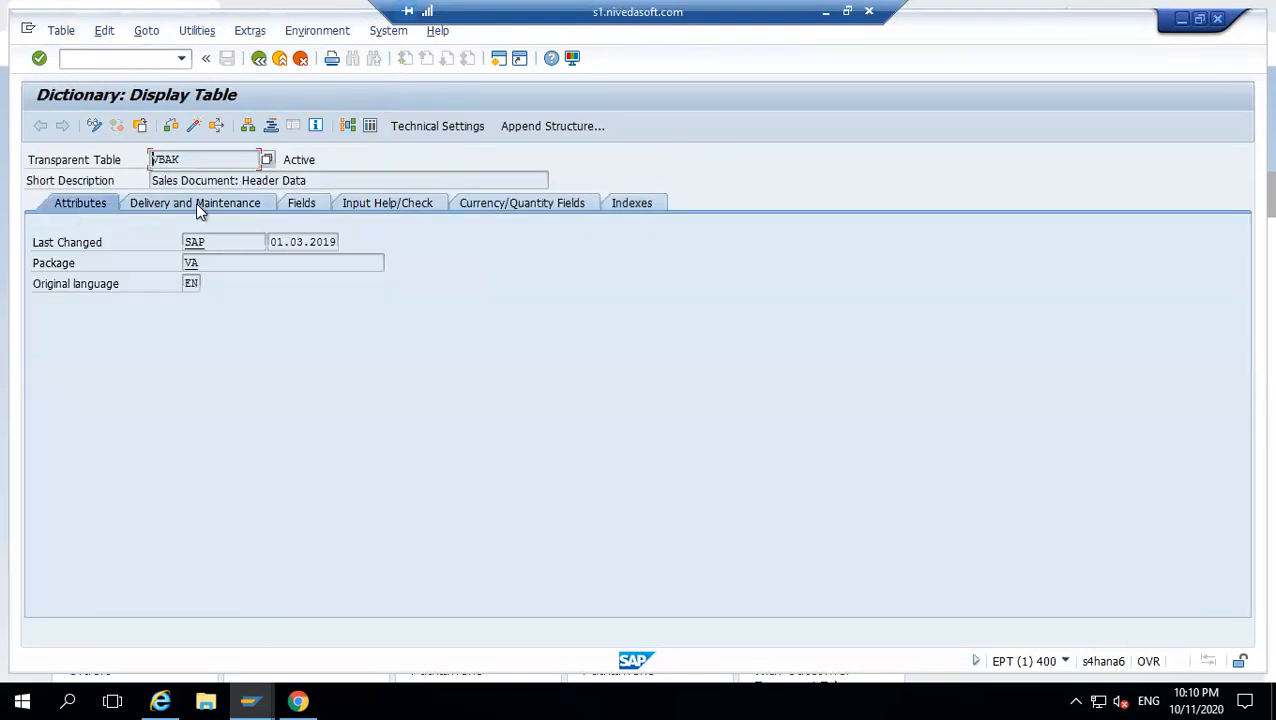
pyautogui.click(199, 208)
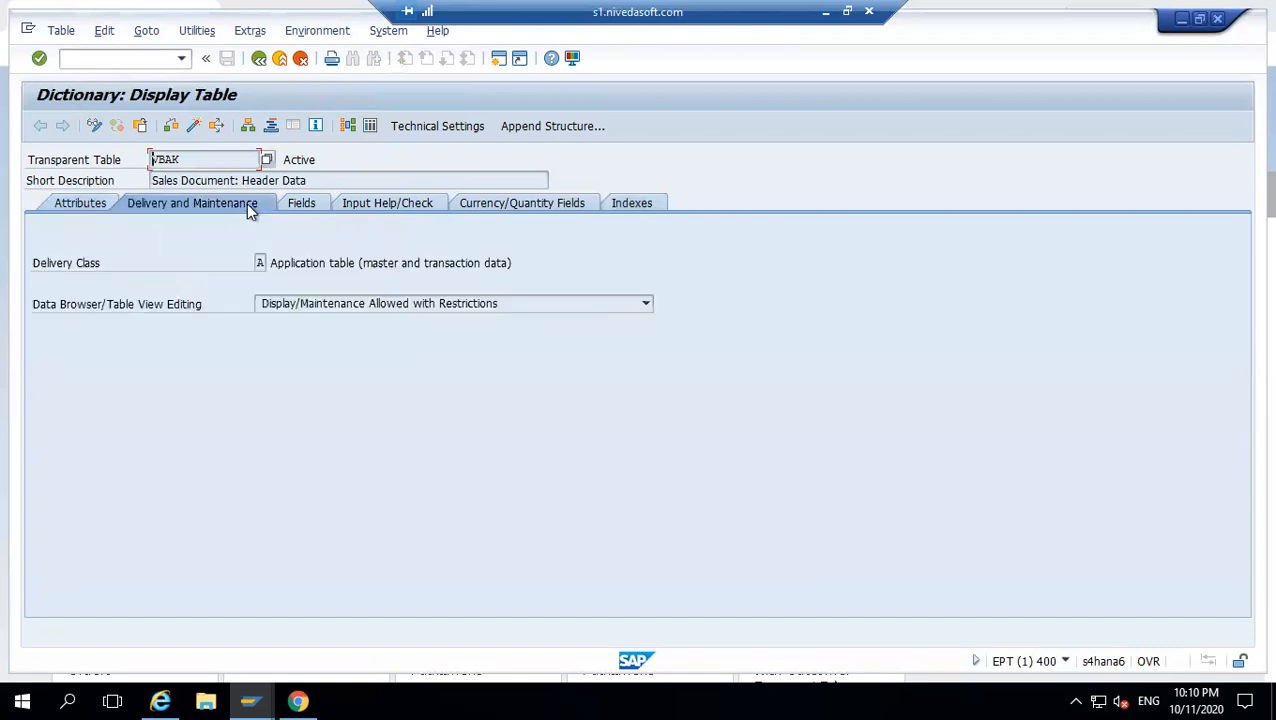
pyautogui.click(326, 208)
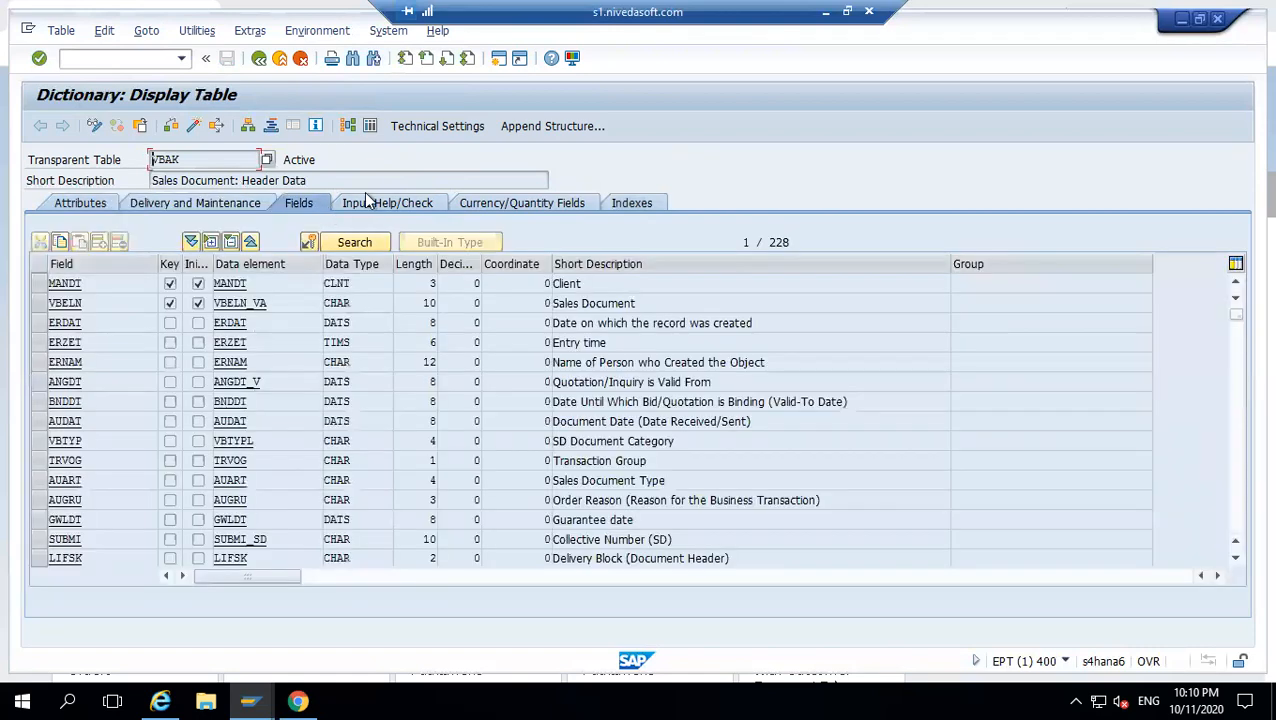
pyautogui.click(418, 207)
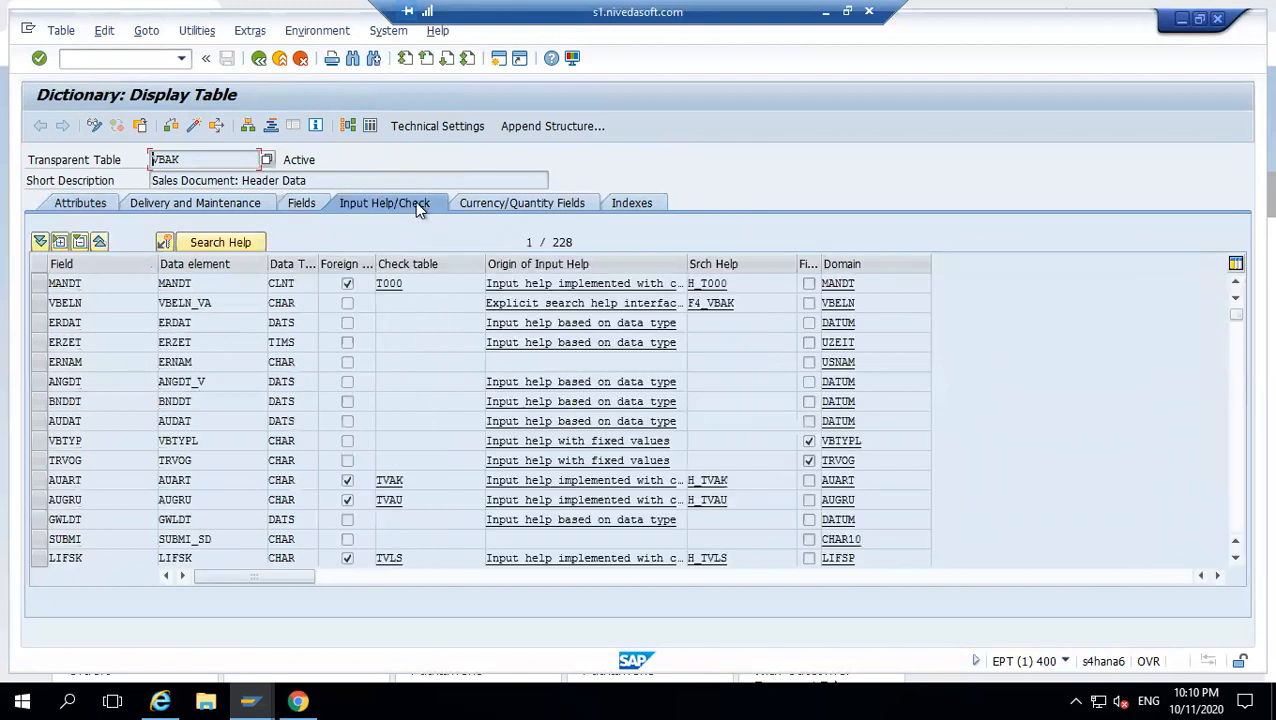
pyautogui.click(522, 203)
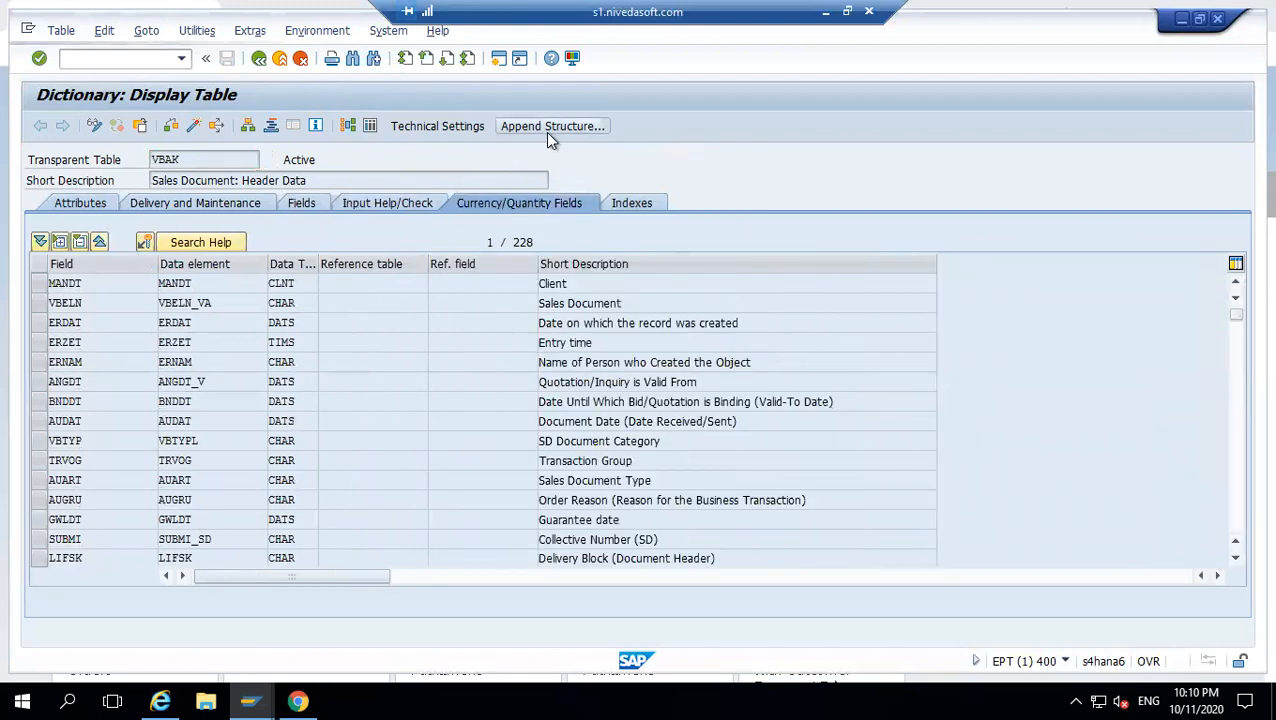
# - Open VBAK's technical settings and examine its database-specific properties, including the column store and row store storage types
pyautogui.click(547, 134)
pyautogui.click(564, 190)
pyautogui.click(443, 123)
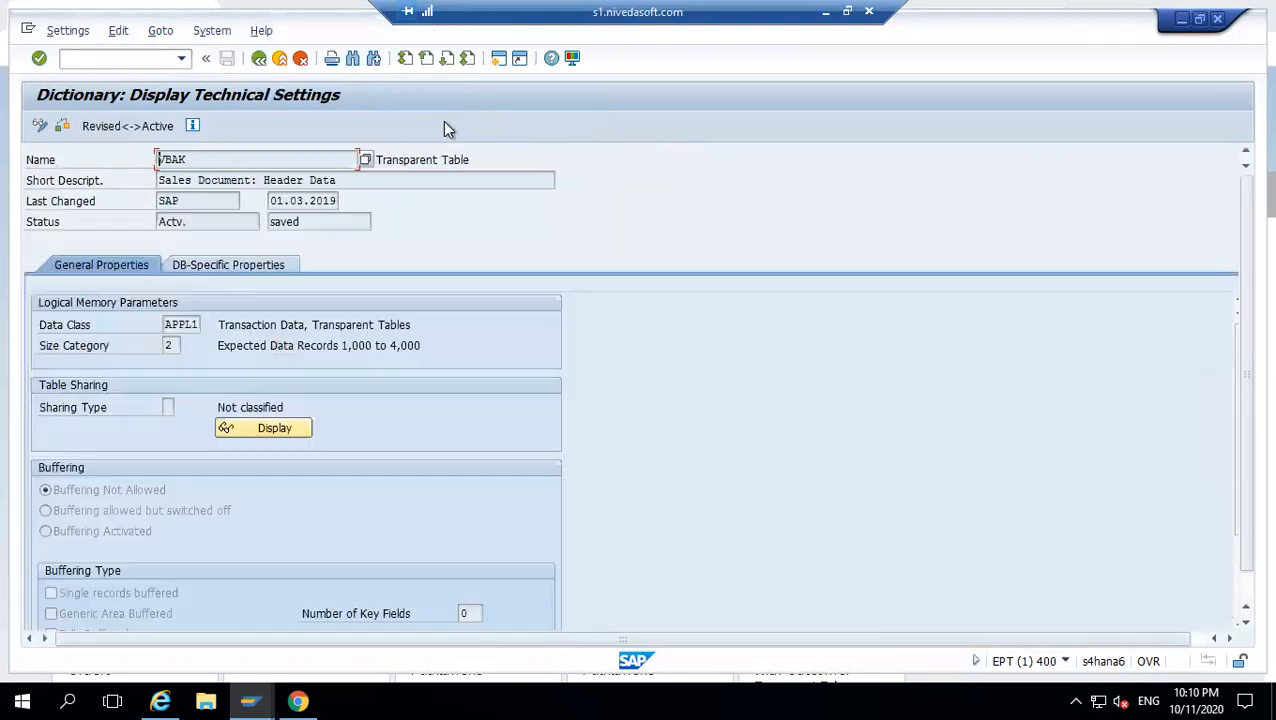
pyautogui.click(227, 264)
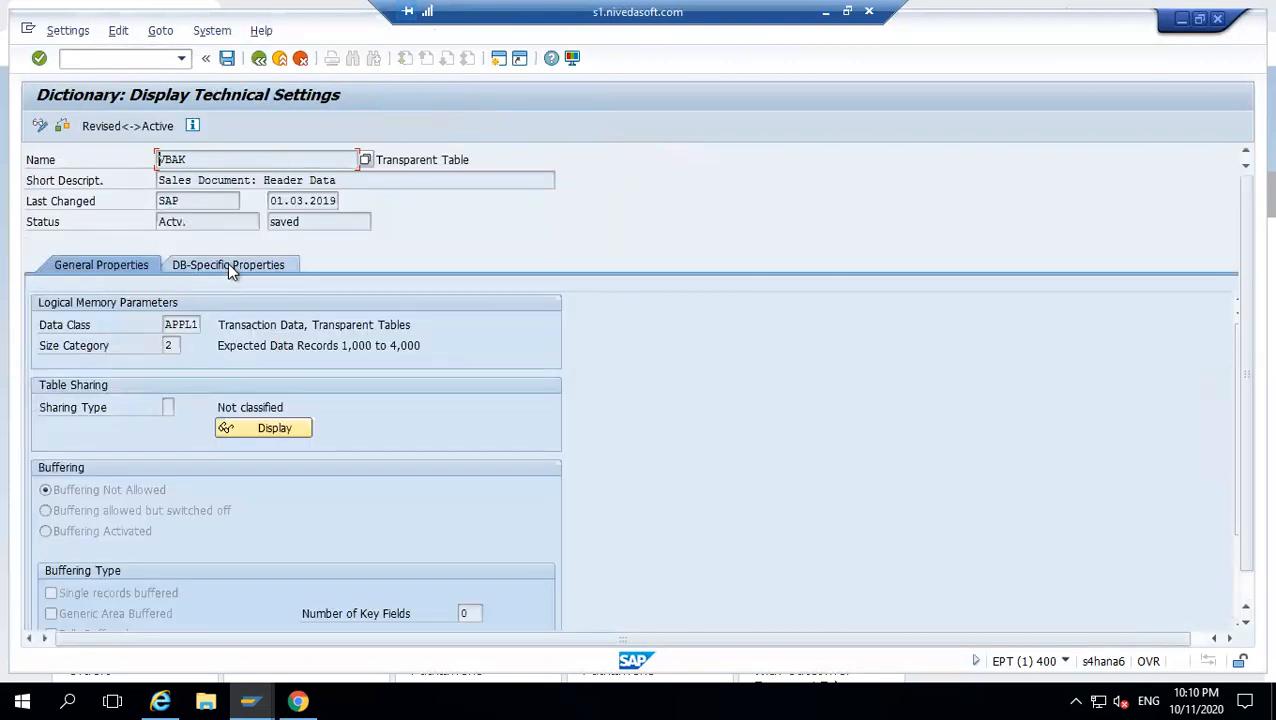
pyautogui.click(89, 331)
pyautogui.click(78, 347)
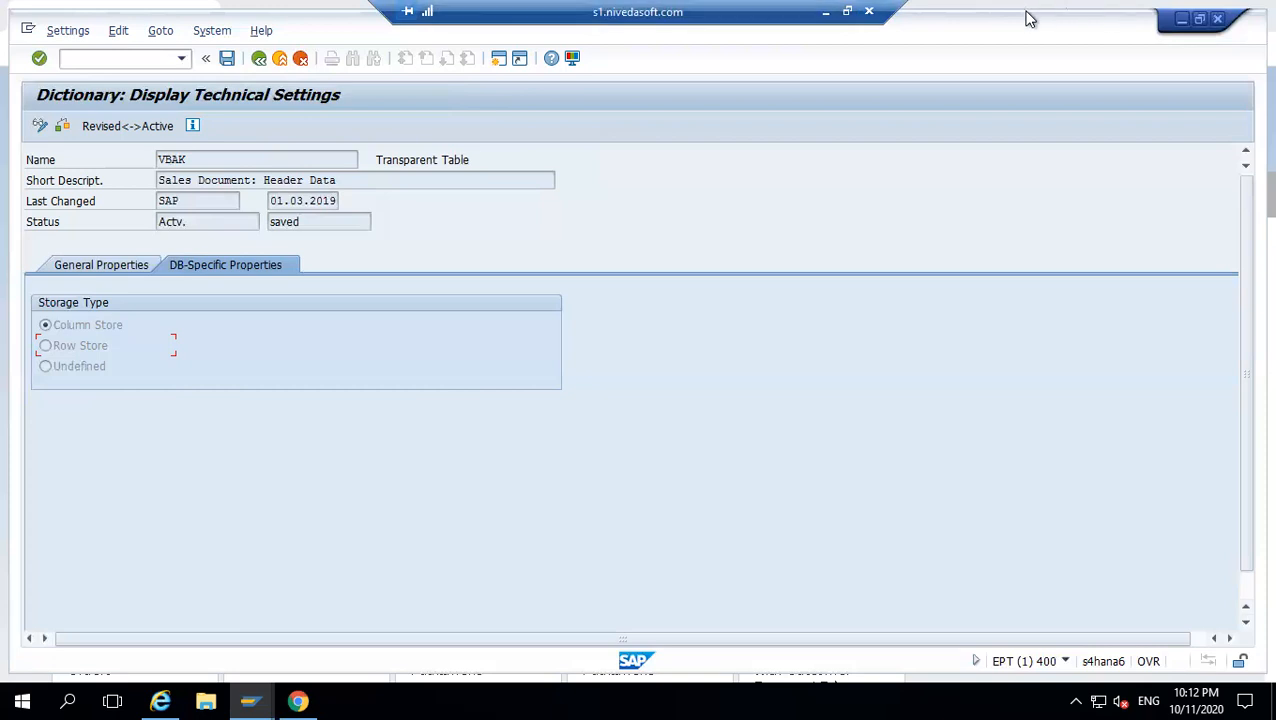
# - Leave SAP GUI and the remote desktop session, and switch to the local Chrome browser's search results for "sap fiori apps library"
pyautogui.click(1083, 12)
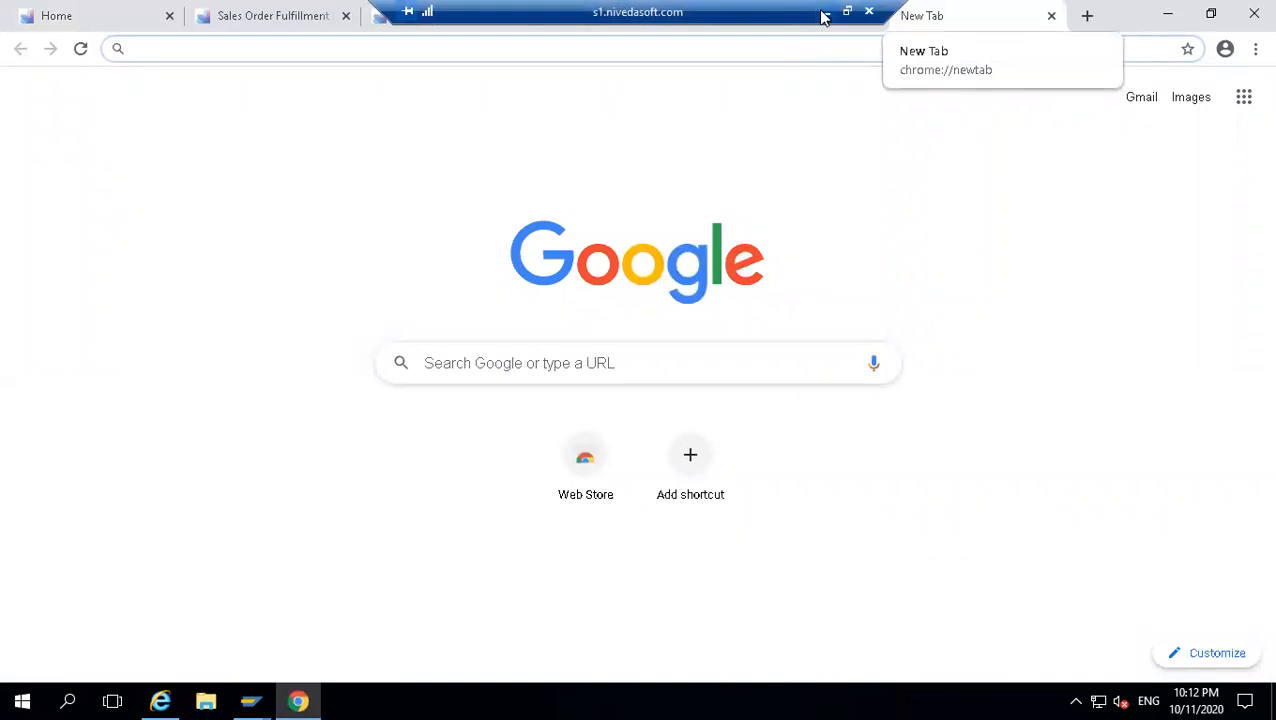
pyautogui.click(822, 12)
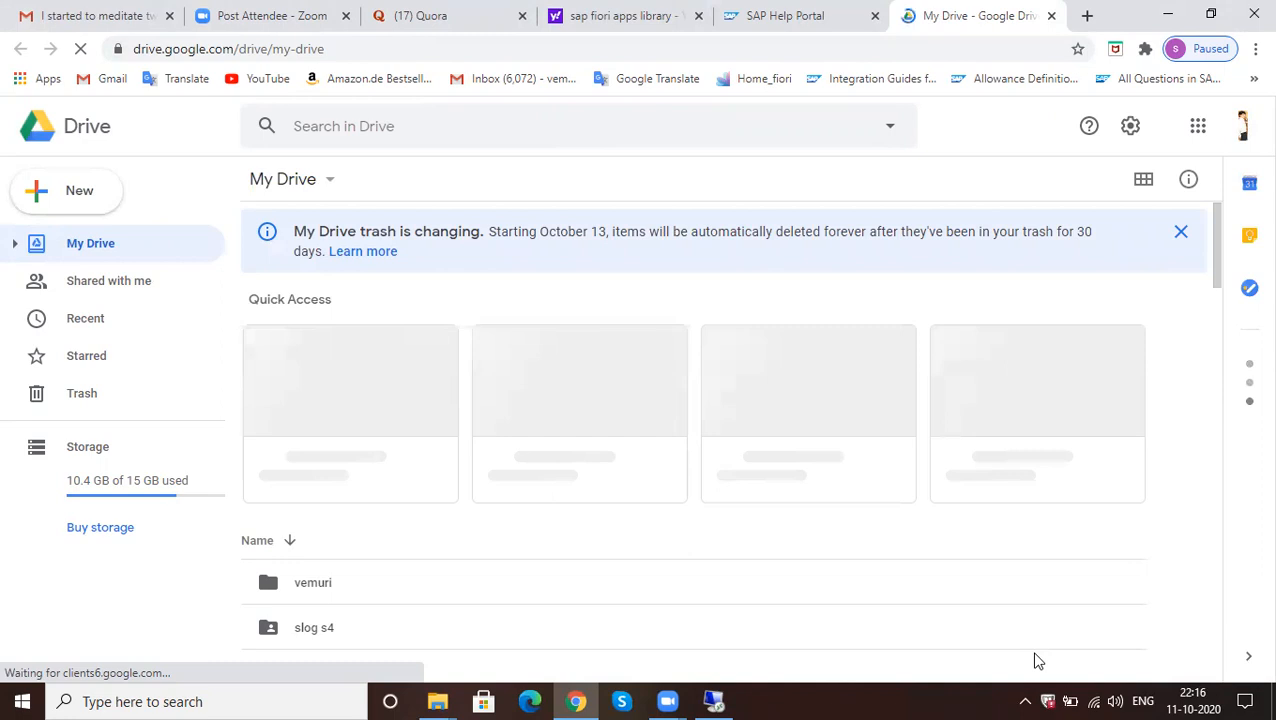
pyautogui.click(928, 698)
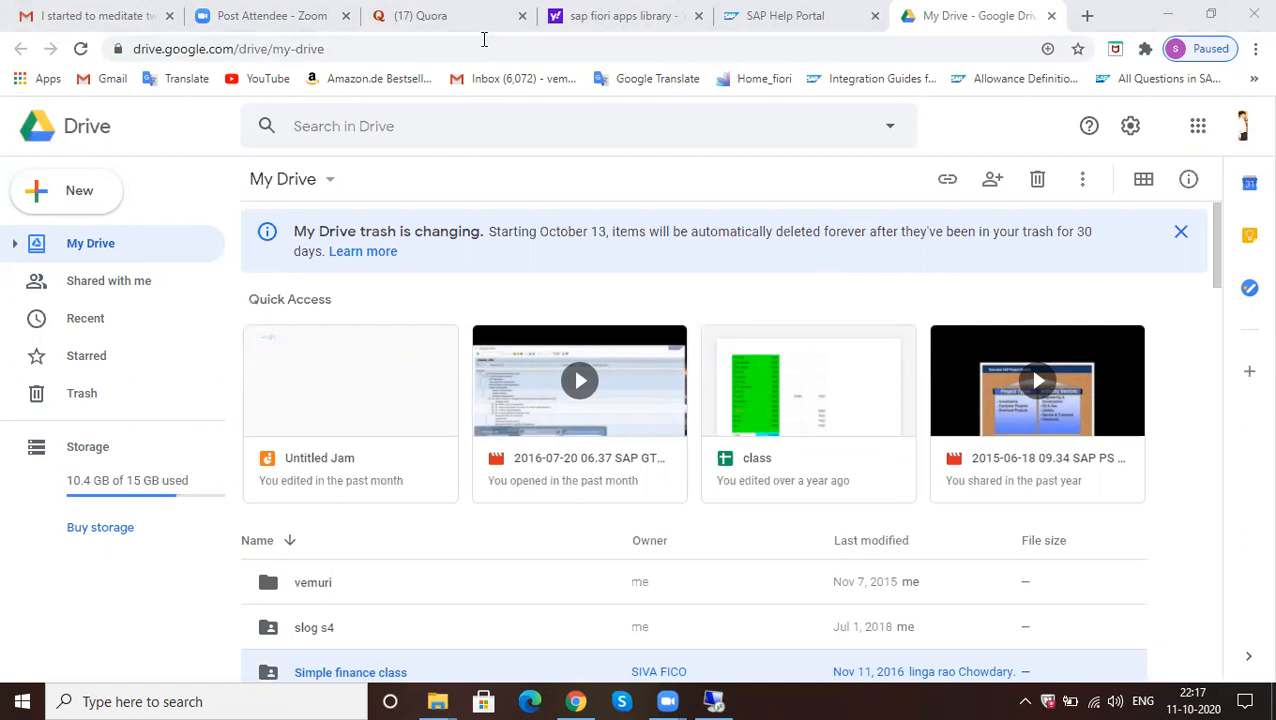
pyautogui.click(620, 16)
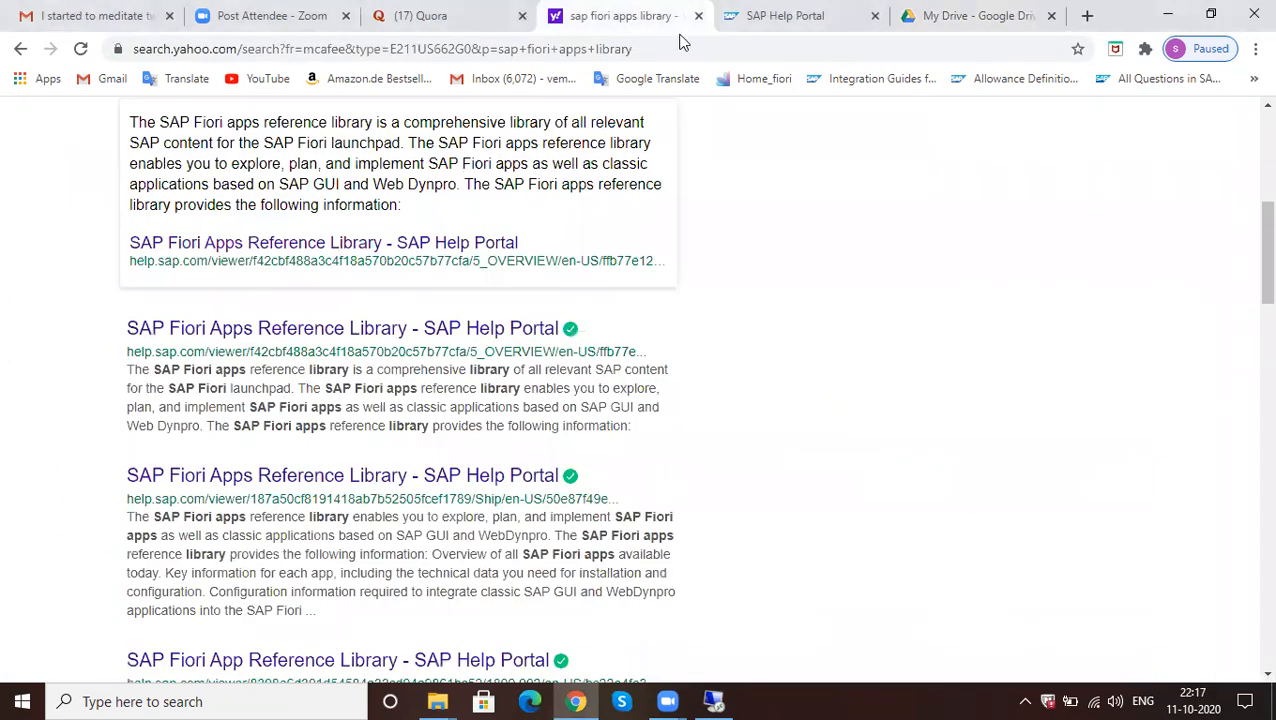